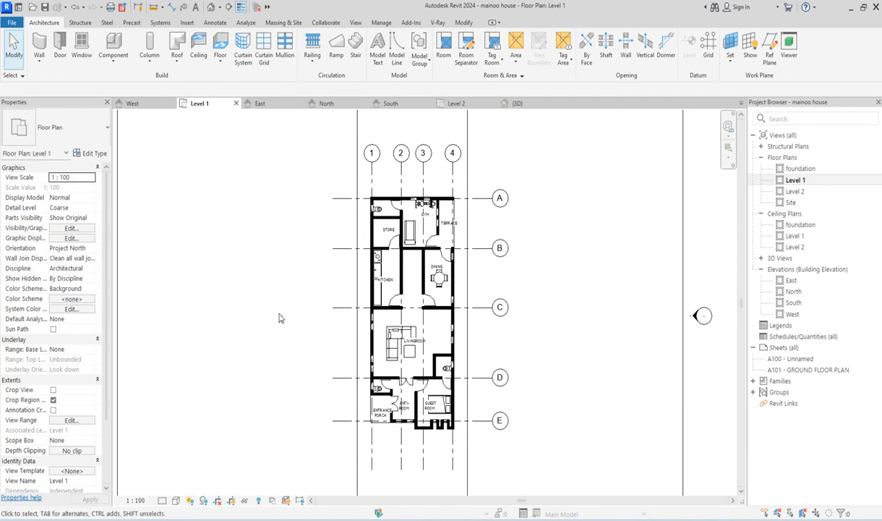
Examine the Level 1 floor plan, covering the entrance porch, living room, guest room, kitchen, dining, store, gym and terrace
{"action": "scroll", "coordinate": [431, 305], "scroll_direction": "up", "scroll_amount": 3}
{"action": "scroll", "coordinate": [427, 253], "scroll_direction": "down", "scroll_amount": 4}
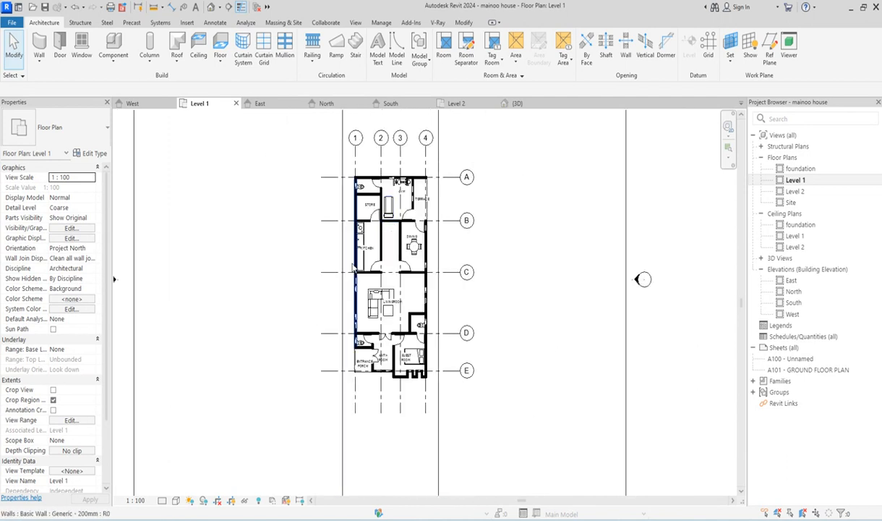
{"action": "scroll", "coordinate": [419, 191], "scroll_direction": "up", "scroll_amount": 3}
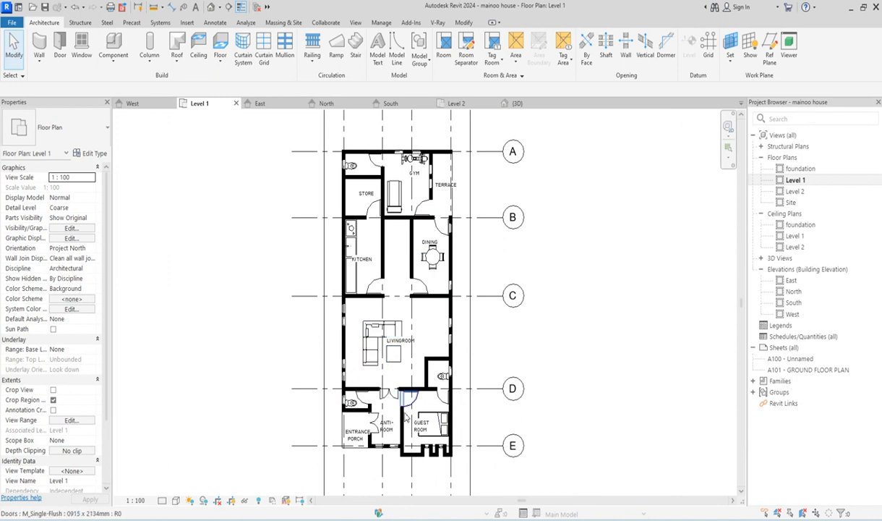
{"action": "scroll", "coordinate": [438, 333], "scroll_direction": "down", "scroll_amount": 2}
{"action": "scroll", "coordinate": [449, 389], "scroll_direction": "up", "scroll_amount": 2}
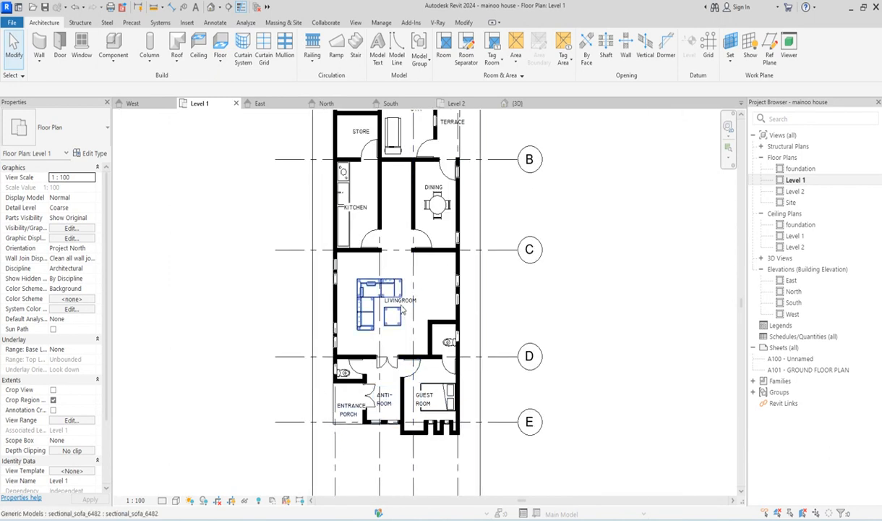
{"action": "scroll", "coordinate": [383, 332], "scroll_direction": "up", "scroll_amount": 2}
{"action": "scroll", "coordinate": [390, 365], "scroll_direction": "down", "scroll_amount": 3}
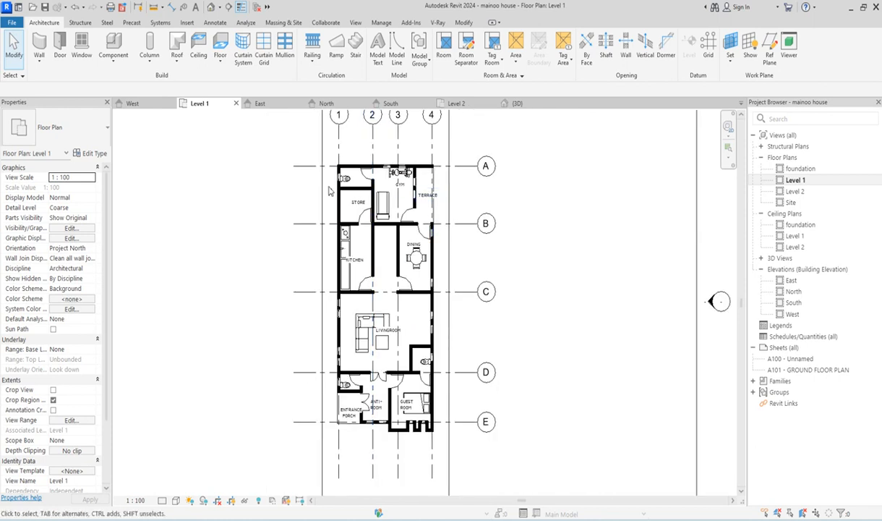
{"action": "scroll", "coordinate": [414, 277], "scroll_direction": "down", "scroll_amount": 1}
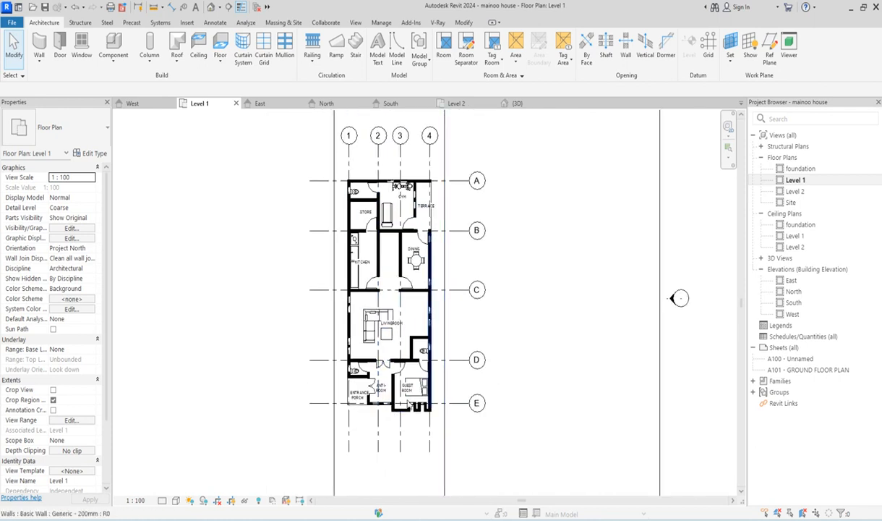
{"action": "scroll", "coordinate": [416, 434], "scroll_direction": "up", "scroll_amount": 1}
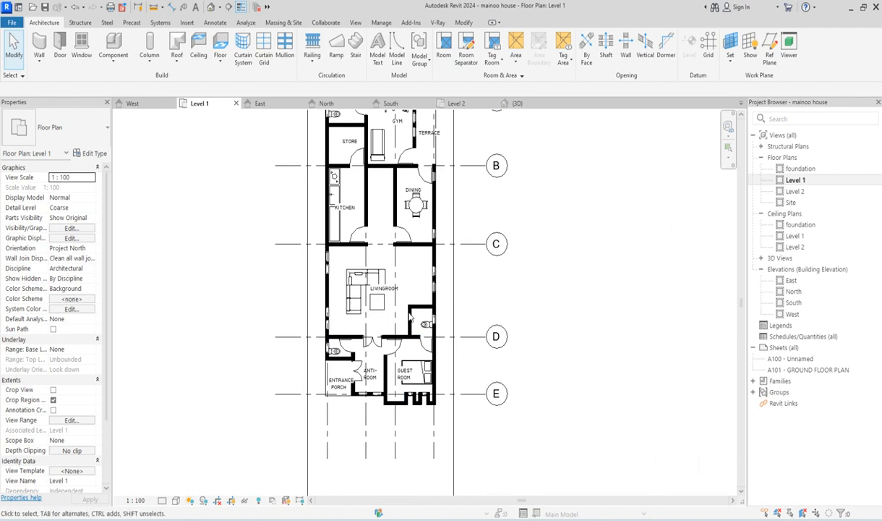
{"action": "scroll", "coordinate": [409, 396], "scroll_direction": "up", "scroll_amount": 2}
{"action": "scroll", "coordinate": [410, 395], "scroll_direction": "down", "scroll_amount": 1}
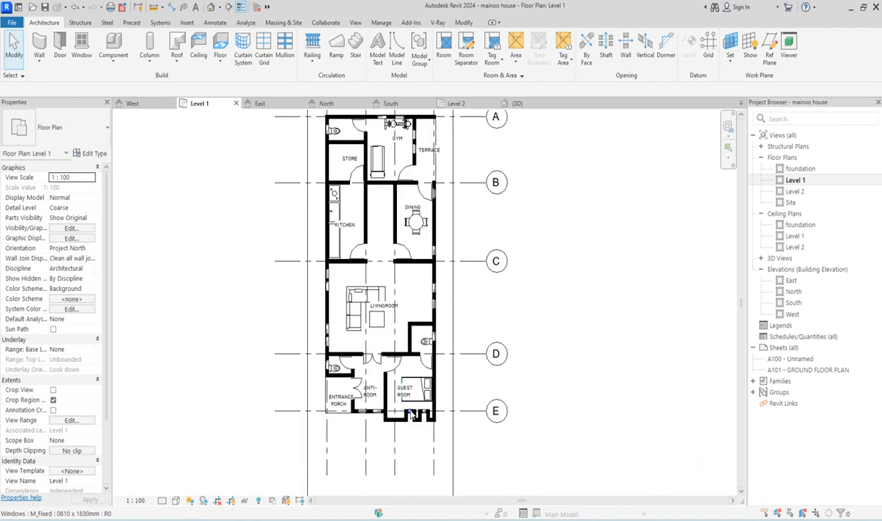
{"action": "scroll", "coordinate": [410, 394], "scroll_direction": "up", "scroll_amount": 1}
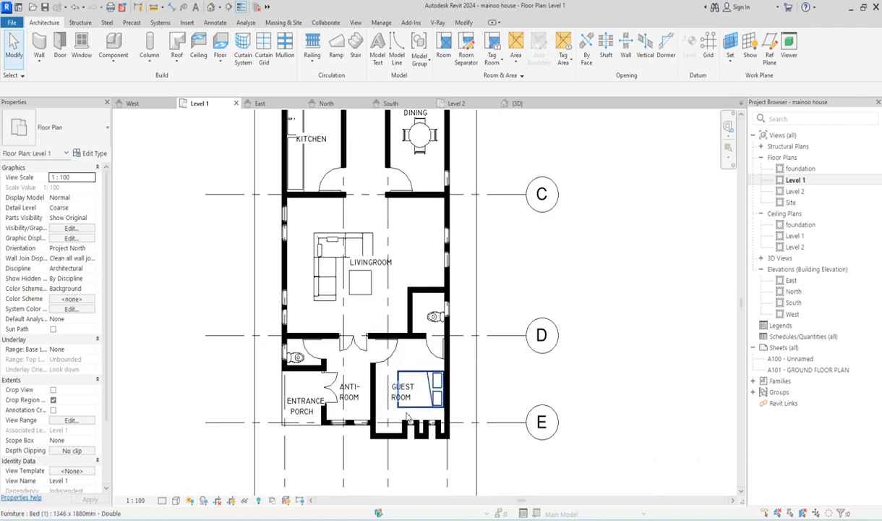
{"action": "scroll", "coordinate": [407, 313], "scroll_direction": "down", "scroll_amount": 2}
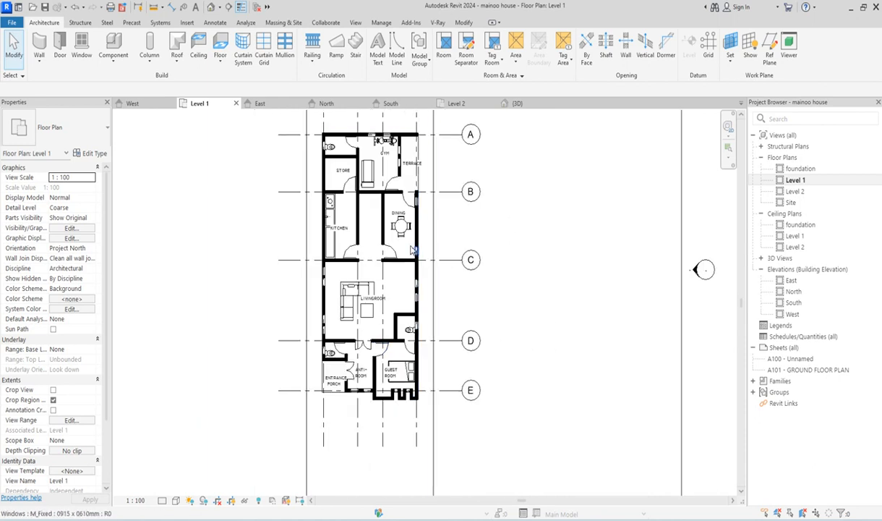
{"action": "scroll", "coordinate": [304, 217], "scroll_direction": "down", "scroll_amount": 2}
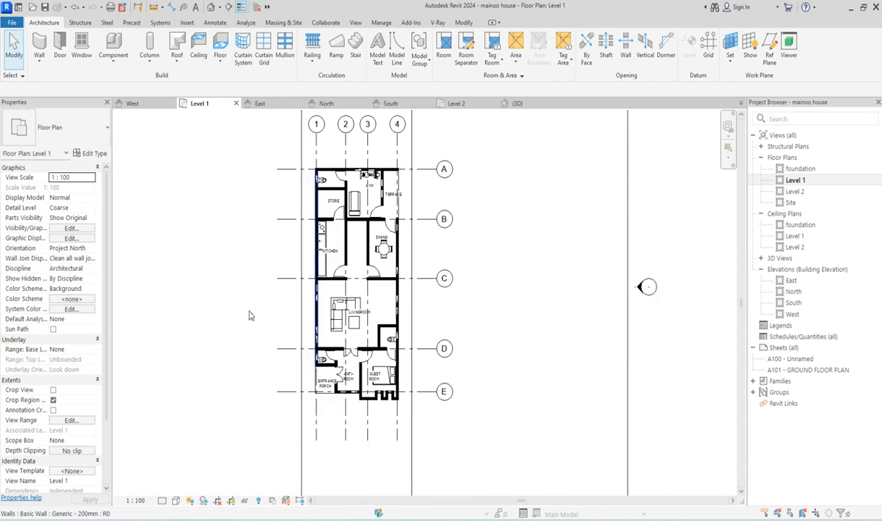
Open the Level 2 floor plan and examine its bedrooms, balconies, family lounge, library and bath
{"action": "double_click", "coordinate": [795, 191]}
{"action": "scroll", "coordinate": [374, 219], "scroll_direction": "up", "scroll_amount": 1}
{"action": "scroll", "coordinate": [342, 236], "scroll_direction": "down", "scroll_amount": 3}
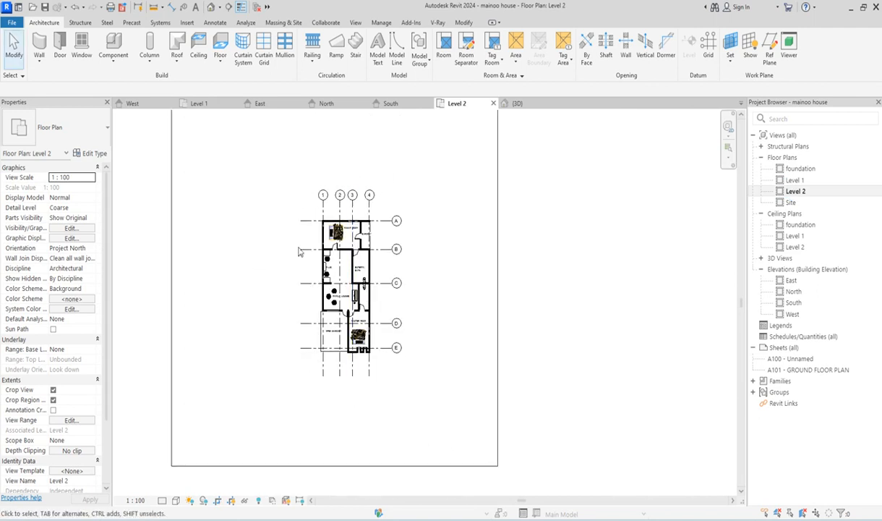
{"action": "scroll", "coordinate": [350, 227], "scroll_direction": "up", "scroll_amount": 2}
{"action": "scroll", "coordinate": [305, 426], "scroll_direction": "down", "scroll_amount": 2}
{"action": "scroll", "coordinate": [340, 361], "scroll_direction": "up", "scroll_amount": 3}
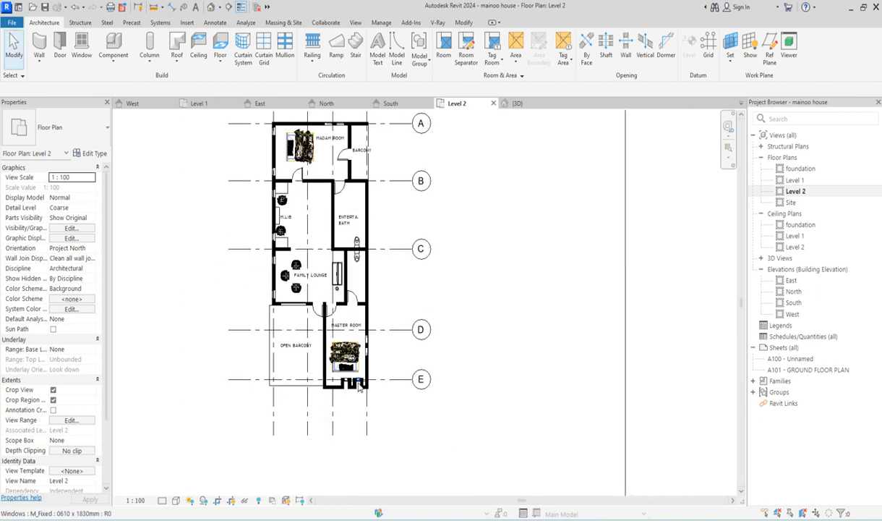
{"action": "scroll", "coordinate": [304, 155], "scroll_direction": "down", "scroll_amount": 1}
{"action": "scroll", "coordinate": [324, 163], "scroll_direction": "up", "scroll_amount": 3}
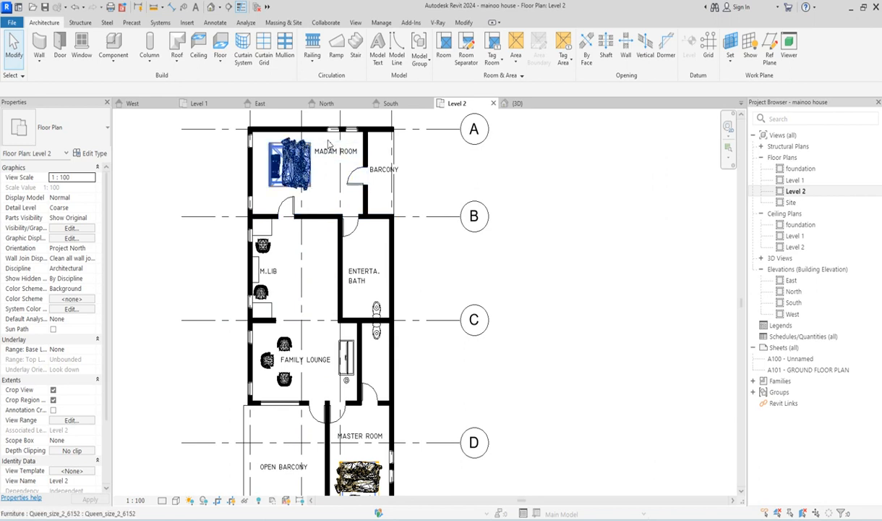
{"action": "scroll", "coordinate": [366, 299], "scroll_direction": "down", "scroll_amount": 2}
{"action": "scroll", "coordinate": [355, 340], "scroll_direction": "up", "scroll_amount": 2}
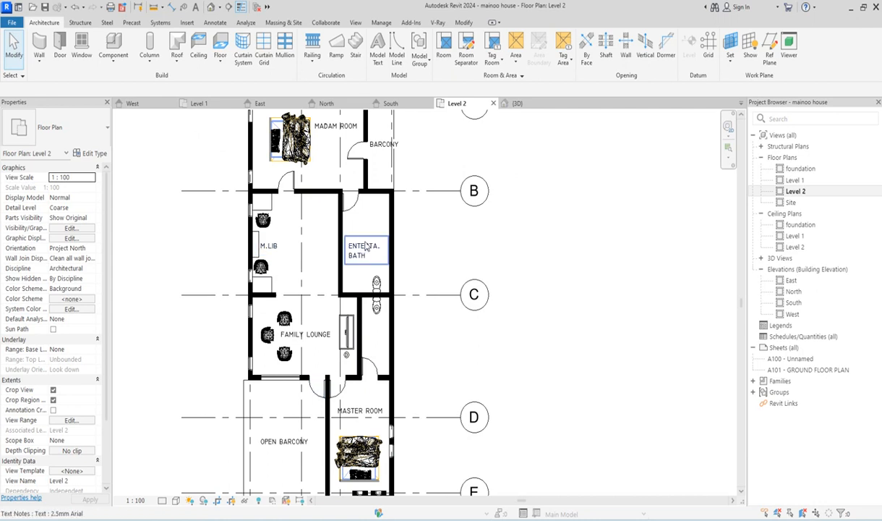
{"action": "scroll", "coordinate": [376, 282], "scroll_direction": "down", "scroll_amount": 2}
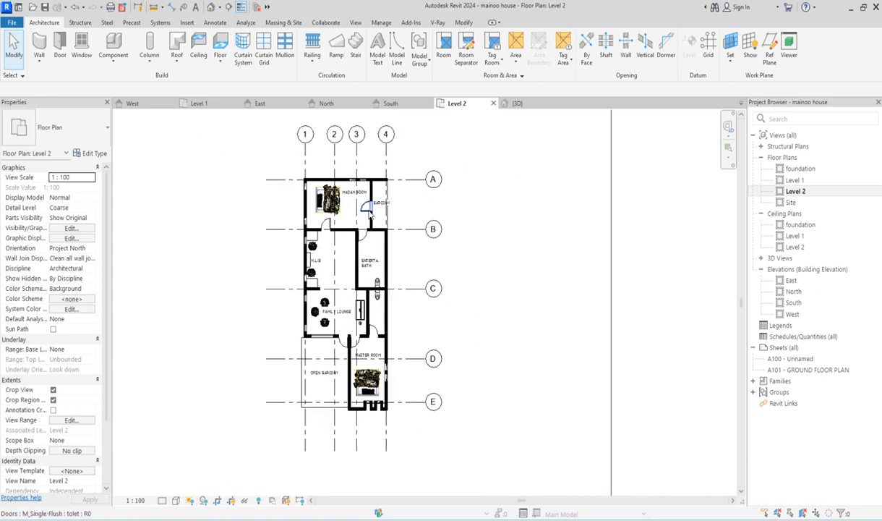
{"action": "scroll", "coordinate": [368, 302], "scroll_direction": "up", "scroll_amount": 2}
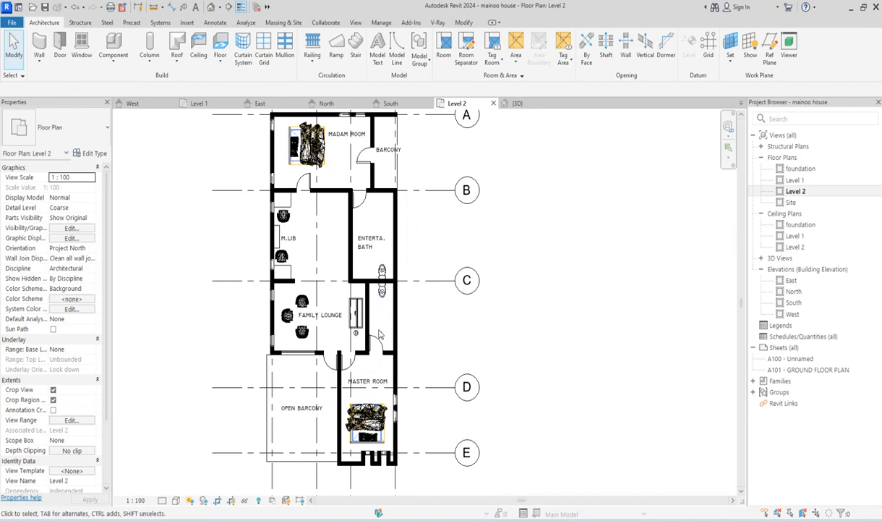
{"action": "scroll", "coordinate": [386, 325], "scroll_direction": "up", "scroll_amount": 1}
{"action": "scroll", "coordinate": [372, 308], "scroll_direction": "up", "scroll_amount": 1}
{"action": "scroll", "coordinate": [381, 300], "scroll_direction": "down", "scroll_amount": 2}
{"action": "scroll", "coordinate": [365, 171], "scroll_direction": "up", "scroll_amount": 2}
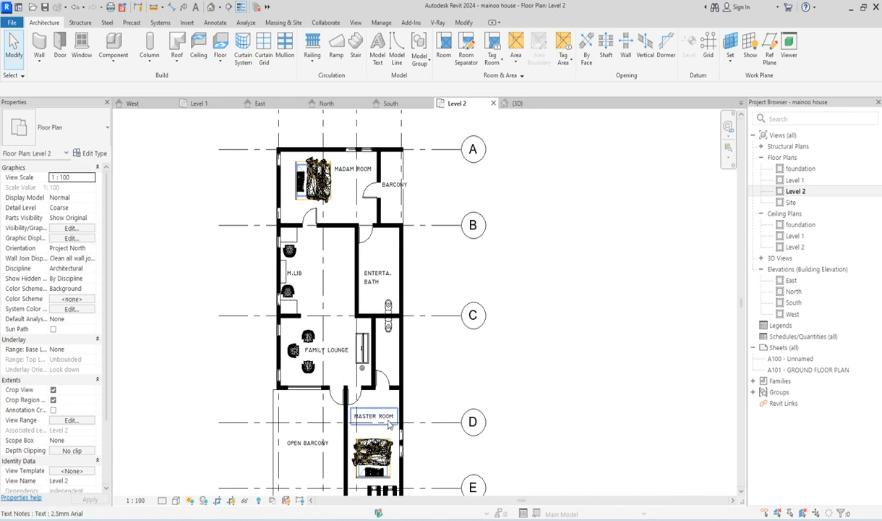
{"action": "left_click", "coordinate": [353, 421]}
{"action": "left_click_drag", "start_coordinate": [353, 421], "coordinate": [360, 182]}
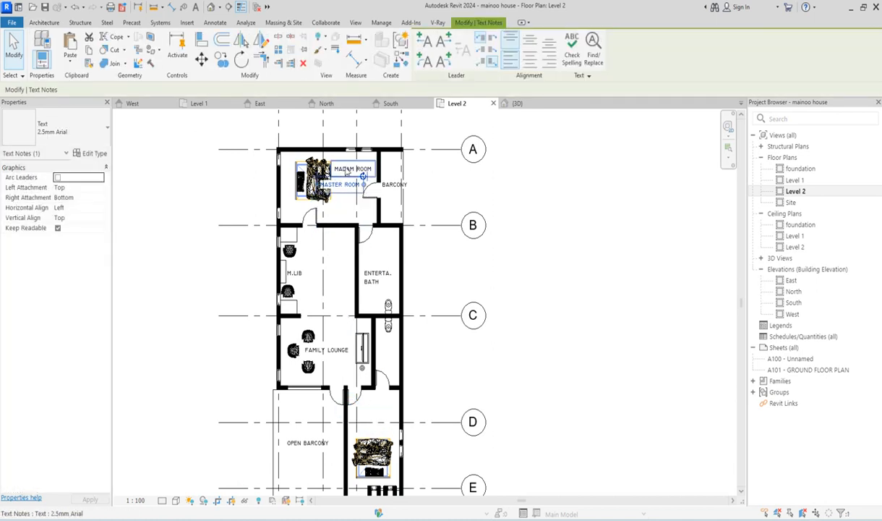
{"action": "scroll", "coordinate": [309, 180], "scroll_direction": "up", "scroll_amount": 3}
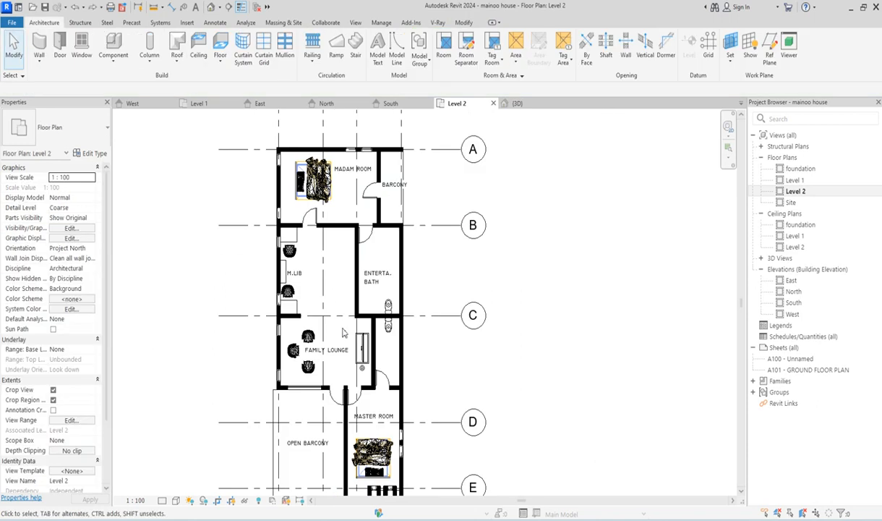
{"action": "left_click", "coordinate": [469, 339]}
Examine the Level 2 rooms around the family lounge and inspect the floor slab beneath them
{"action": "scroll", "coordinate": [351, 172], "scroll_direction": "up", "scroll_amount": 2}
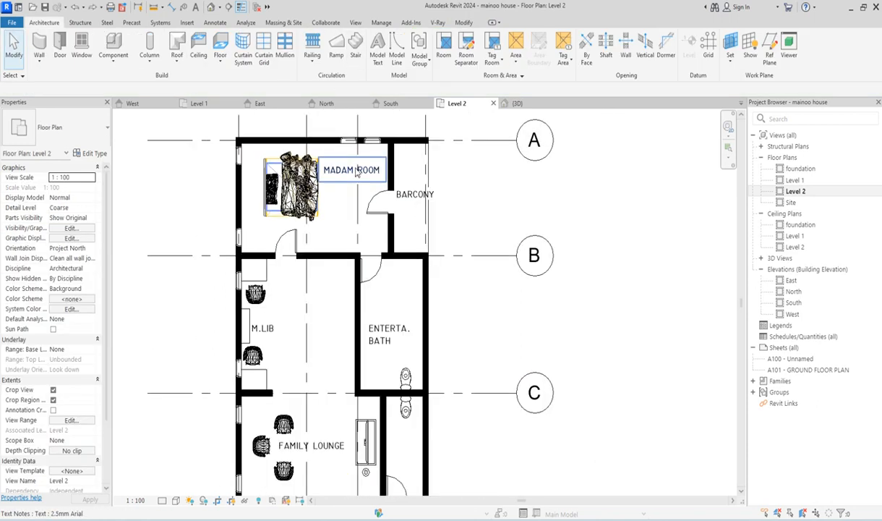
{"action": "scroll", "coordinate": [354, 289], "scroll_direction": "down", "scroll_amount": 3}
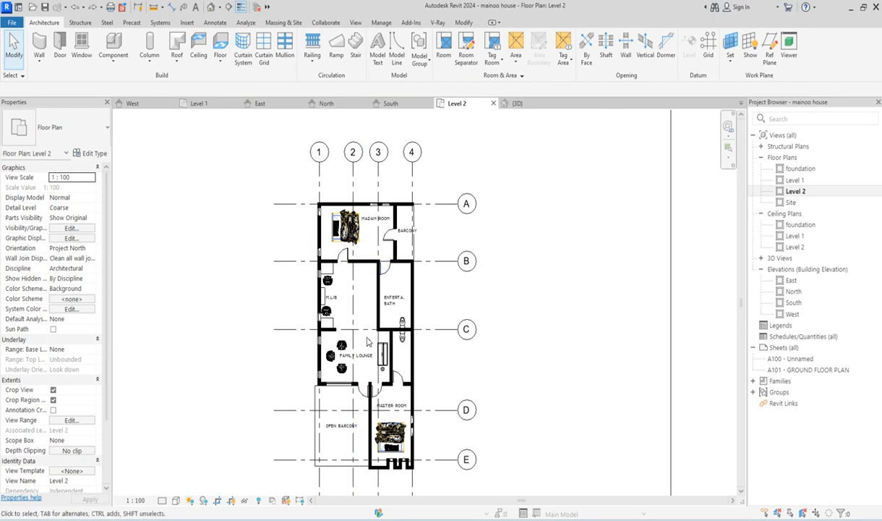
{"action": "scroll", "coordinate": [366, 343], "scroll_direction": "down", "scroll_amount": 2}
{"action": "scroll", "coordinate": [381, 369], "scroll_direction": "up", "scroll_amount": 3}
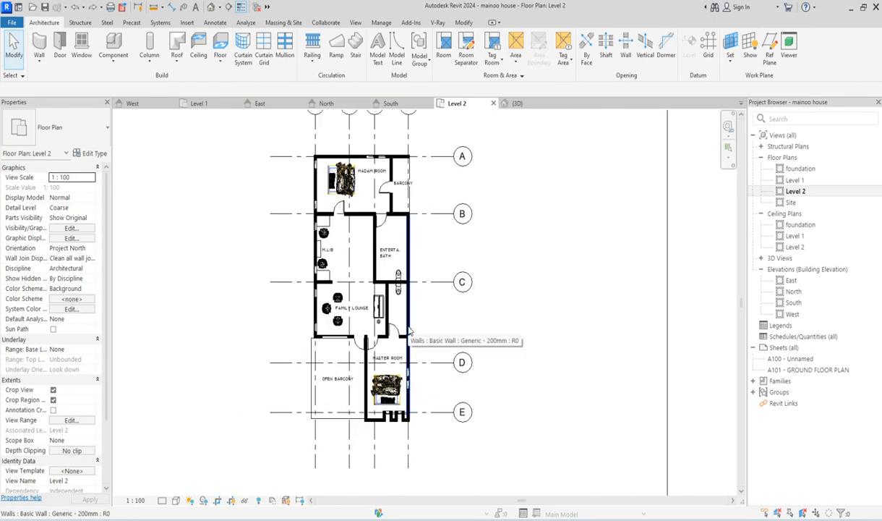
{"action": "scroll", "coordinate": [394, 300], "scroll_direction": "up", "scroll_amount": 2}
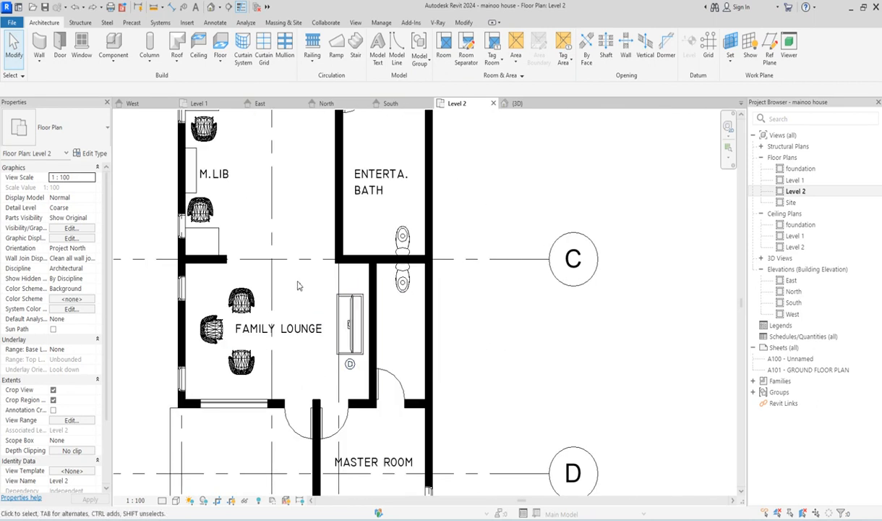
{"action": "scroll", "coordinate": [303, 196], "scroll_direction": "down", "scroll_amount": 2}
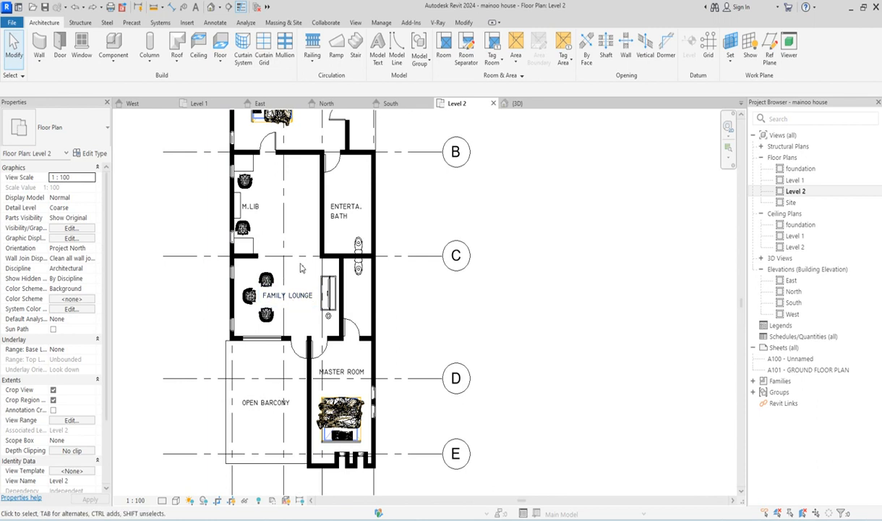
{"action": "scroll", "coordinate": [305, 195], "scroll_direction": "up", "scroll_amount": 1}
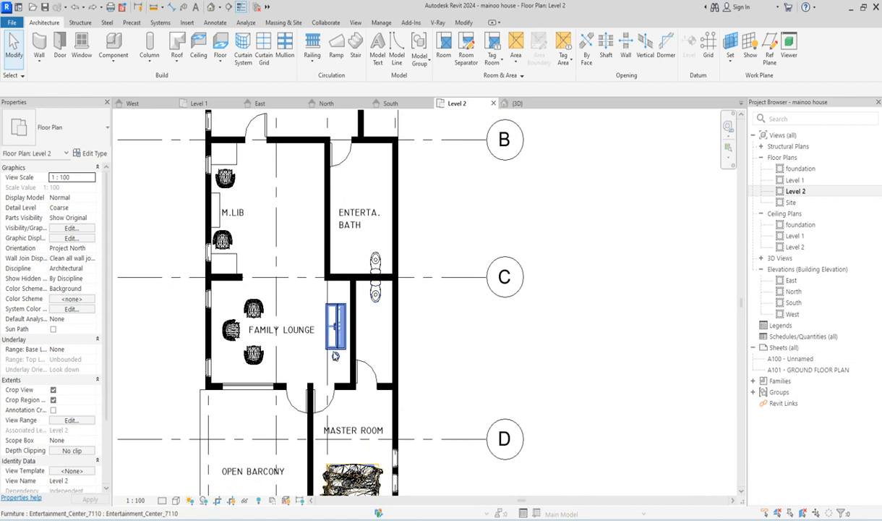
{"action": "left_click", "coordinate": [194, 409]}
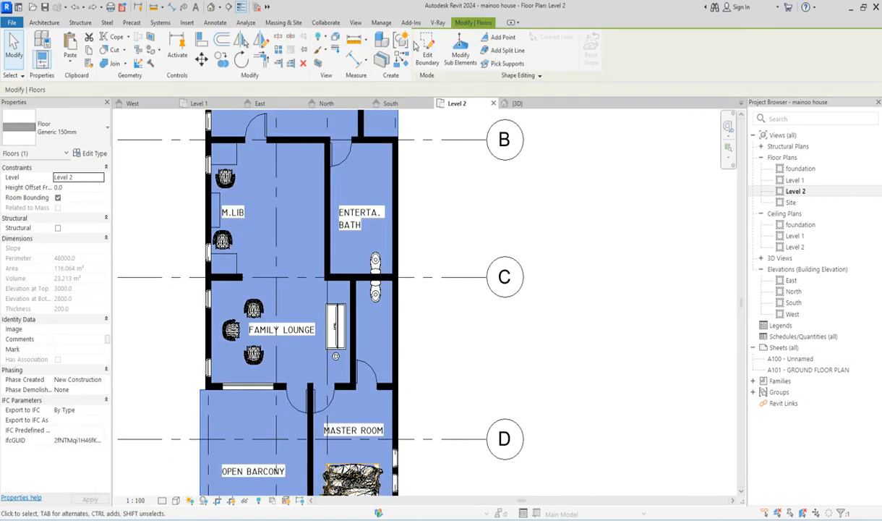
{"action": "left_click", "coordinate": [445, 214]}
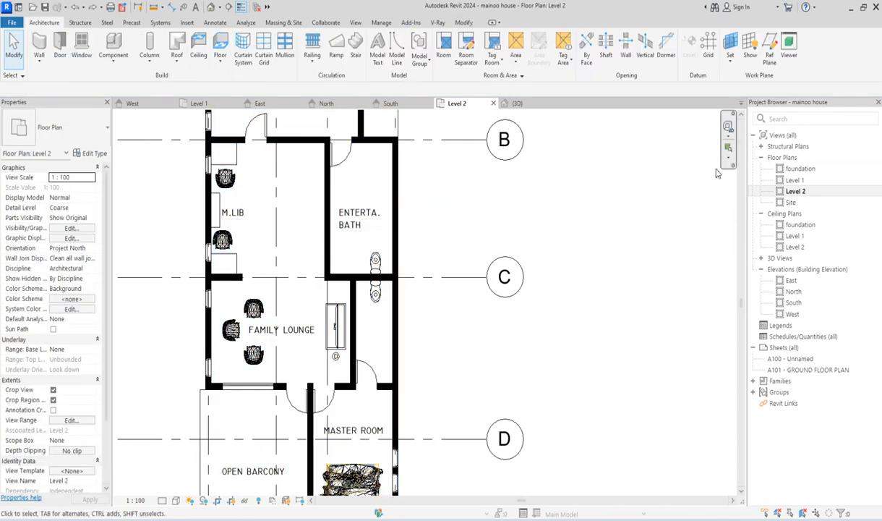
Sketch a custom stair run on the Level 1 plan with a rectangular boundary about 1600 by 2620 mm in the corridor between kitchen and dining
{"action": "double_click", "coordinate": [796, 180]}
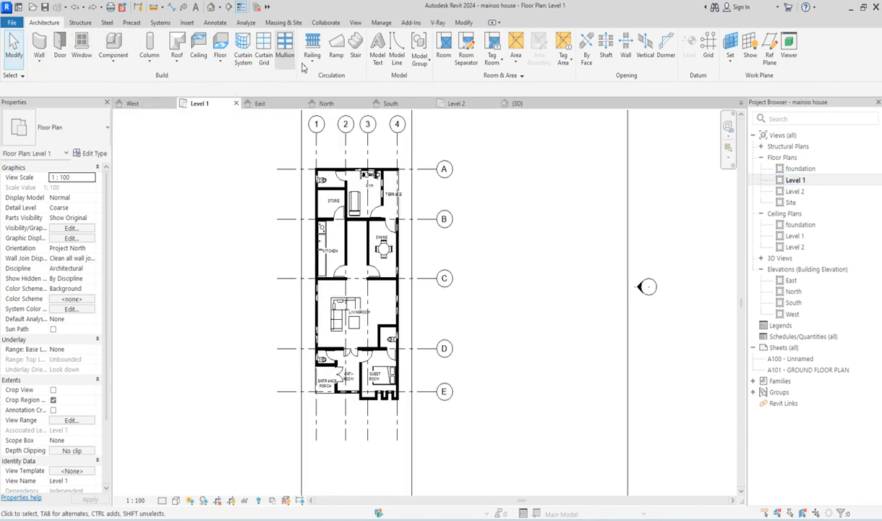
{"action": "left_click", "coordinate": [355, 51]}
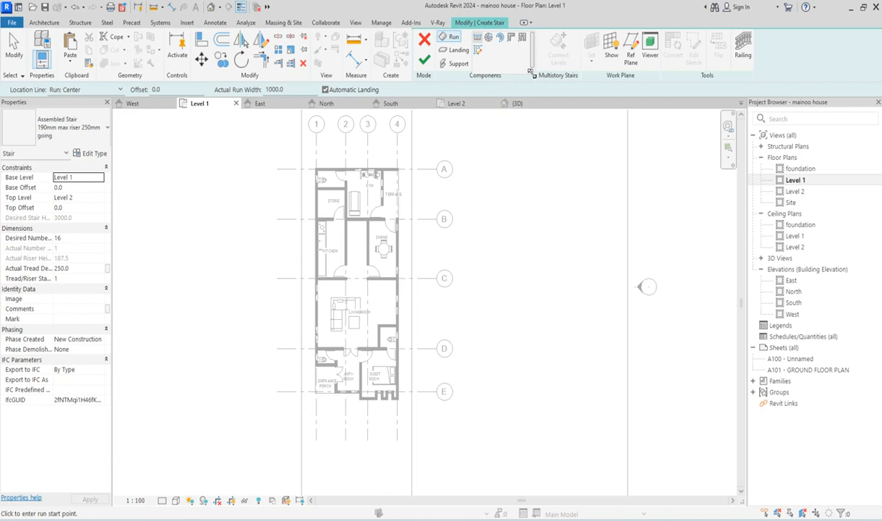
{"action": "left_click", "coordinate": [478, 56]}
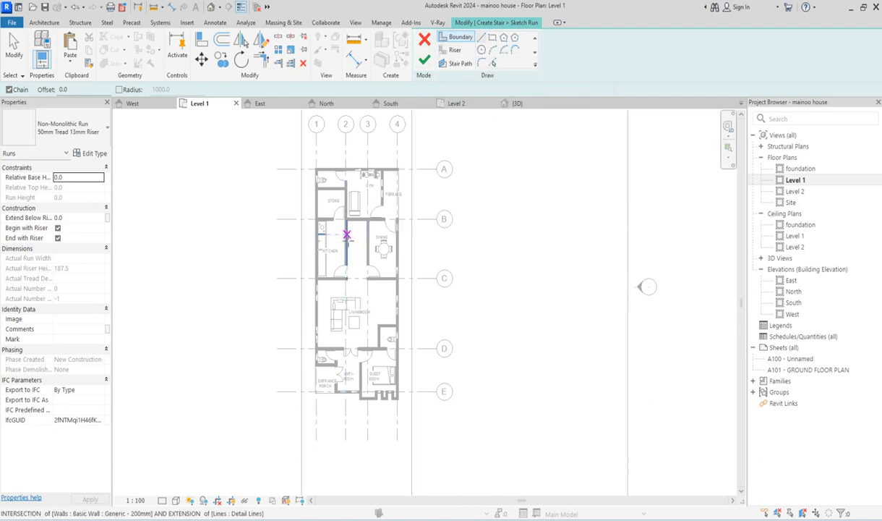
{"action": "scroll", "coordinate": [347, 234], "scroll_direction": "up", "scroll_amount": 3}
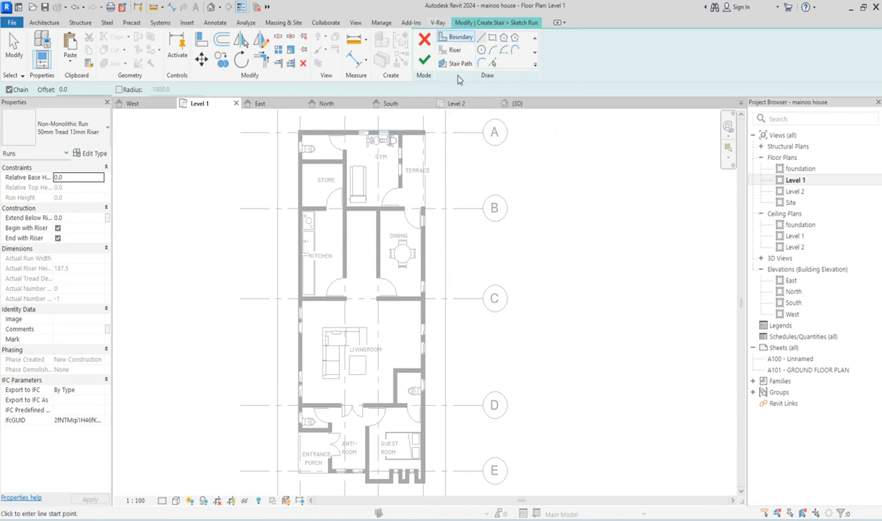
{"action": "left_click", "coordinate": [495, 38]}
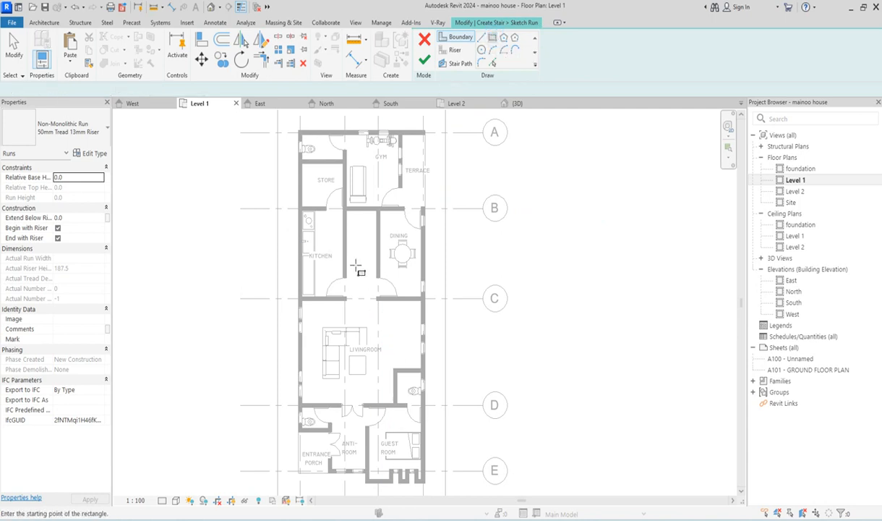
{"action": "scroll", "coordinate": [362, 215], "scroll_direction": "up", "scroll_amount": 3}
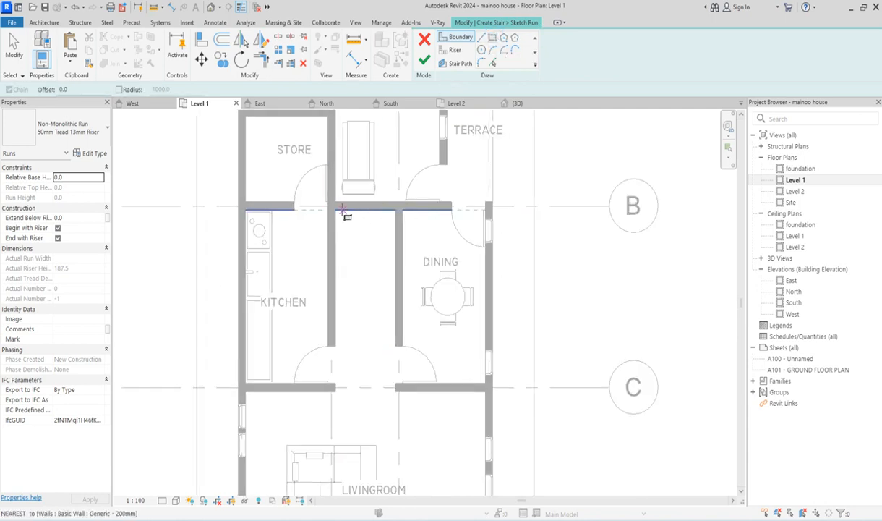
{"action": "left_click", "coordinate": [335, 210]}
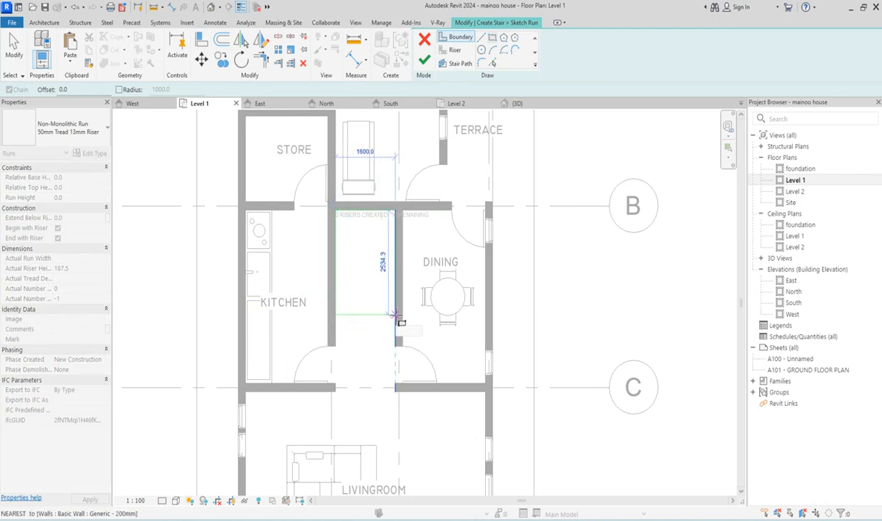
{"action": "left_click", "coordinate": [394, 318]}
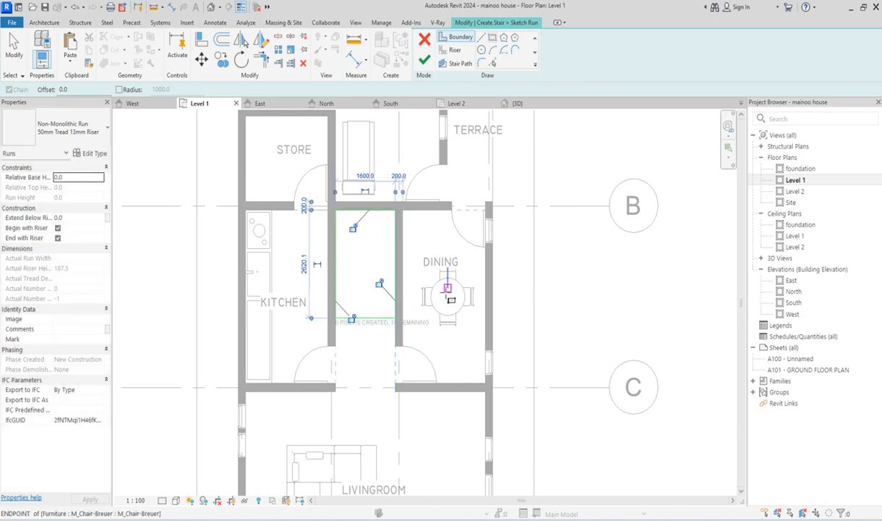
Stretch the run boundary toward the corridor opening to about 3040 mm long and delete its end line, leaving that side open
{"action": "key", "text": "Escape"}
{"action": "left_click", "coordinate": [376, 324]}
{"action": "key", "text": "Down"}
{"action": "key", "text": "Down"}
{"action": "key", "text": "Down"}
{"action": "key", "text": "Down"}
{"action": "key", "text": "Down"}
{"action": "key", "text": "Down"}
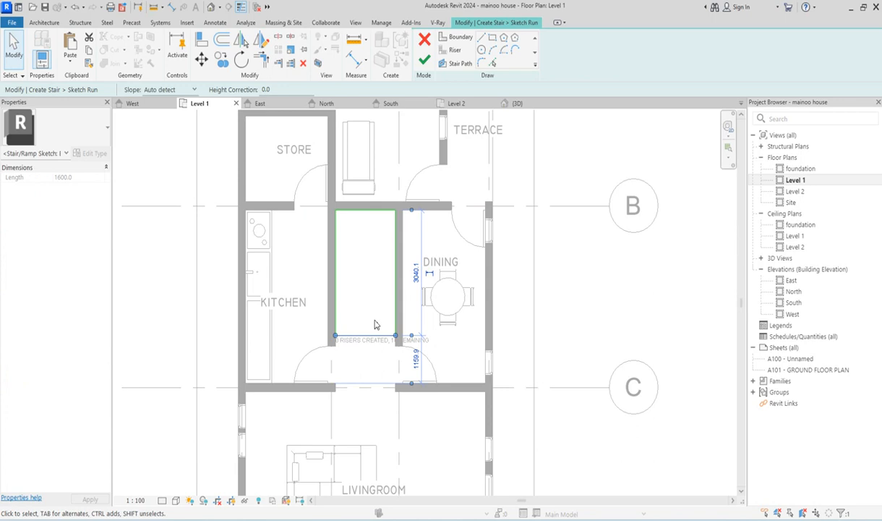
{"action": "key", "text": "Escape"}
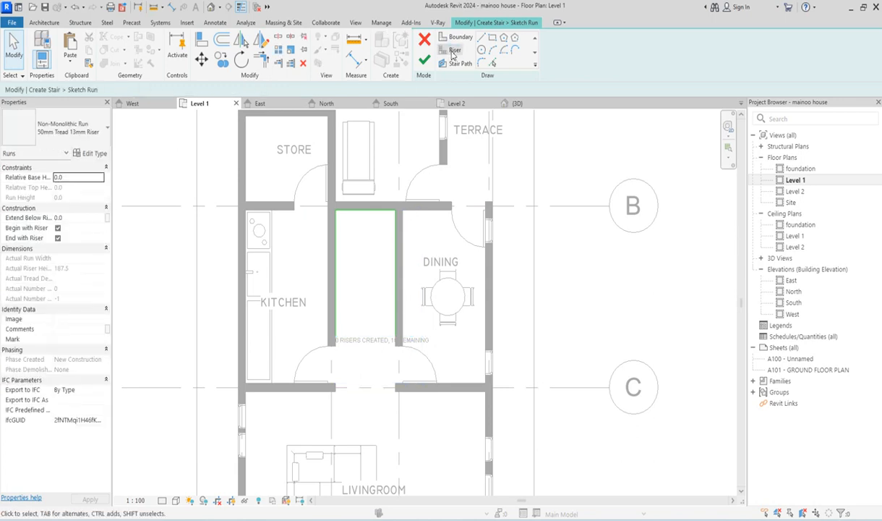
Sketch a horizontal riser about 600 mm long from the kitchen-side boundary, 800 mm below the upper edge, and delete the vertical construction segment
{"action": "left_click", "coordinate": [453, 50]}
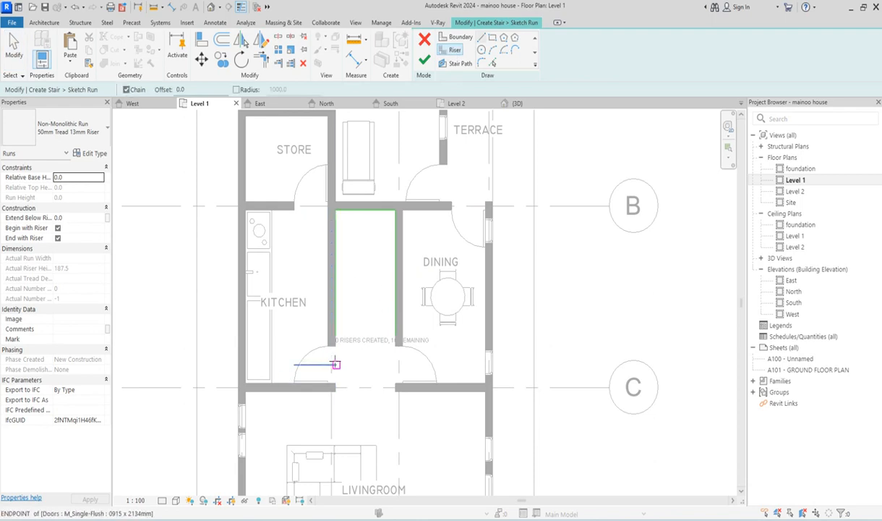
{"action": "scroll", "coordinate": [342, 225], "scroll_direction": "up", "scroll_amount": 2}
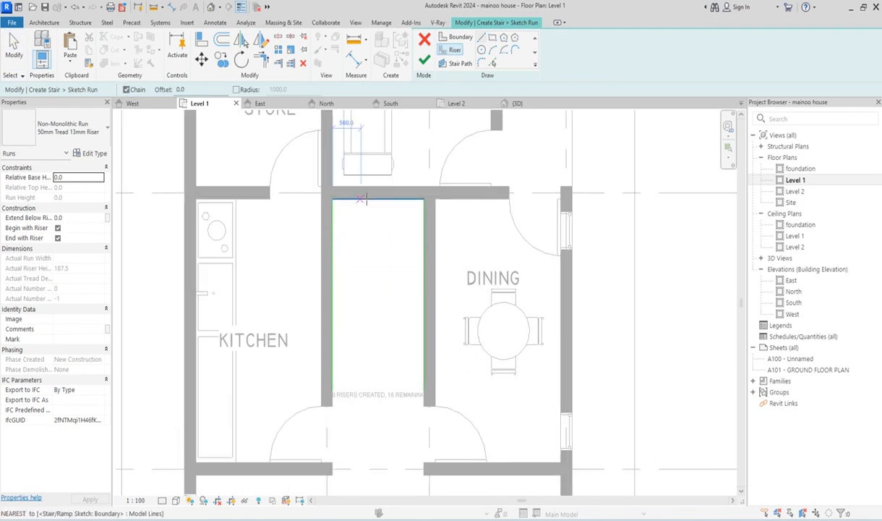
{"action": "left_click", "coordinate": [366, 198]}
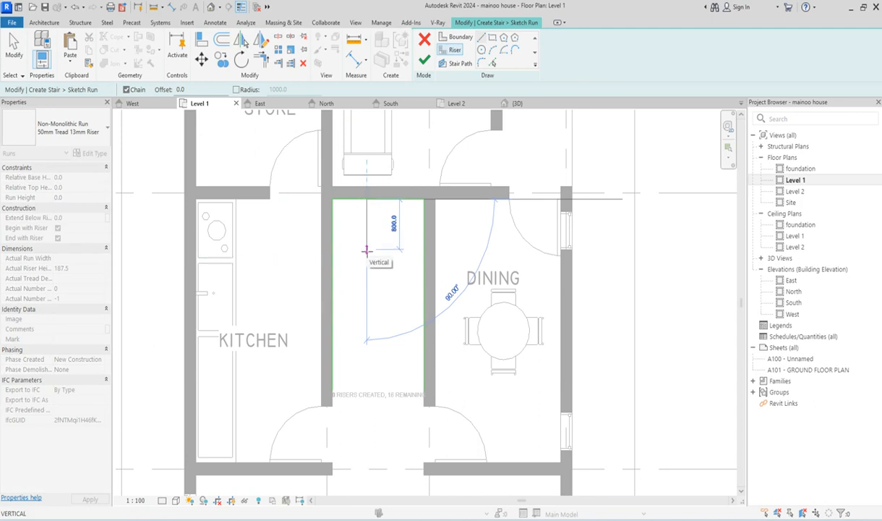
{"action": "left_click", "coordinate": [367, 250]}
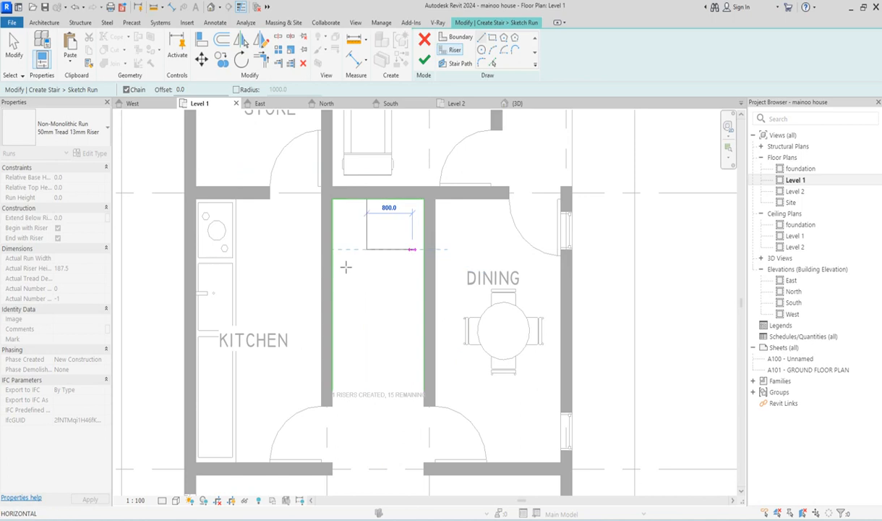
{"action": "left_click", "coordinate": [332, 249]}
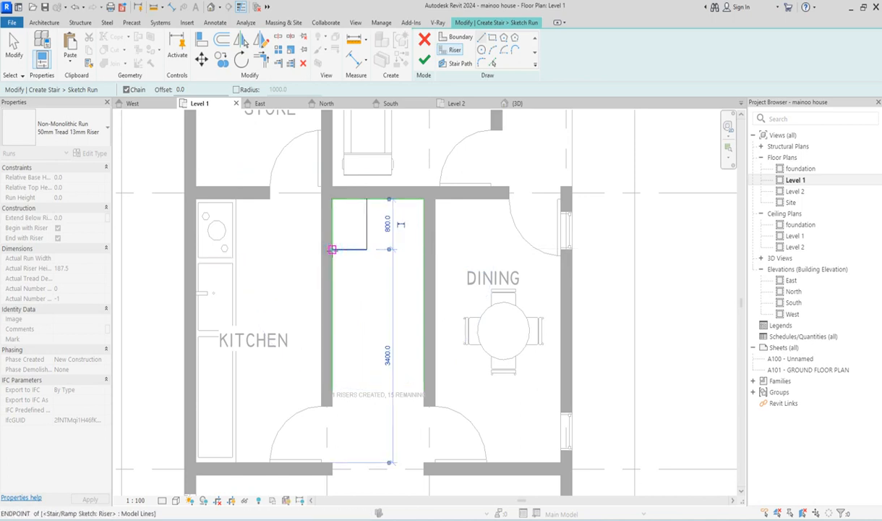
{"action": "key", "text": "Escape"}
{"action": "key", "text": "Escape"}
{"action": "left_click", "coordinate": [366, 233]}
{"action": "key", "text": "Delete"}
Lengthen the horizontal riser from its free end and set its length to 780 mm
{"action": "left_click", "coordinate": [360, 250]}
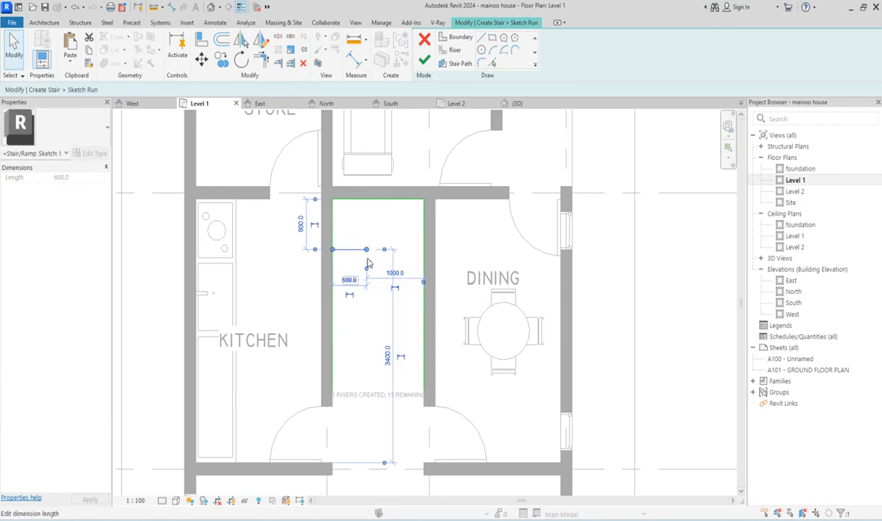
{"action": "left_click_drag", "start_coordinate": [366, 250], "coordinate": [370, 250]}
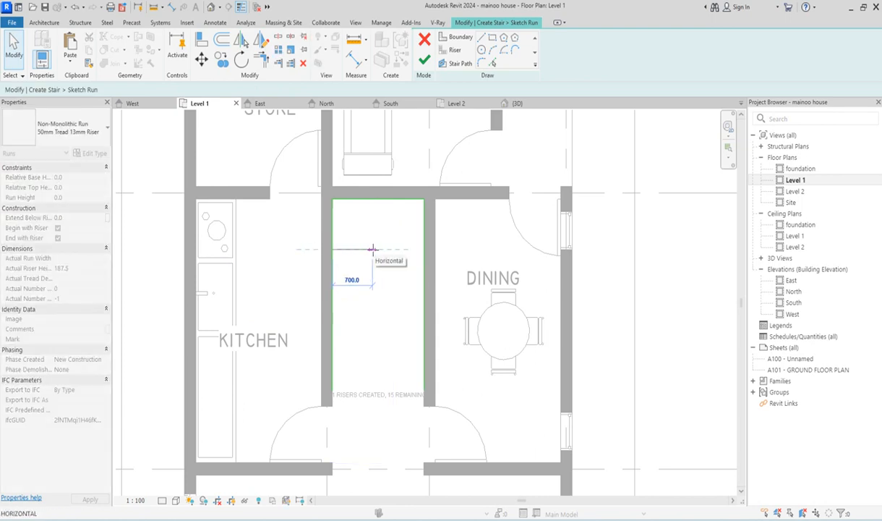
{"action": "left_click_drag", "start_coordinate": [374, 250], "coordinate": [378, 249]}
{"action": "left_click", "coordinate": [357, 280]}
{"action": "type", "text": "780"}
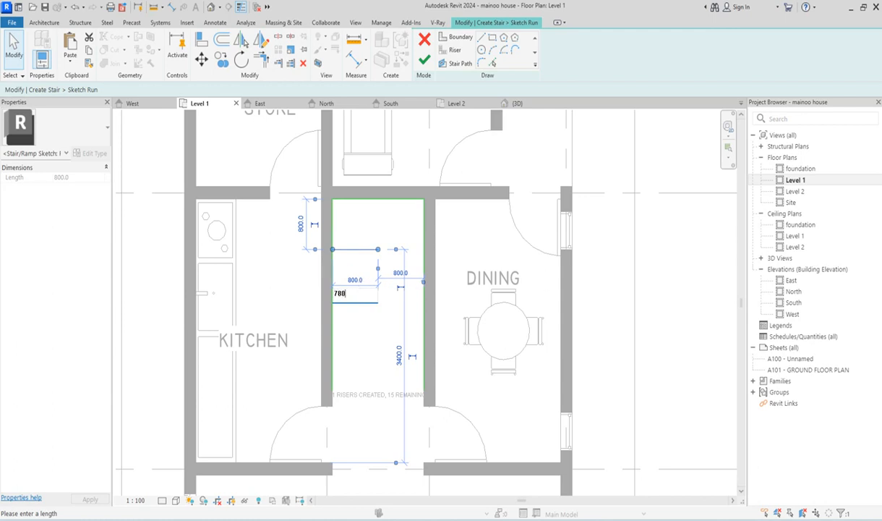
{"action": "key", "text": "Return"}
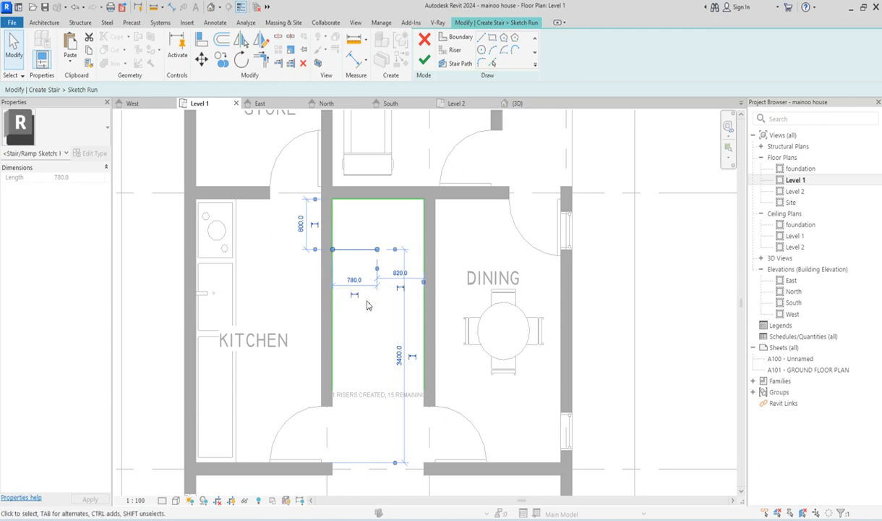
{"action": "left_click", "coordinate": [357, 307]}
Mirror the 780 mm riser about the run's vertical centre line with copying enabled, leaving one riser on each side
{"action": "left_click", "coordinate": [354, 248]}
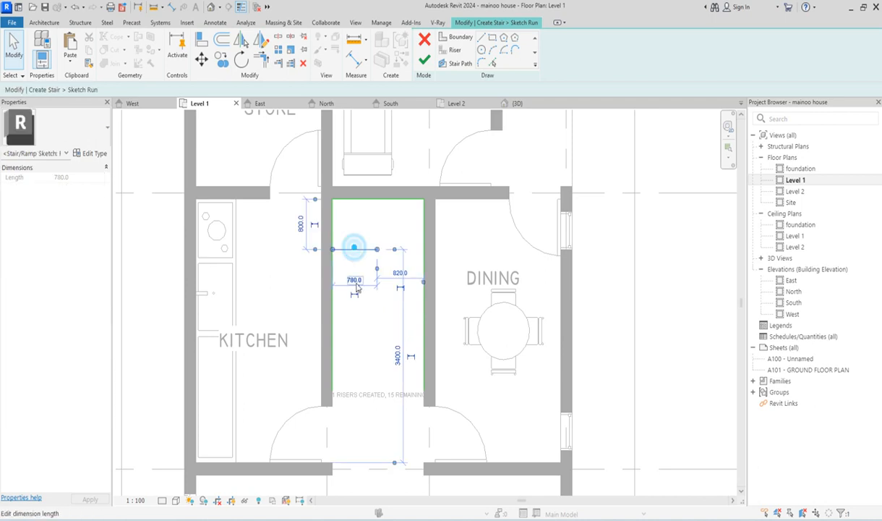
{"action": "left_click", "coordinate": [380, 199]}
{"action": "left_click", "coordinate": [377, 218]}
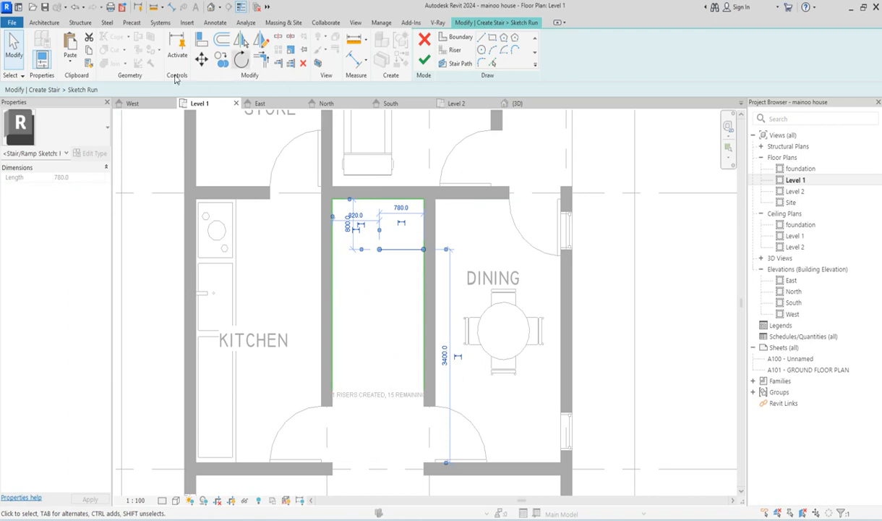
{"action": "left_click", "coordinate": [262, 40]}
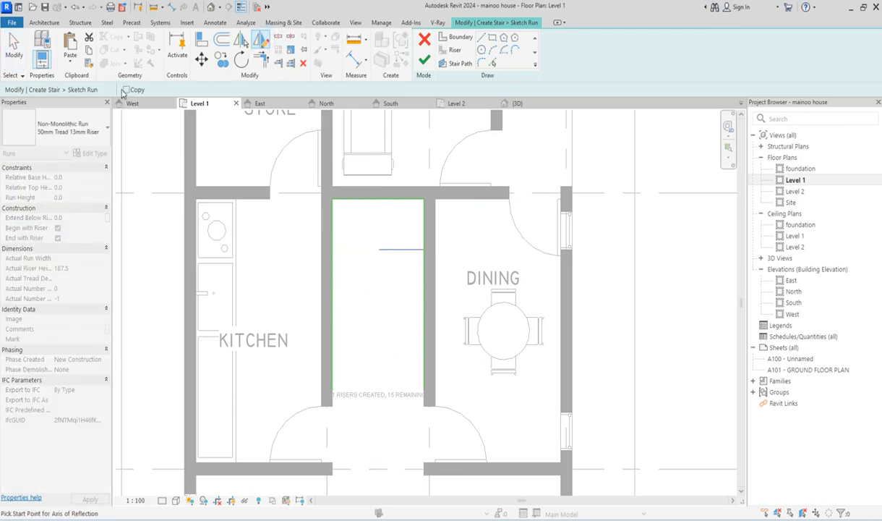
{"action": "left_click", "coordinate": [380, 203]}
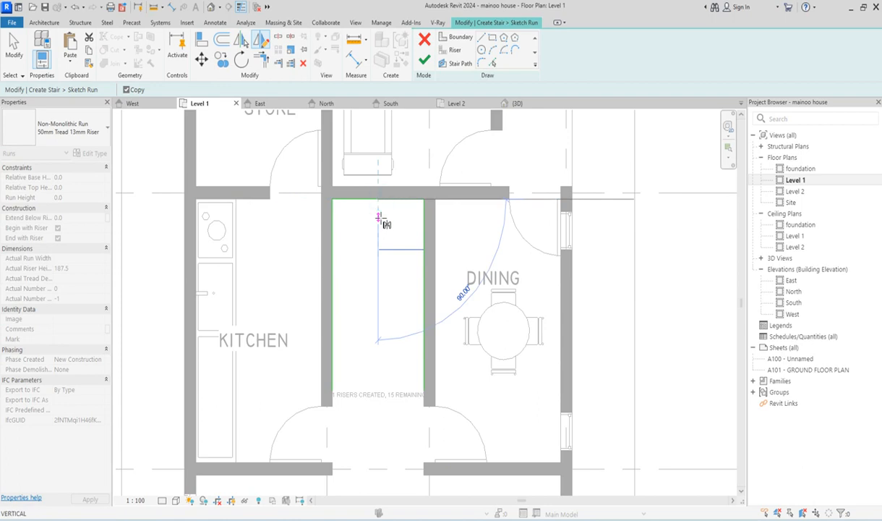
{"action": "left_click", "coordinate": [380, 221]}
{"action": "left_click", "coordinate": [376, 291]}
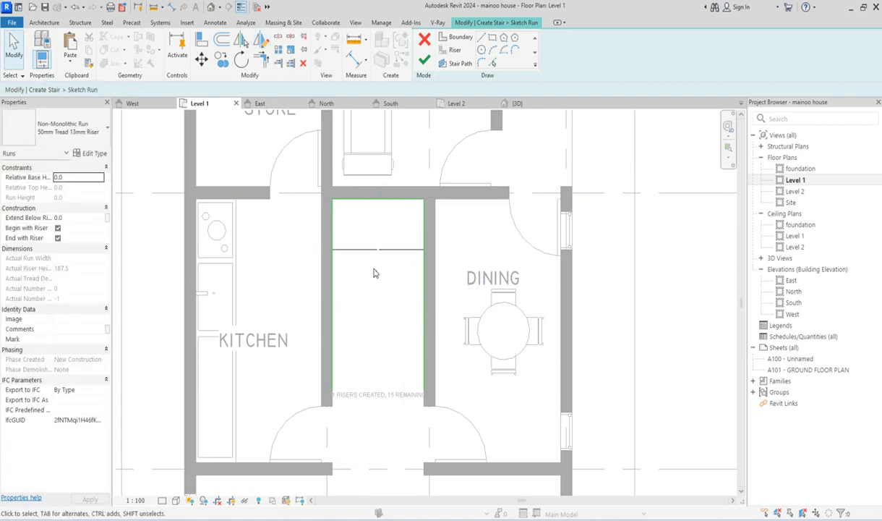
Offset copies of both risers downward at 300 mm spacing until each side has five risers
{"action": "scroll", "coordinate": [373, 268], "scroll_direction": "up", "scroll_amount": 1}
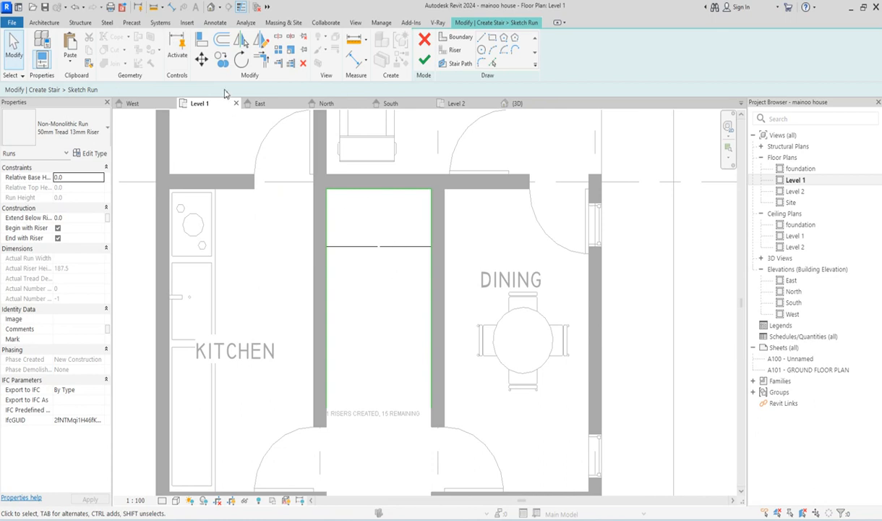
{"action": "left_click", "coordinate": [222, 40]}
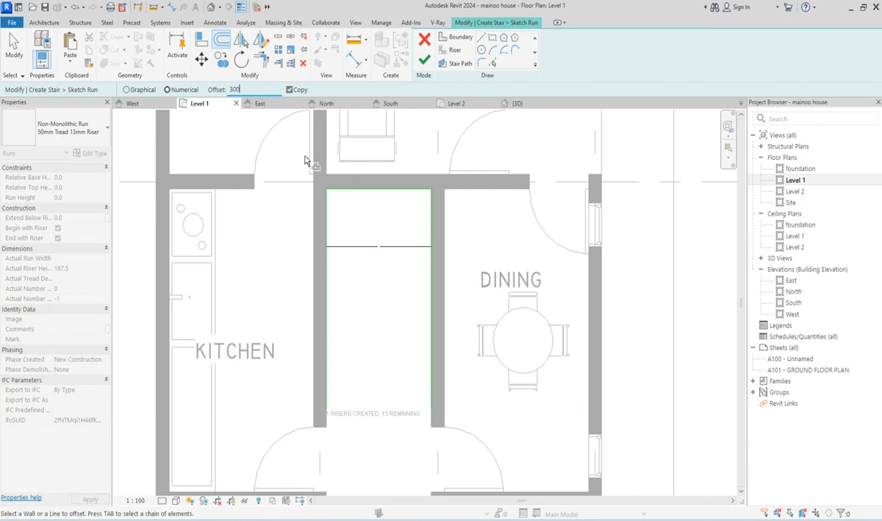
{"action": "left_click", "coordinate": [392, 249]}
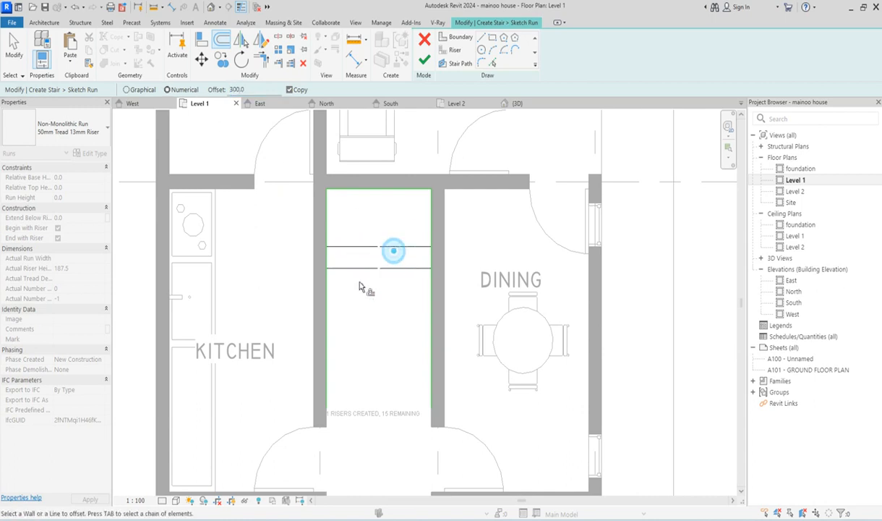
{"action": "left_click", "coordinate": [361, 269]}
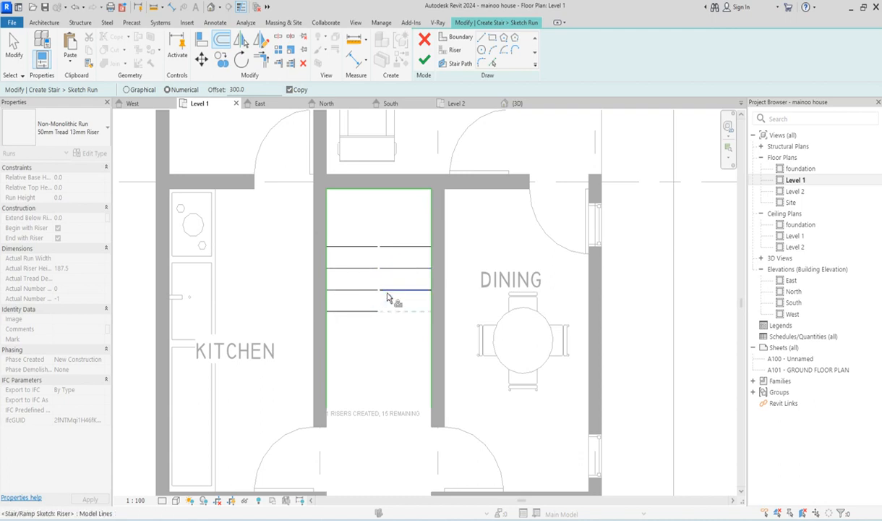
{"action": "left_click", "coordinate": [355, 311]}
{"action": "left_click", "coordinate": [398, 312]}
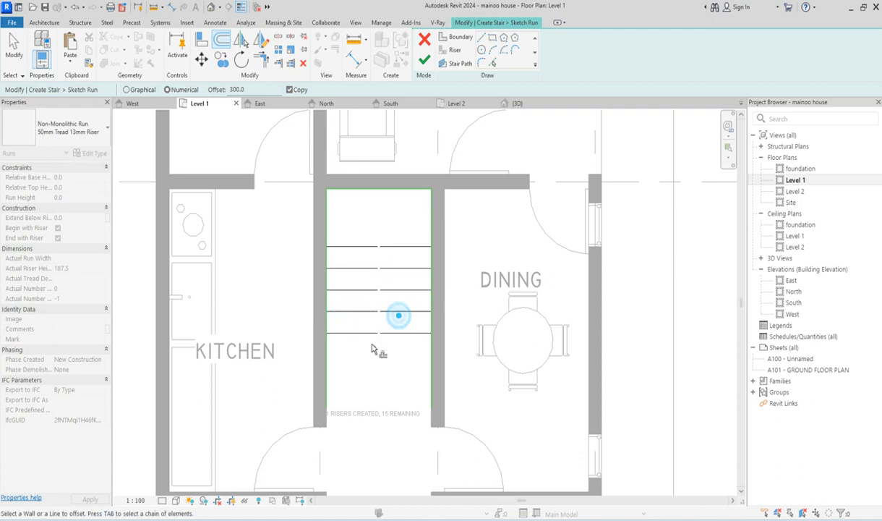
{"action": "left_click", "coordinate": [363, 331]}
{"action": "left_click", "coordinate": [402, 332]}
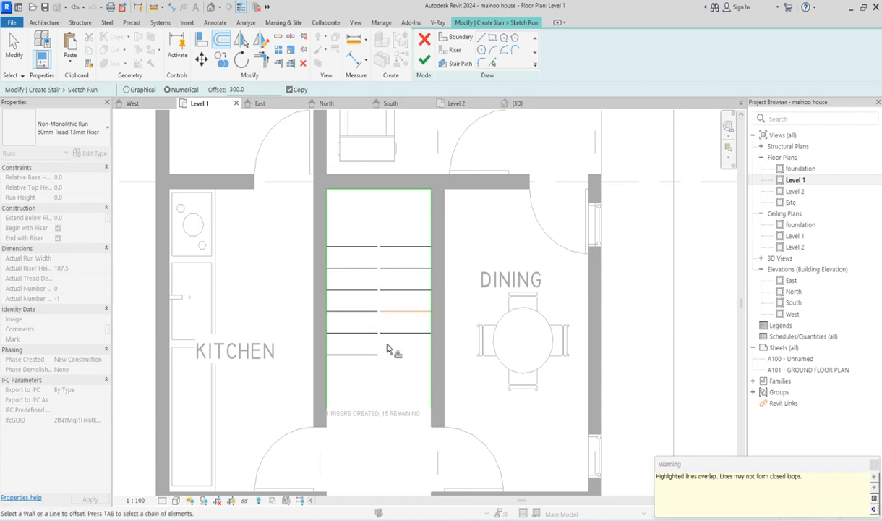
{"action": "key", "text": "ctrl+z"}
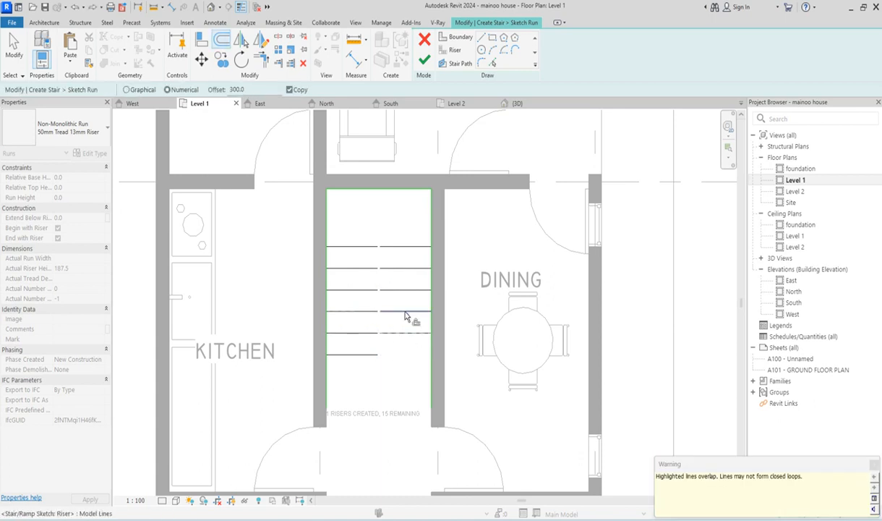
{"action": "key", "text": "ctrl+z"}
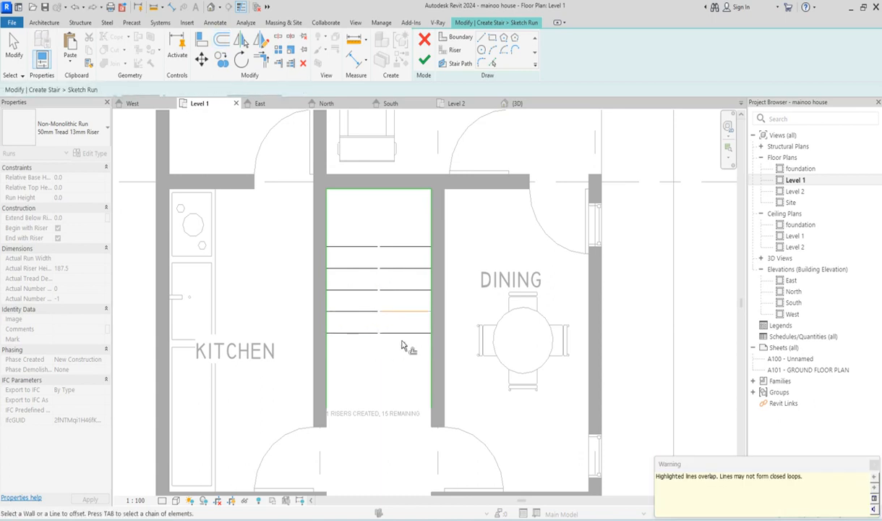
Continue copying the lowest risers on both sides downward at 300 mm offsets until each side has nine risers
{"action": "left_click", "coordinate": [406, 334]}
{"action": "left_click", "coordinate": [364, 335]}
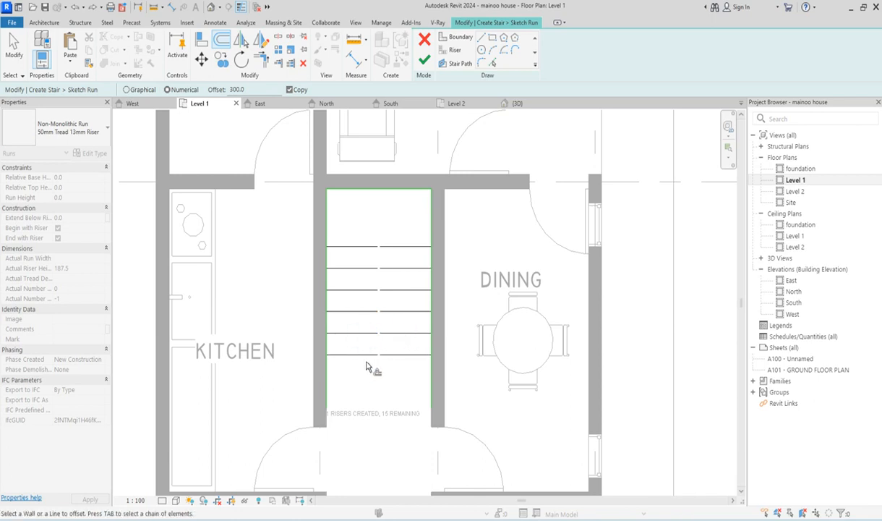
{"action": "left_click", "coordinate": [366, 357]}
{"action": "left_click", "coordinate": [404, 356]}
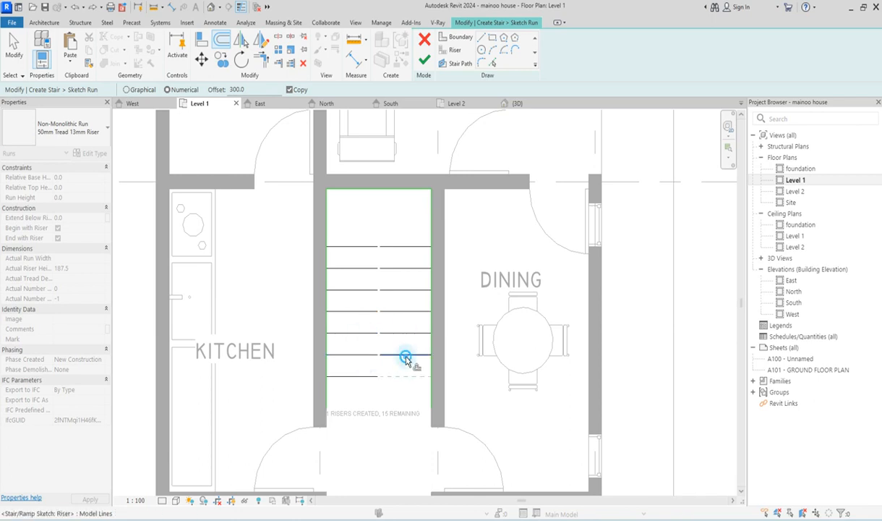
{"action": "left_click", "coordinate": [363, 384]}
{"action": "left_click", "coordinate": [404, 384]}
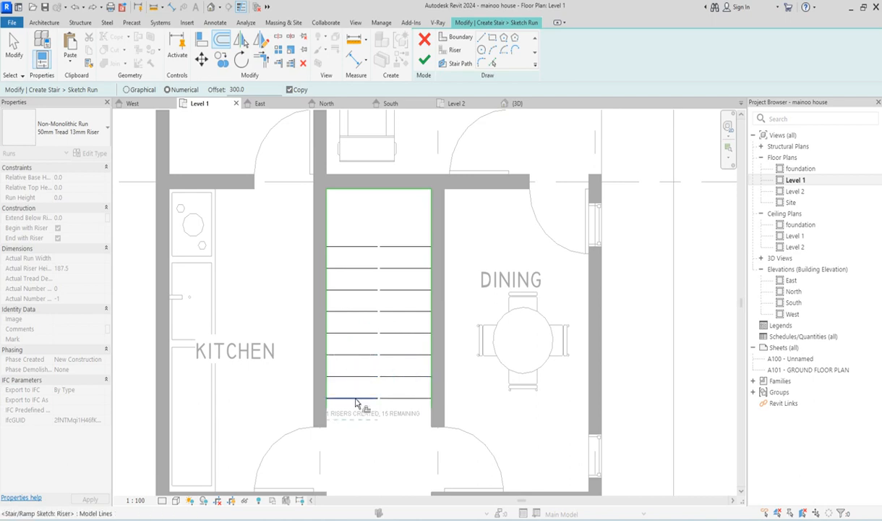
{"action": "left_click", "coordinate": [355, 400]}
{"action": "left_click", "coordinate": [395, 400]}
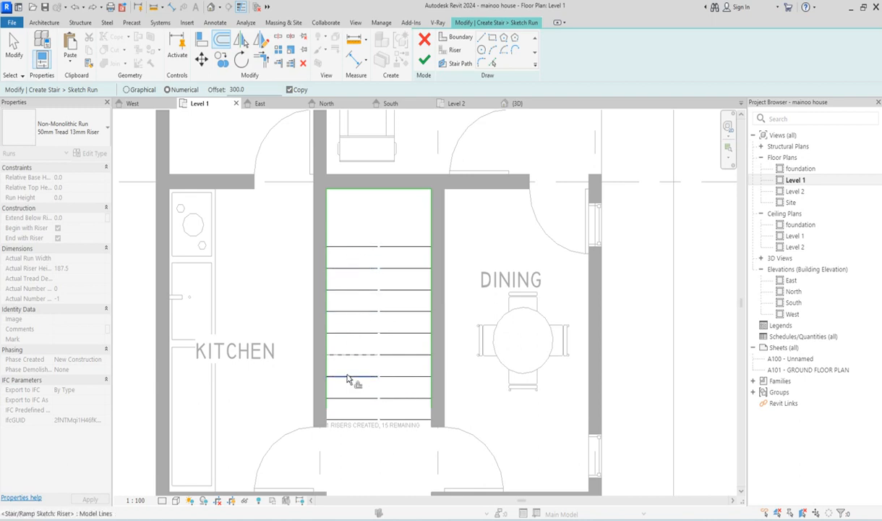
{"action": "key", "text": "Escape"}
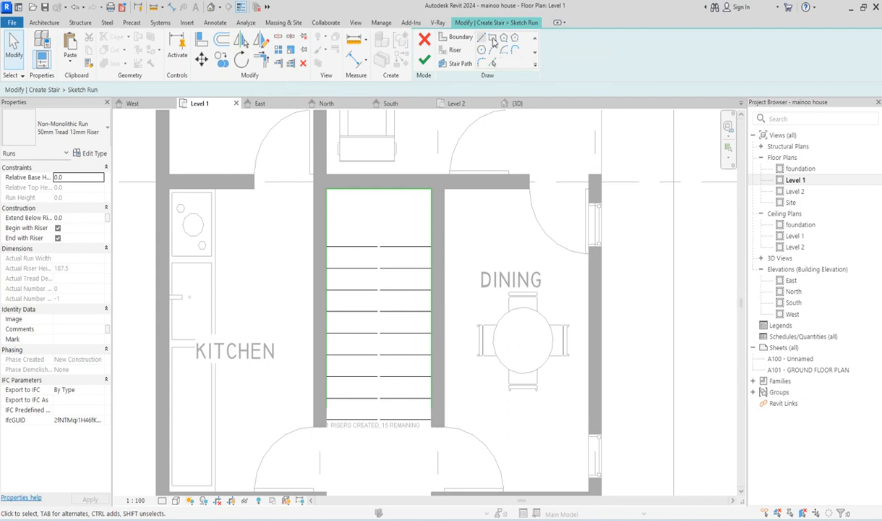
Sketch a narrow rectangular boundary about 2400 mm long in the gap between the two flights, from the first risers to the last ones
{"action": "left_click", "coordinate": [460, 37]}
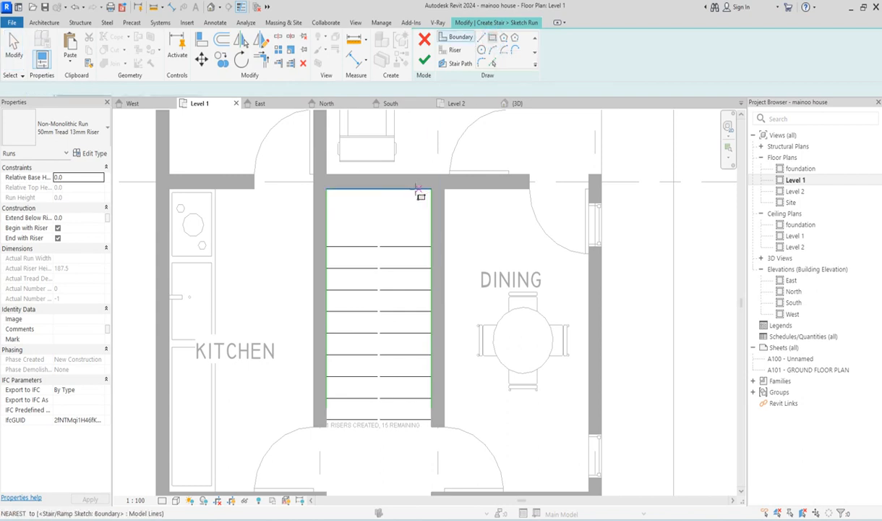
{"action": "scroll", "coordinate": [380, 246], "scroll_direction": "up", "scroll_amount": 3}
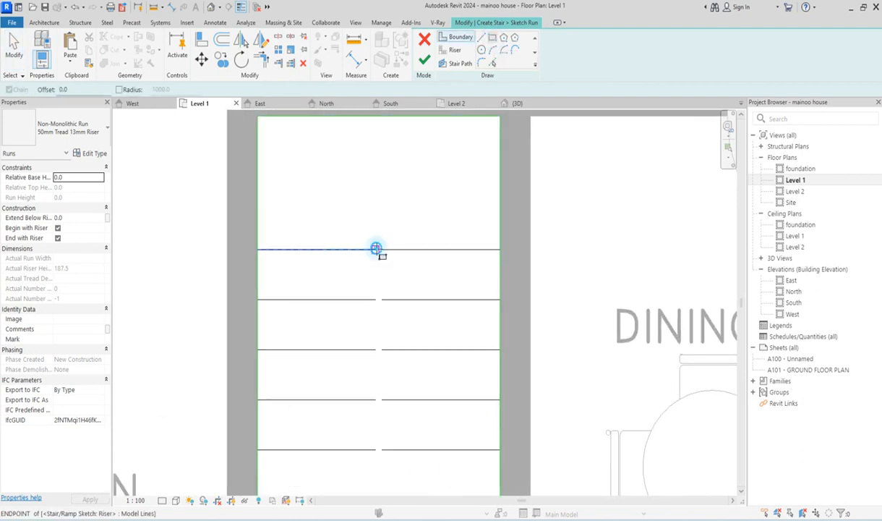
{"action": "left_click", "coordinate": [381, 246]}
{"action": "scroll", "coordinate": [382, 248], "scroll_direction": "down", "scroll_amount": 4}
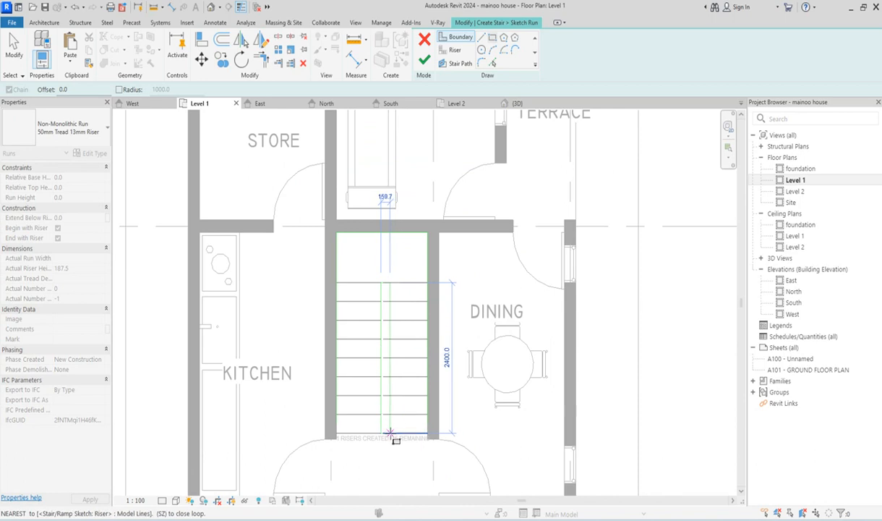
{"action": "scroll", "coordinate": [390, 434], "scroll_direction": "up", "scroll_amount": 5}
{"action": "left_click", "coordinate": [373, 427]}
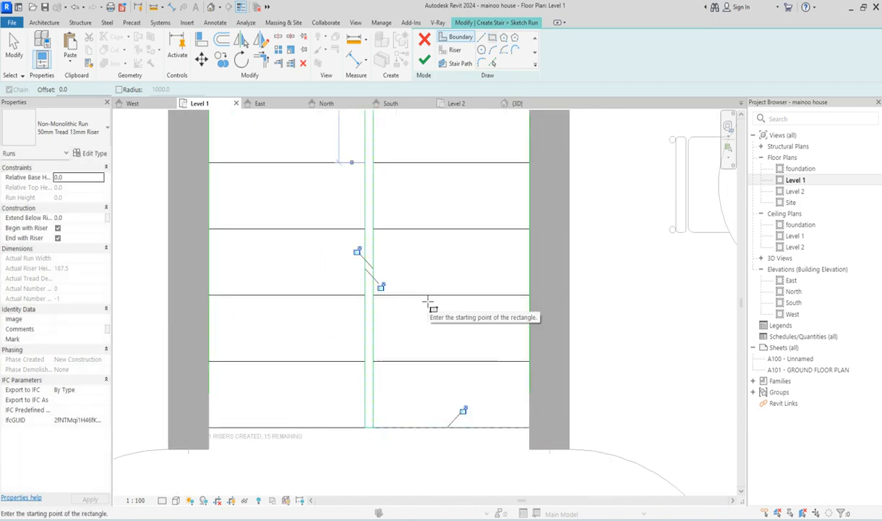
{"action": "scroll", "coordinate": [285, 451], "scroll_direction": "up", "scroll_amount": 3}
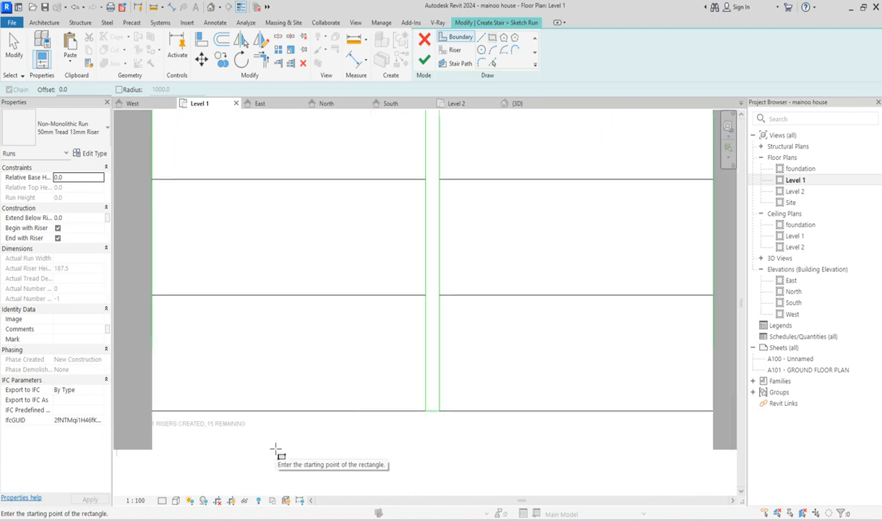
{"action": "key", "text": "Escape"}
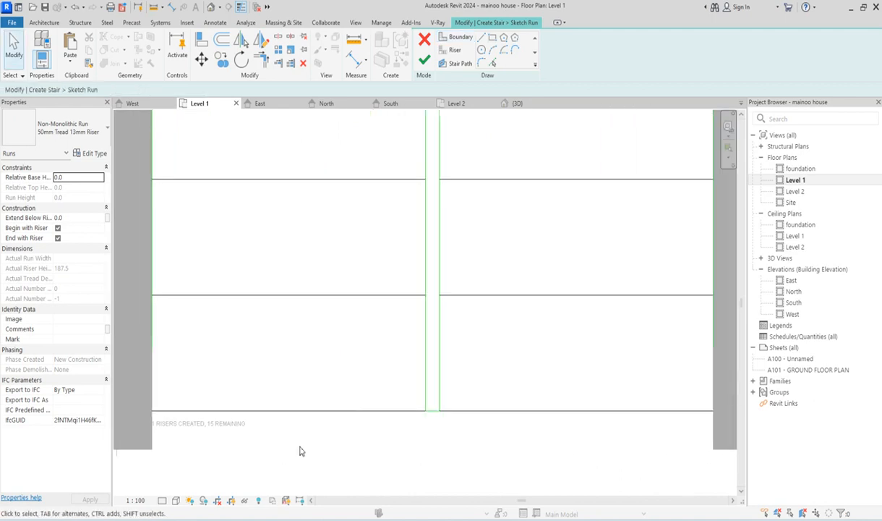
Delete the short boundary line that closes the lower end of the gap between the two flights
{"action": "left_click", "coordinate": [427, 412]}
{"action": "left_click", "coordinate": [402, 445]}
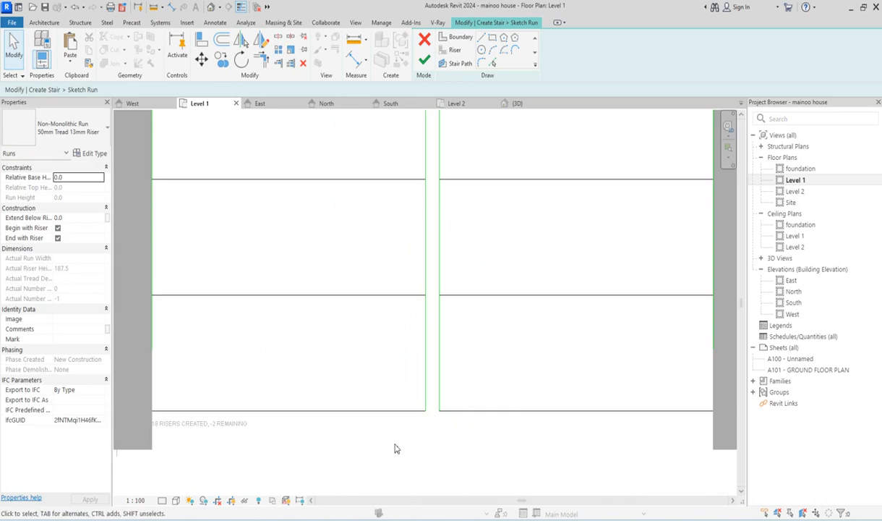
{"action": "scroll", "coordinate": [158, 436], "scroll_direction": "down", "scroll_amount": 3}
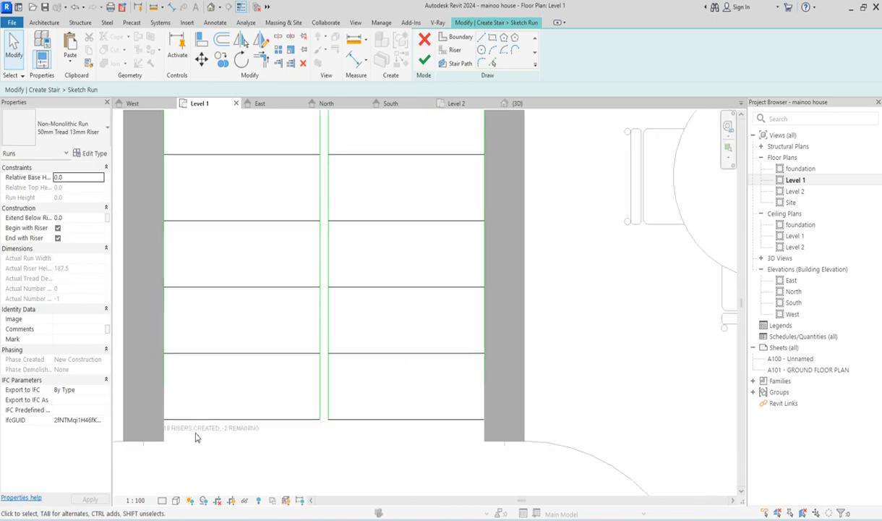
{"action": "scroll", "coordinate": [349, 420], "scroll_direction": "down", "scroll_amount": 1}
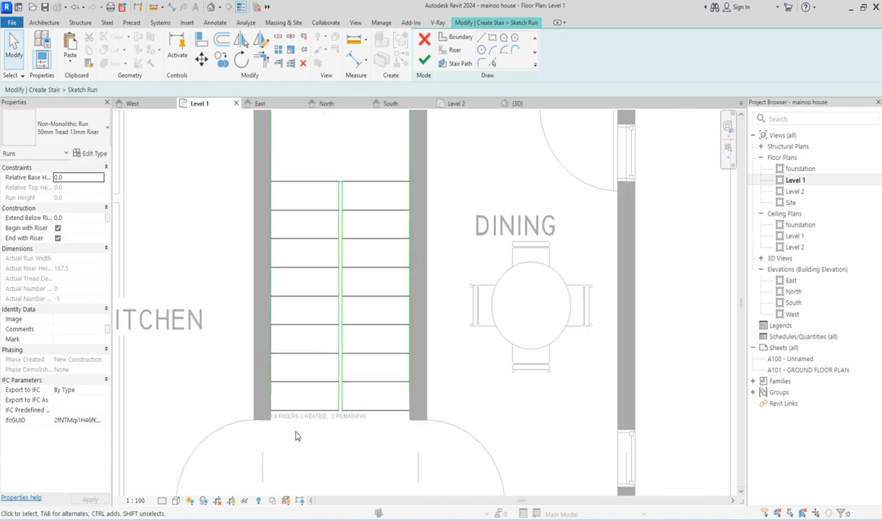
{"action": "scroll", "coordinate": [291, 434], "scroll_direction": "up", "scroll_amount": 3}
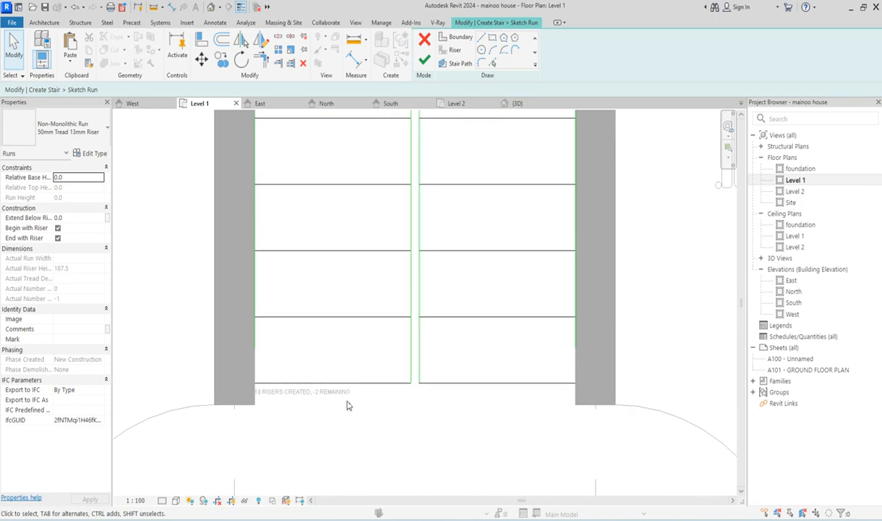
{"action": "scroll", "coordinate": [308, 414], "scroll_direction": "down", "scroll_amount": 3}
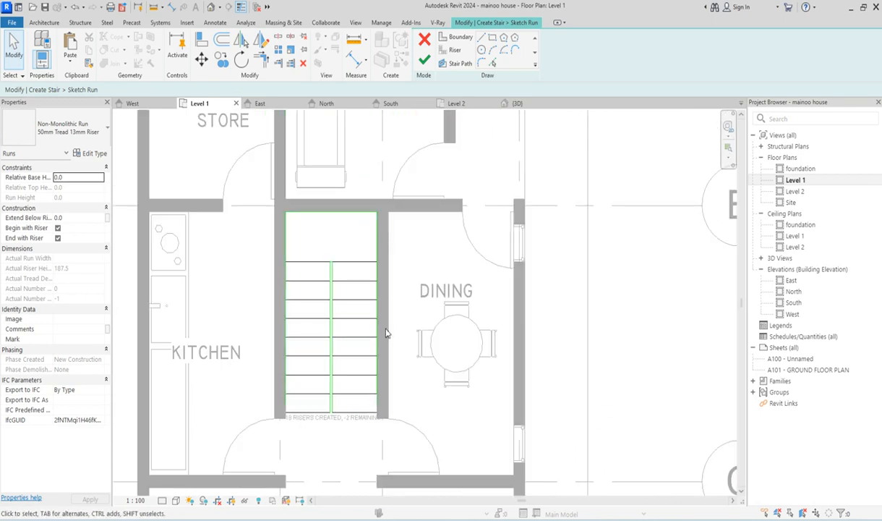
{"action": "scroll", "coordinate": [377, 337], "scroll_direction": "down", "scroll_amount": 2}
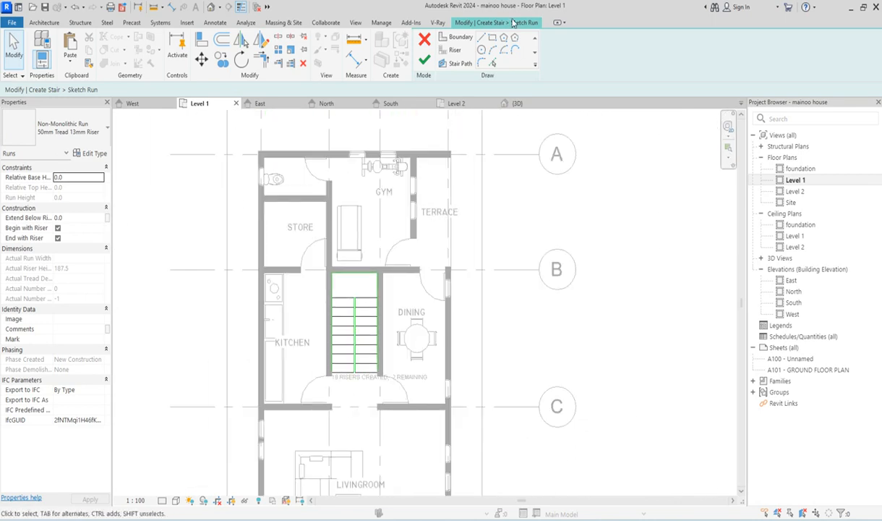
Sketch the stair path from the lowest kitchen-side riser's midpoint 2800 mm up, 800 mm across the landing and down to the lowest dining-side riser
{"action": "left_click", "coordinate": [458, 63]}
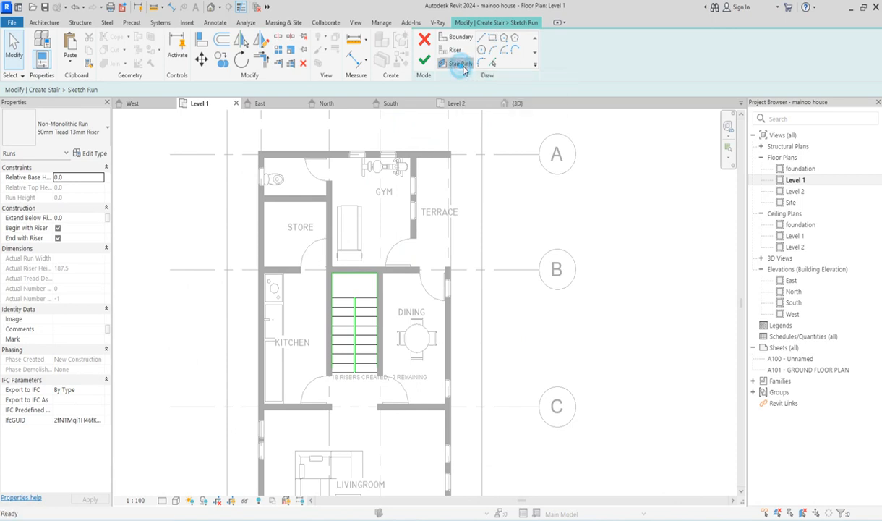
{"action": "scroll", "coordinate": [347, 394], "scroll_direction": "up", "scroll_amount": 2}
{"action": "scroll", "coordinate": [347, 395], "scroll_direction": "up", "scroll_amount": 1}
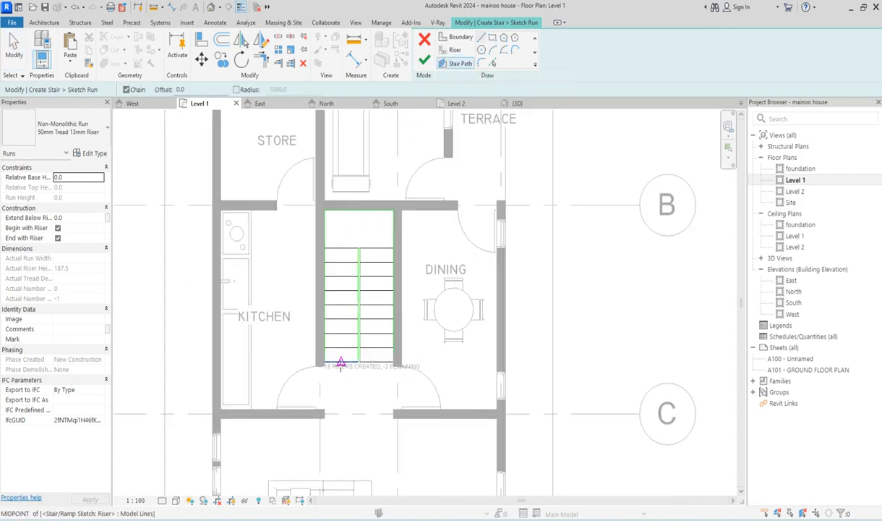
{"action": "left_click", "coordinate": [341, 363]}
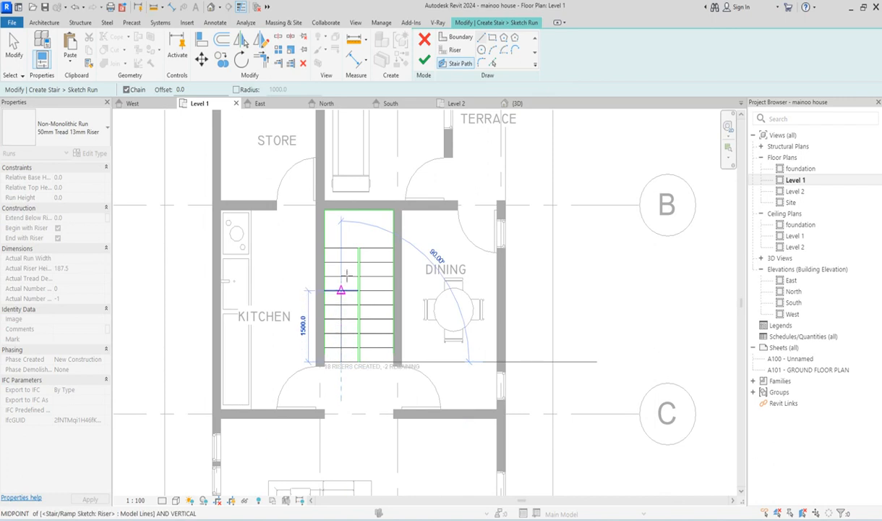
{"action": "scroll", "coordinate": [341, 233], "scroll_direction": "up", "scroll_amount": 2}
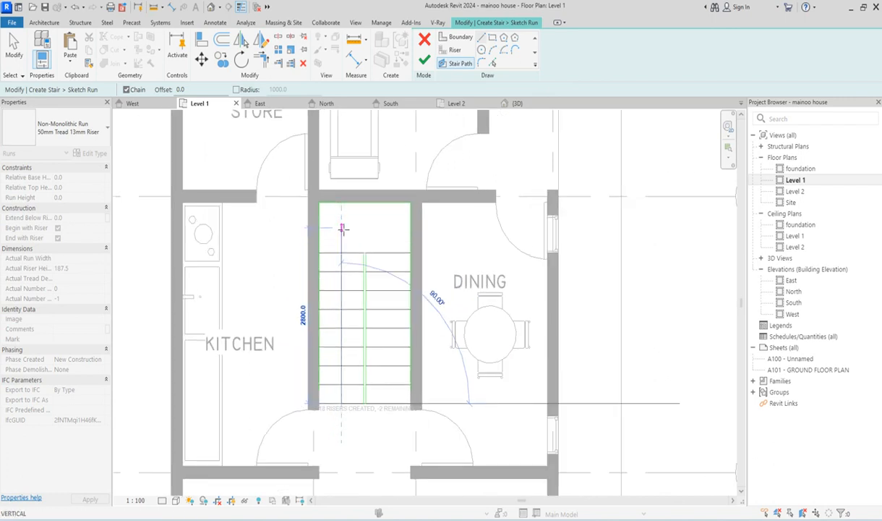
{"action": "left_click", "coordinate": [342, 229]}
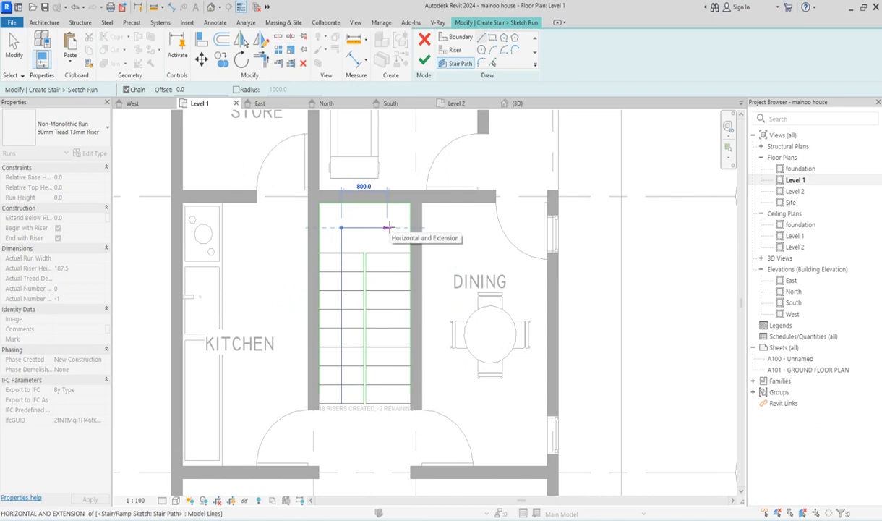
{"action": "left_click", "coordinate": [387, 228]}
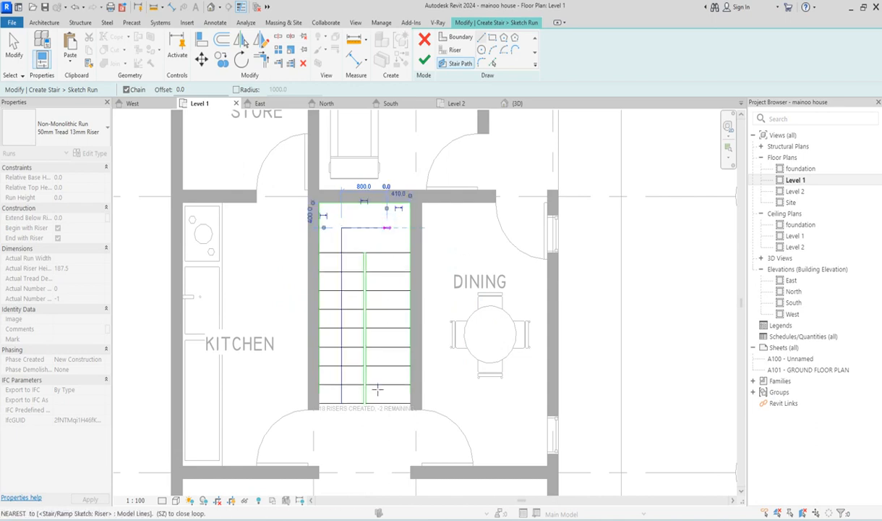
{"action": "left_click", "coordinate": [387, 402]}
{"action": "key", "text": "Escape"}
{"action": "right_click", "coordinate": [528, 290]}
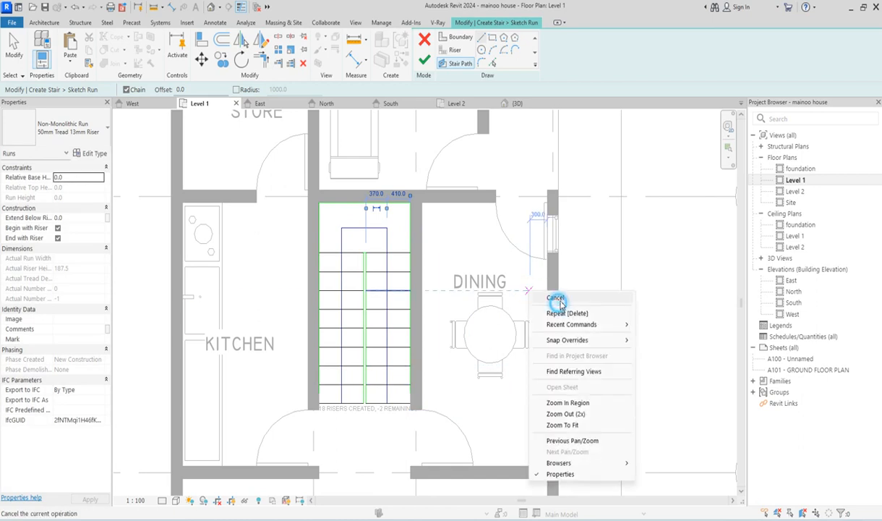
{"action": "left_click", "coordinate": [555, 298]}
{"action": "scroll", "coordinate": [437, 282], "scroll_direction": "down", "scroll_amount": 3}
{"action": "right_click", "coordinate": [456, 257]}
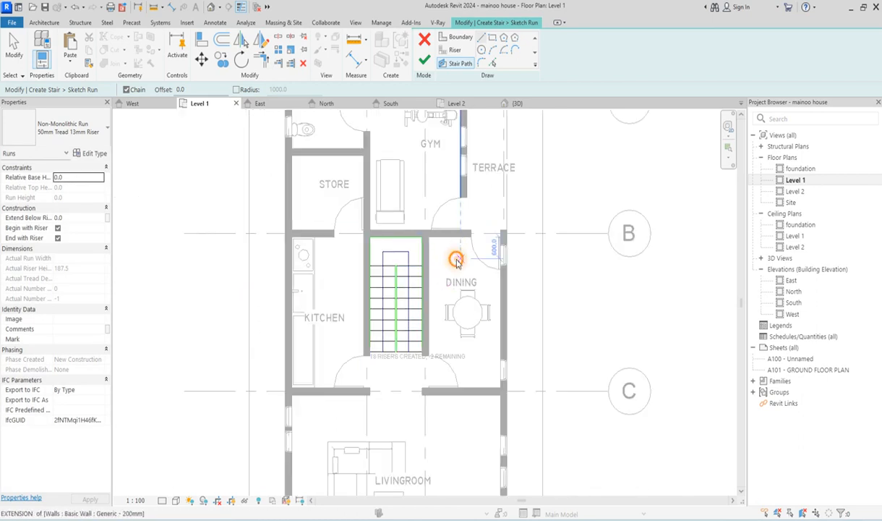
{"action": "left_click", "coordinate": [483, 267]}
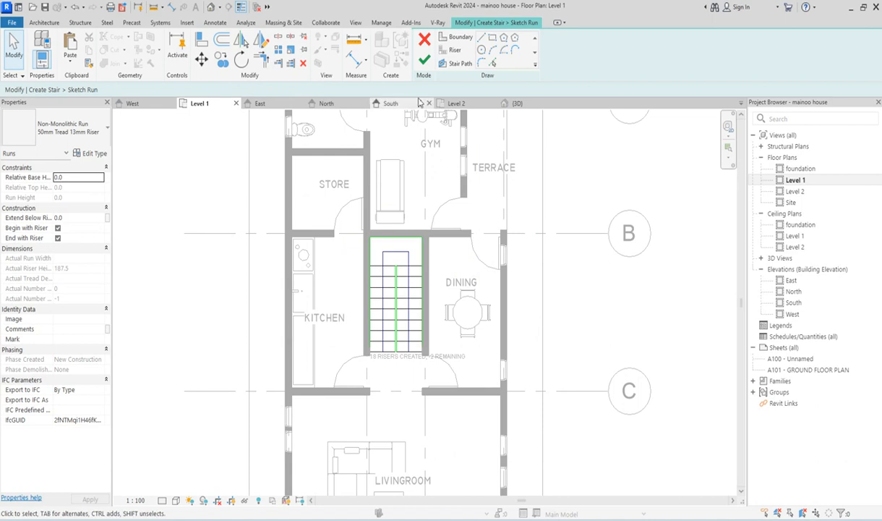
Try to finish the run sketch, keep sketching, and inspect the lower ends of the boundaries
{"action": "left_click", "coordinate": [424, 58]}
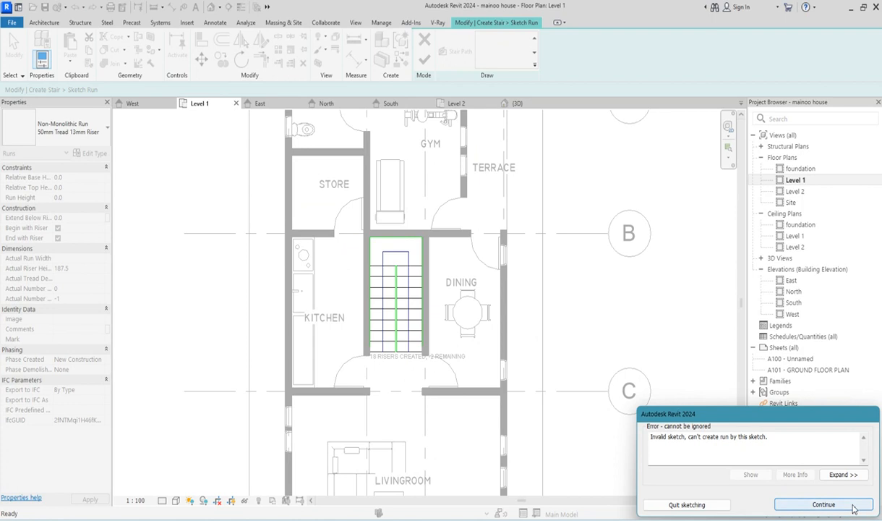
{"action": "left_click", "coordinate": [824, 505]}
{"action": "scroll", "coordinate": [401, 369], "scroll_direction": "up", "scroll_amount": 5}
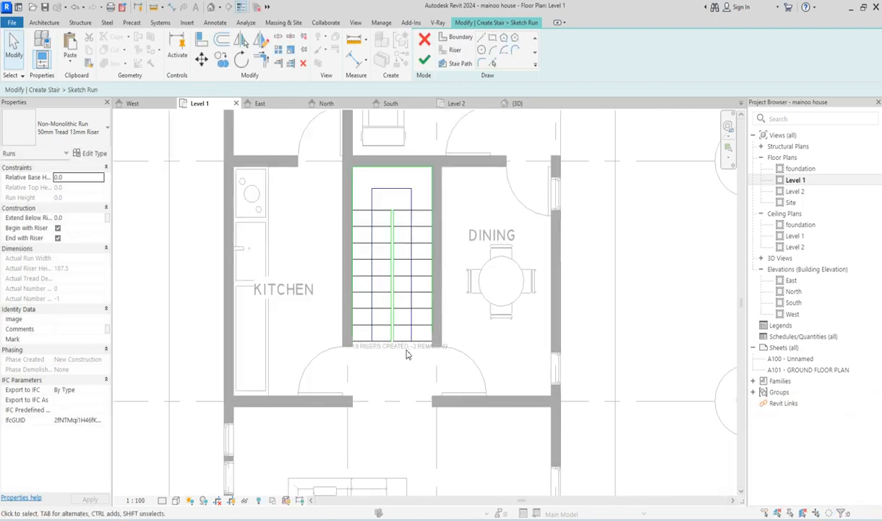
{"action": "scroll", "coordinate": [420, 331], "scroll_direction": "down", "scroll_amount": 2}
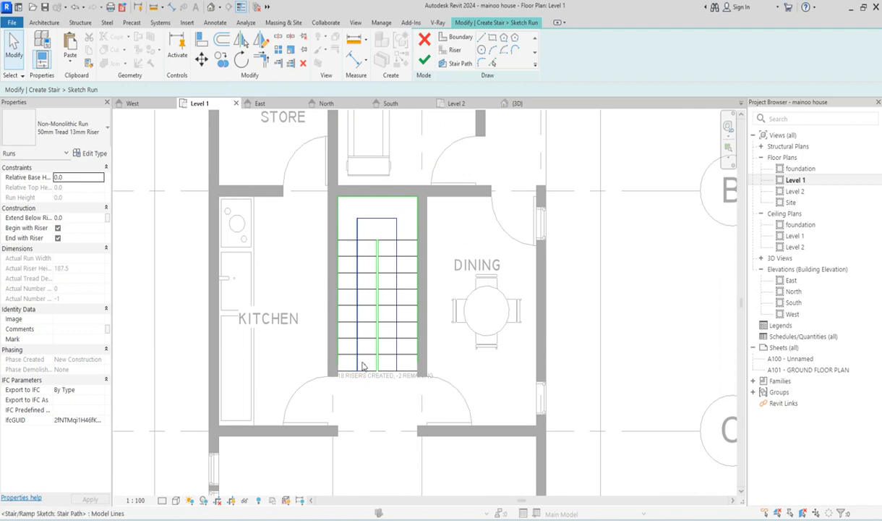
{"action": "scroll", "coordinate": [351, 388], "scroll_direction": "up", "scroll_amount": 2}
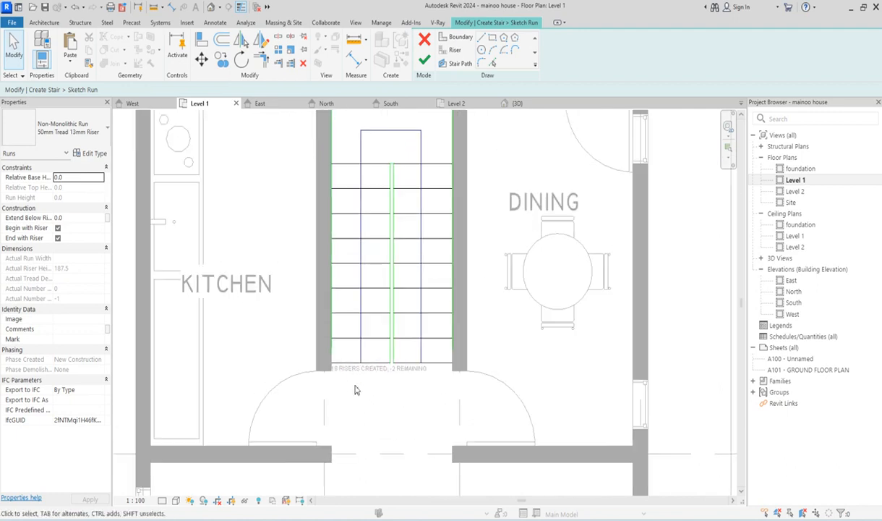
{"action": "scroll", "coordinate": [456, 376], "scroll_direction": "up", "scroll_amount": 2}
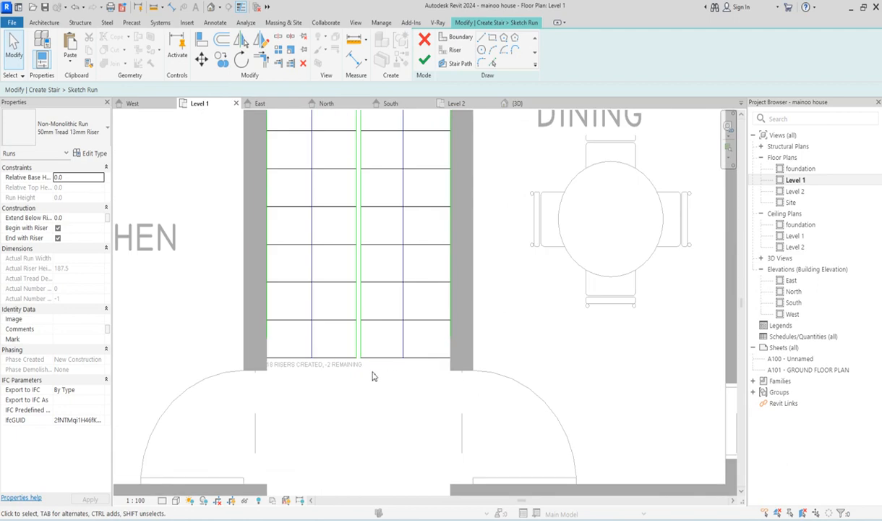
Extend the outer boundary to a corner with the lowest riser using Trim/Extend to Corner
{"action": "left_click", "coordinate": [260, 60]}
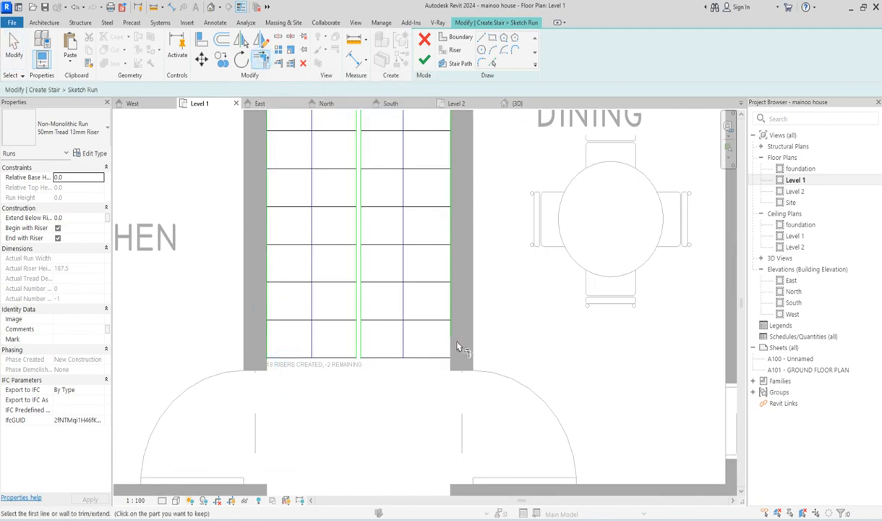
{"action": "left_click", "coordinate": [449, 315]}
{"action": "left_click", "coordinate": [431, 362]}
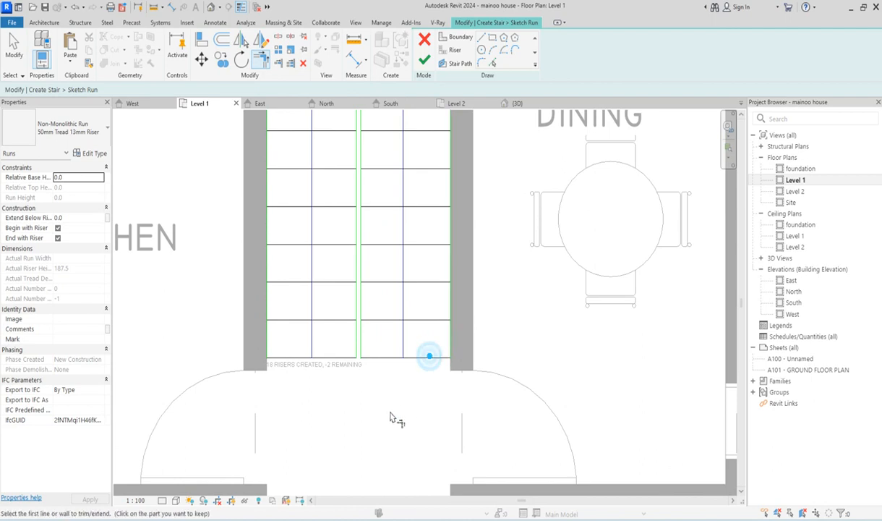
{"action": "scroll", "coordinate": [409, 390], "scroll_direction": "down", "scroll_amount": 3}
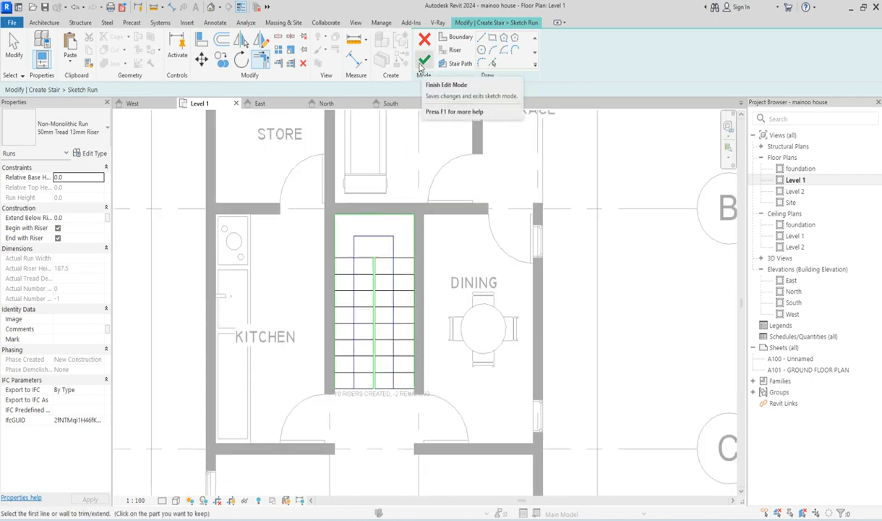
Finish the run sketch and complete the stair on Level 1
{"action": "left_click", "coordinate": [424, 62]}
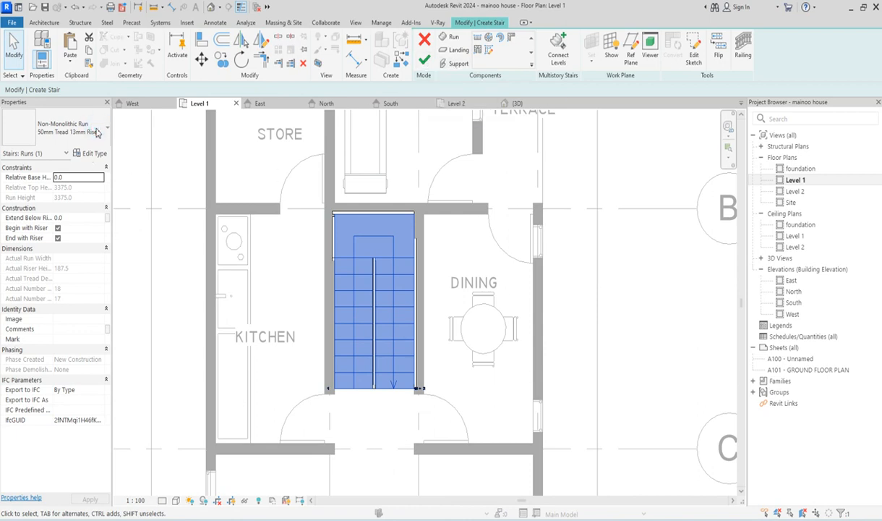
{"action": "left_click", "coordinate": [423, 63]}
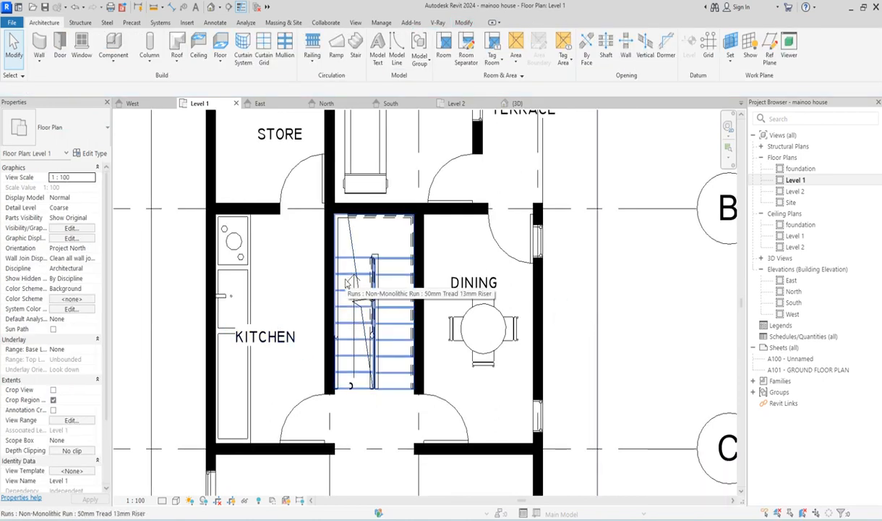
{"action": "scroll", "coordinate": [346, 282], "scroll_direction": "down", "scroll_amount": 3}
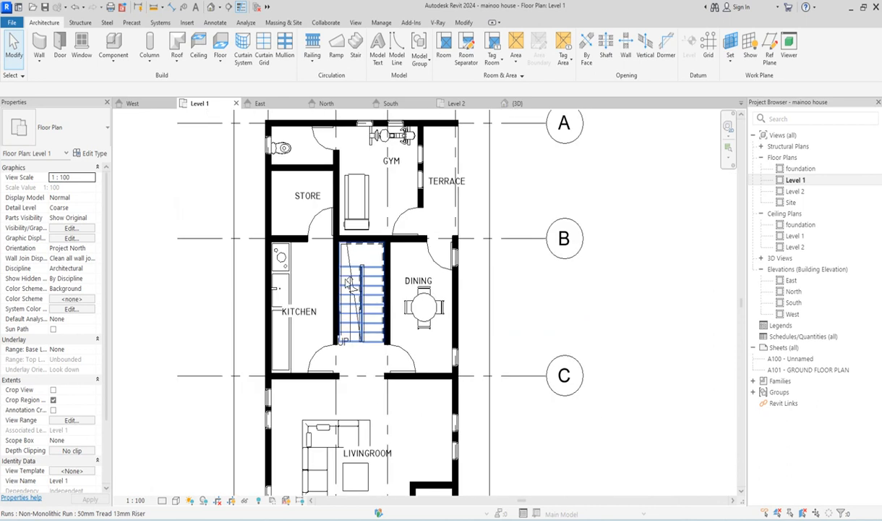
{"action": "scroll", "coordinate": [346, 282], "scroll_direction": "down", "scroll_amount": 3}
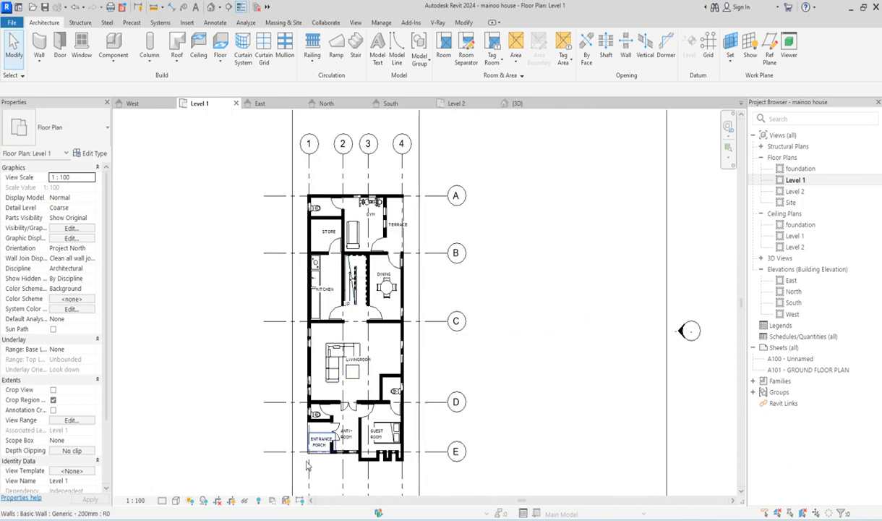
Open the Level 2 floor plan and start editing the boundary of its Generic 150mm floor
{"action": "scroll", "coordinate": [328, 455], "scroll_direction": "up", "scroll_amount": 1}
{"action": "left_click", "coordinate": [792, 192]}
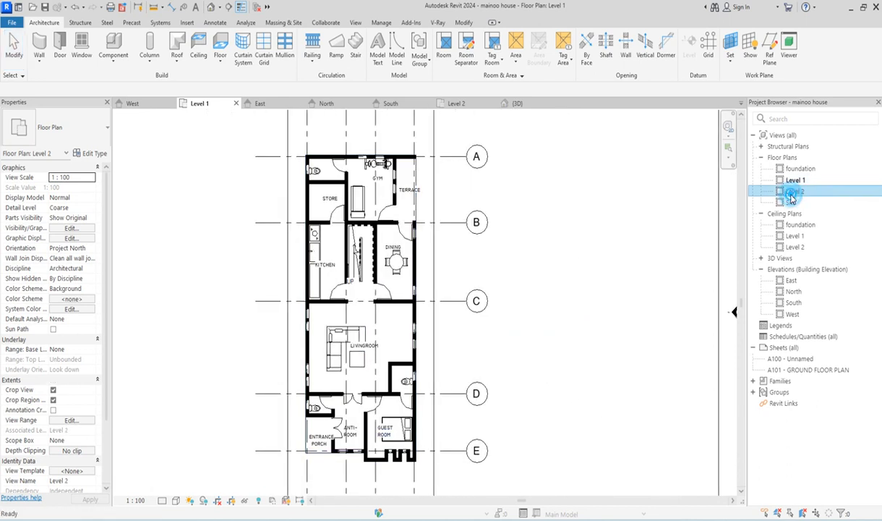
{"action": "double_click", "coordinate": [792, 192]}
{"action": "scroll", "coordinate": [311, 239], "scroll_direction": "down", "scroll_amount": 1}
{"action": "scroll", "coordinate": [311, 238], "scroll_direction": "down", "scroll_amount": 1}
{"action": "left_click", "coordinate": [278, 384]}
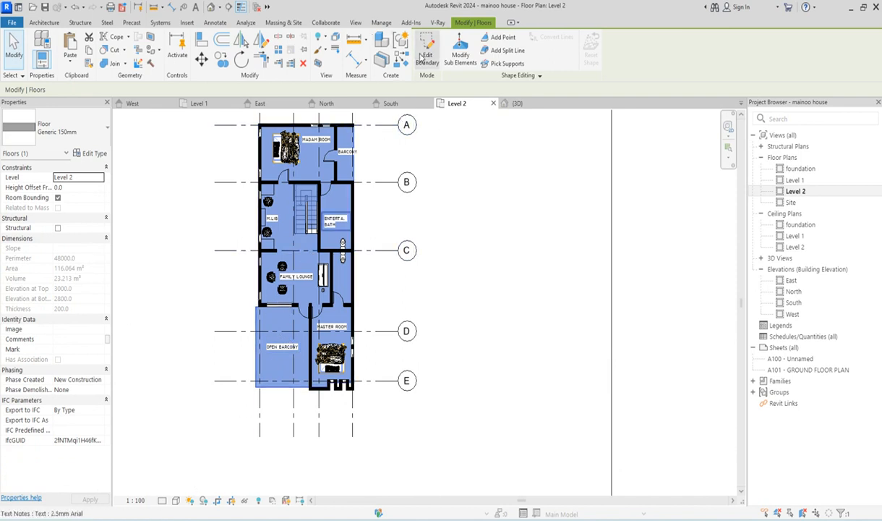
{"action": "left_click", "coordinate": [422, 56]}
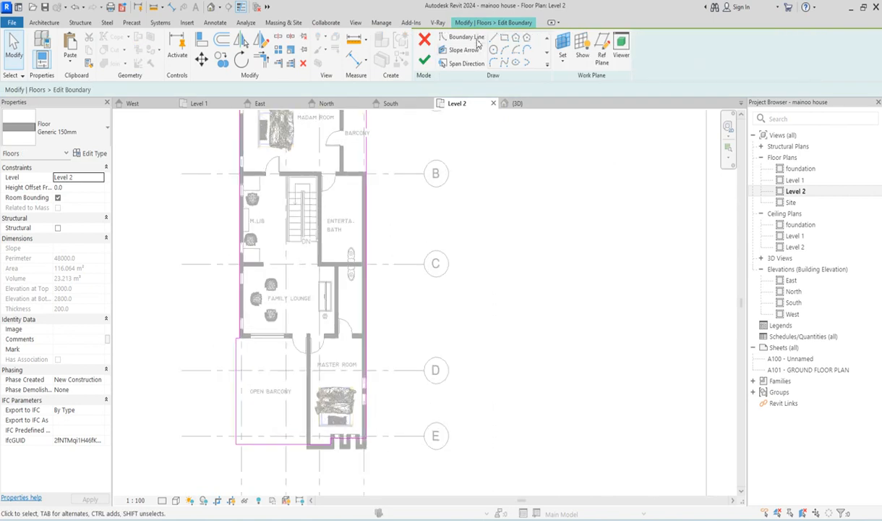
Cut a rectangular stair opening about 1650 by 3200 mm around the stair in the Level 2 floor boundary and finish the edit
{"action": "left_click", "coordinate": [505, 38]}
{"action": "scroll", "coordinate": [320, 170], "scroll_direction": "up", "scroll_amount": 5}
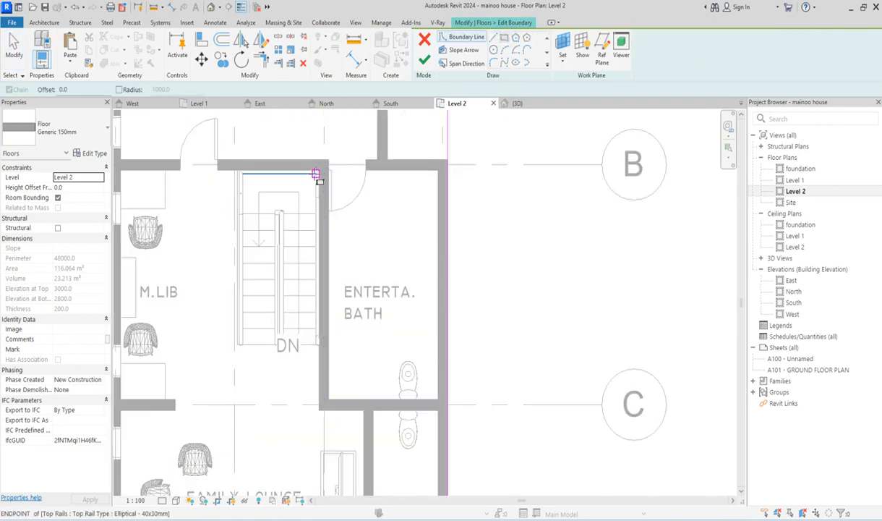
{"action": "left_click", "coordinate": [321, 169]}
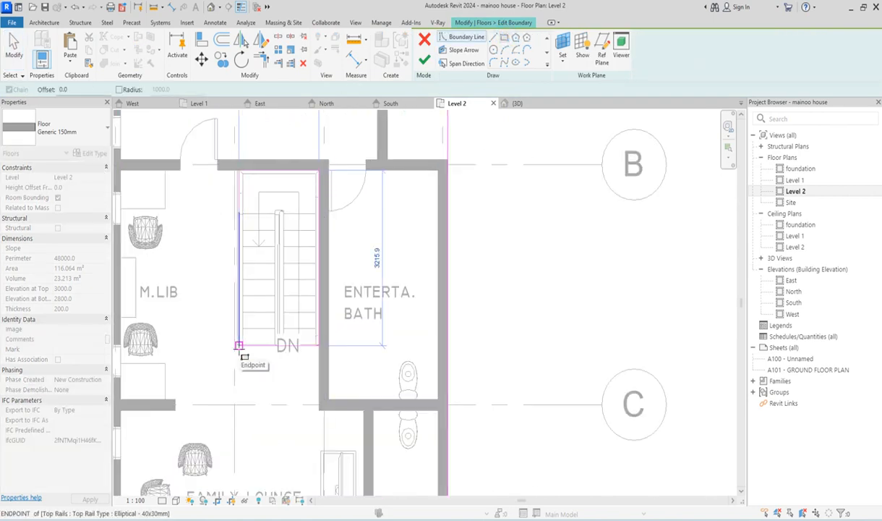
{"action": "scroll", "coordinate": [241, 345], "scroll_direction": "up", "scroll_amount": 3}
{"action": "scroll", "coordinate": [239, 346], "scroll_direction": "up", "scroll_amount": 2}
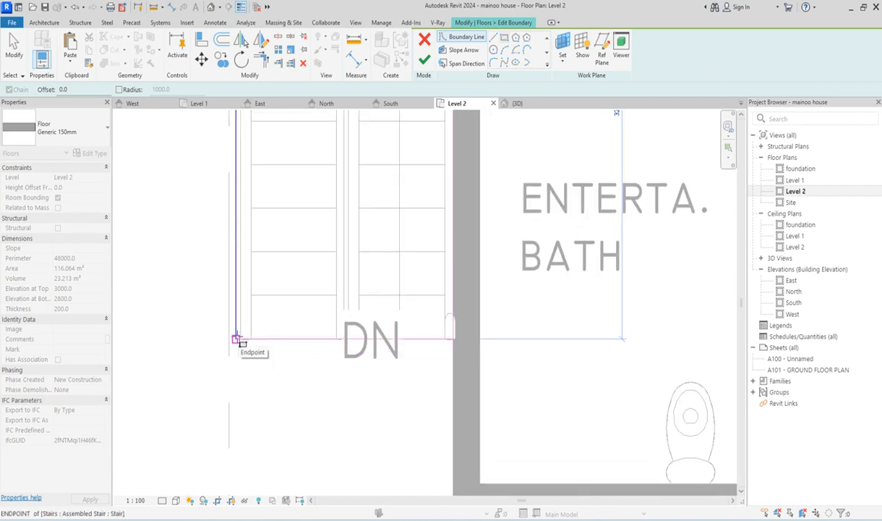
{"action": "left_click", "coordinate": [241, 340]}
{"action": "scroll", "coordinate": [254, 393], "scroll_direction": "down", "scroll_amount": 3}
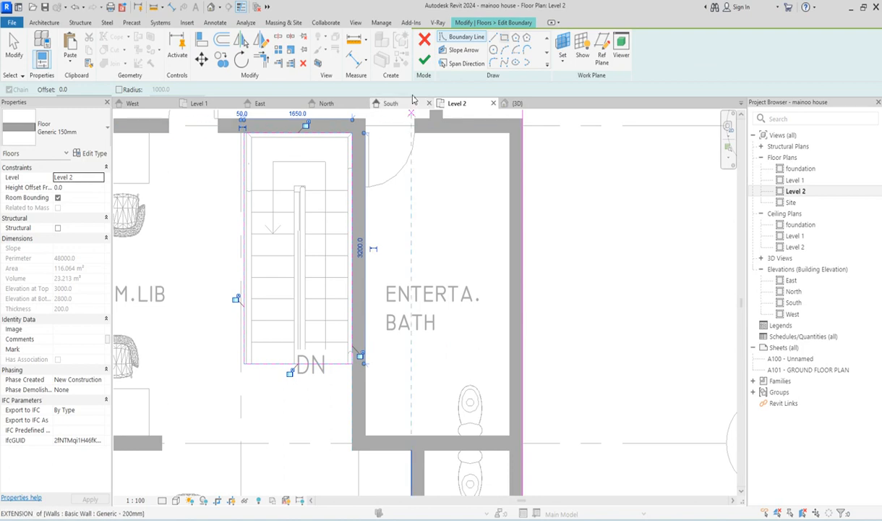
{"action": "left_click", "coordinate": [424, 60]}
{"action": "scroll", "coordinate": [381, 322], "scroll_direction": "down", "scroll_amount": 3}
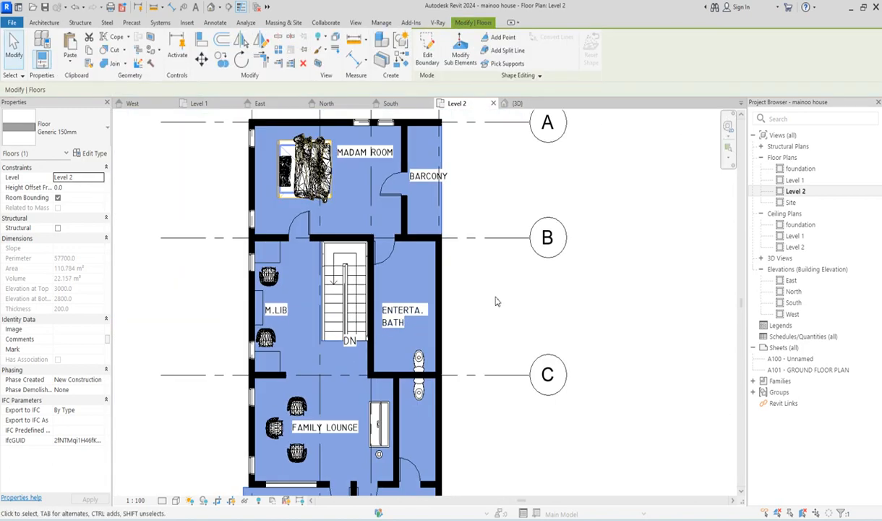
Open the Level 1 floor plan and examine the stair between kitchen and dining
{"action": "left_click", "coordinate": [487, 315]}
{"action": "double_click", "coordinate": [793, 180]}
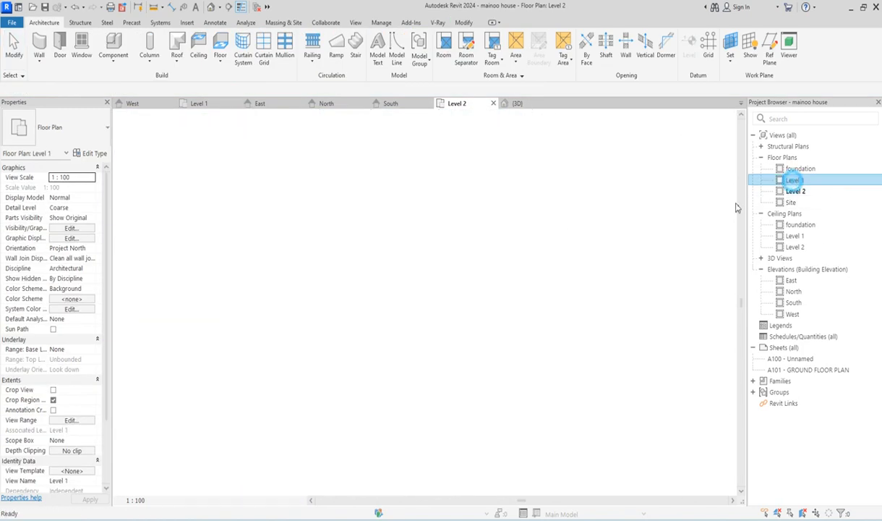
{"action": "scroll", "coordinate": [329, 287], "scroll_direction": "up", "scroll_amount": 5}
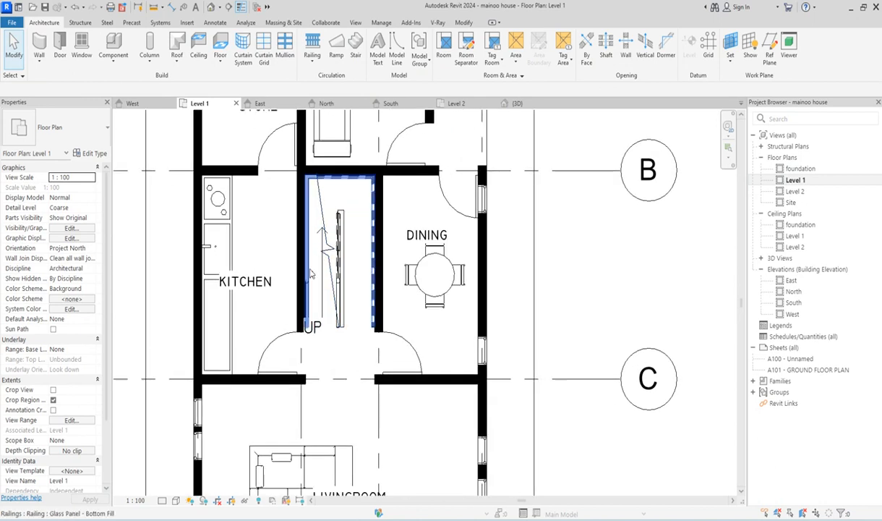
{"action": "left_click", "coordinate": [351, 260]}
{"action": "scroll", "coordinate": [350, 260], "scroll_direction": "down", "scroll_amount": 2}
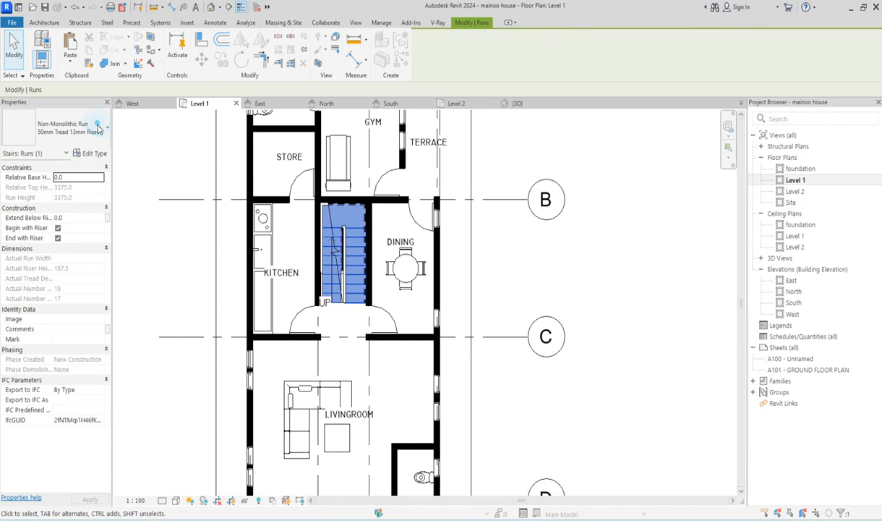
{"action": "left_click", "coordinate": [167, 171]}
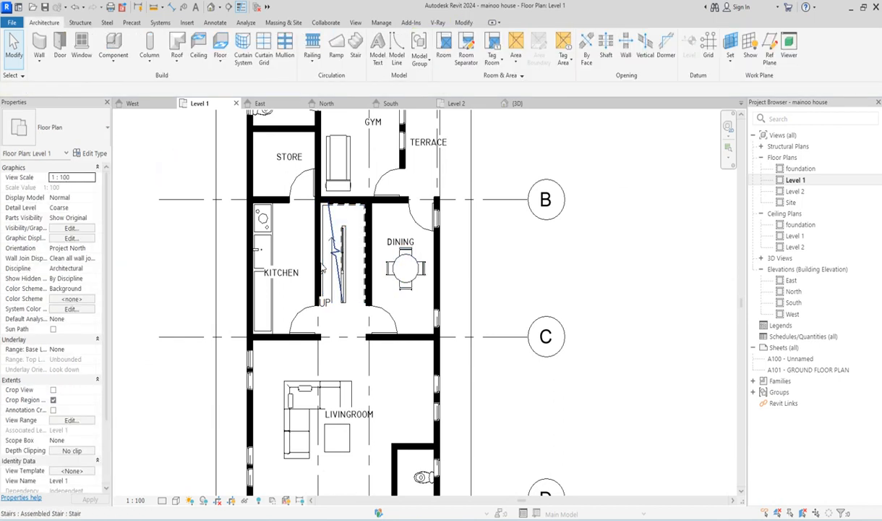
{"action": "scroll", "coordinate": [330, 309], "scroll_direction": "up", "scroll_amount": 2}
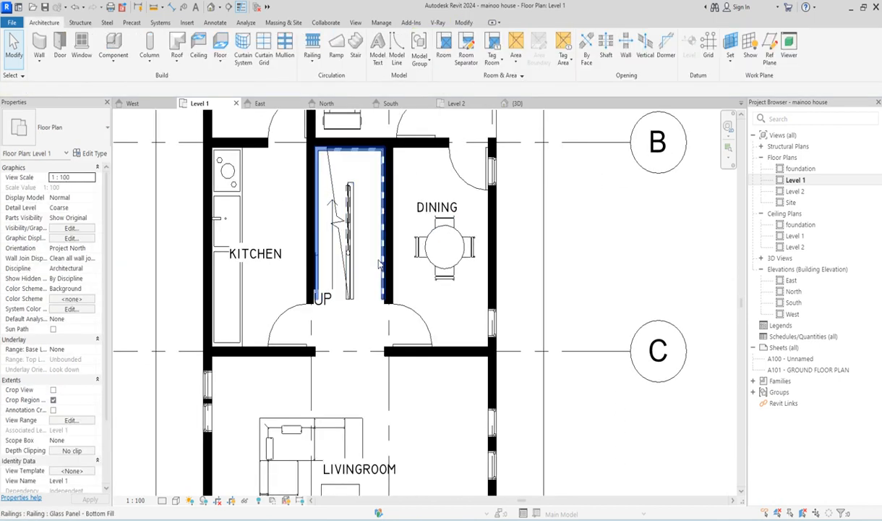
{"action": "left_click", "coordinate": [373, 269]}
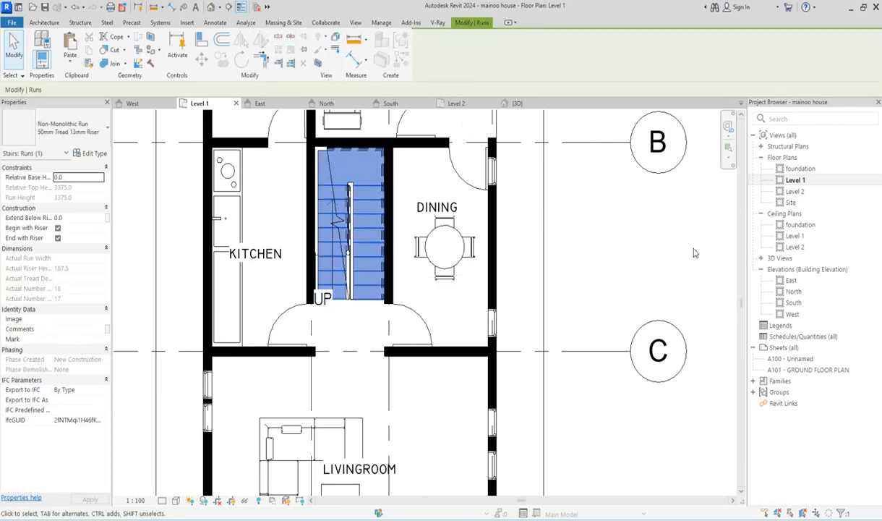
In the Level 2 floor plan, reverse the stair's up direction and change its type to Cast-In-Place Monolithic Stair
{"action": "double_click", "coordinate": [756, 190]}
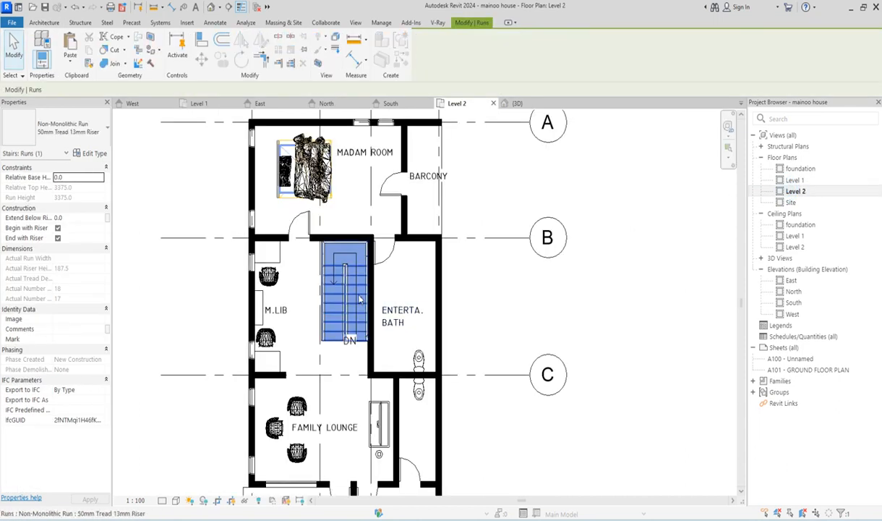
{"action": "left_click", "coordinate": [557, 262]}
{"action": "left_click", "coordinate": [362, 295]}
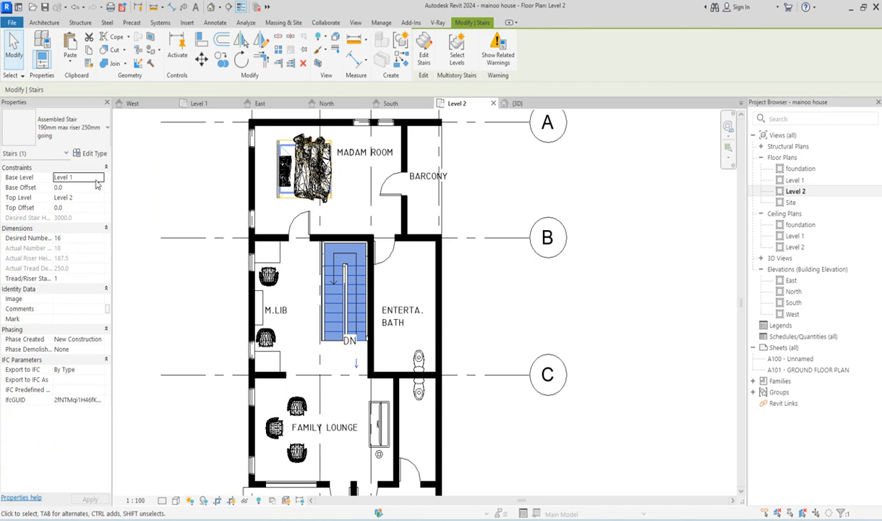
{"action": "left_click", "coordinate": [356, 367]}
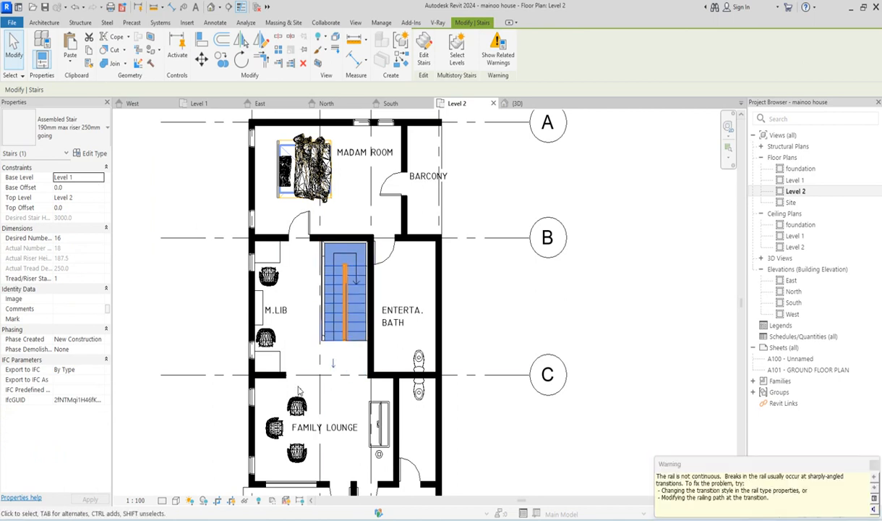
{"action": "left_click", "coordinate": [108, 130]}
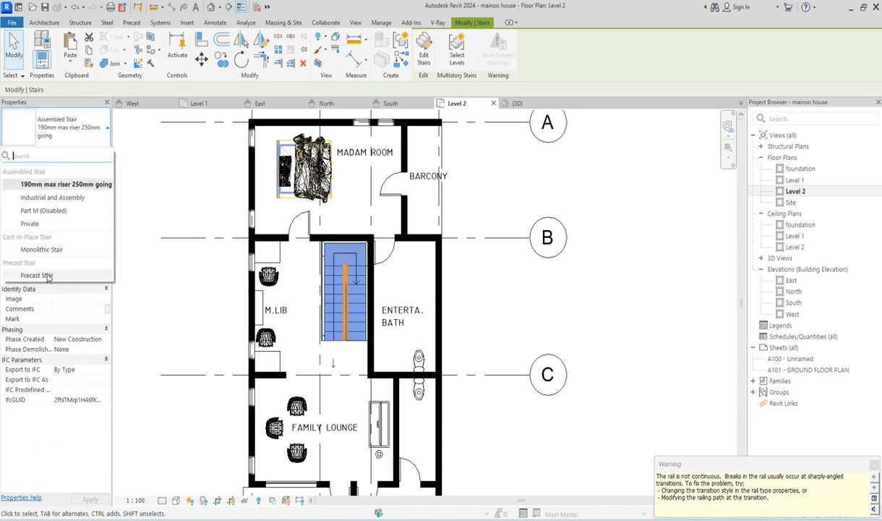
{"action": "left_click", "coordinate": [47, 248]}
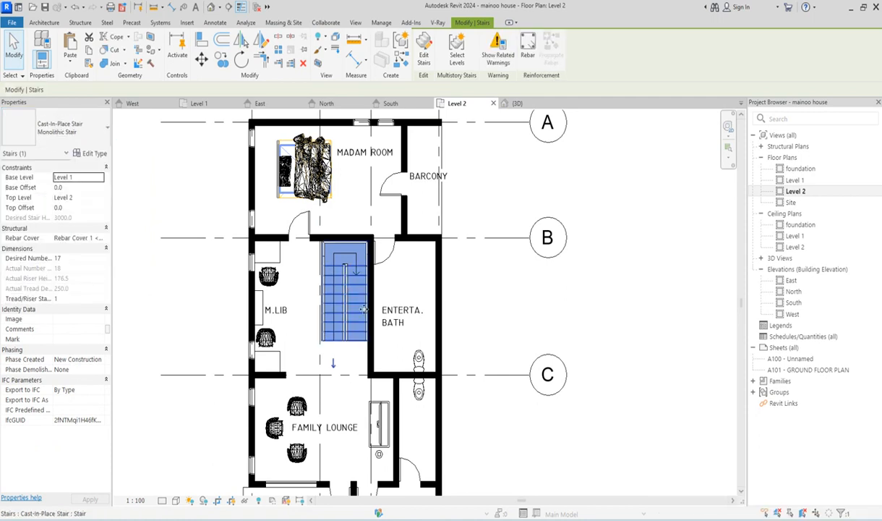
In the Level 1 floor plan, flip the stair's direction so it starts climbing on the kitchen side
{"action": "double_click", "coordinate": [794, 180]}
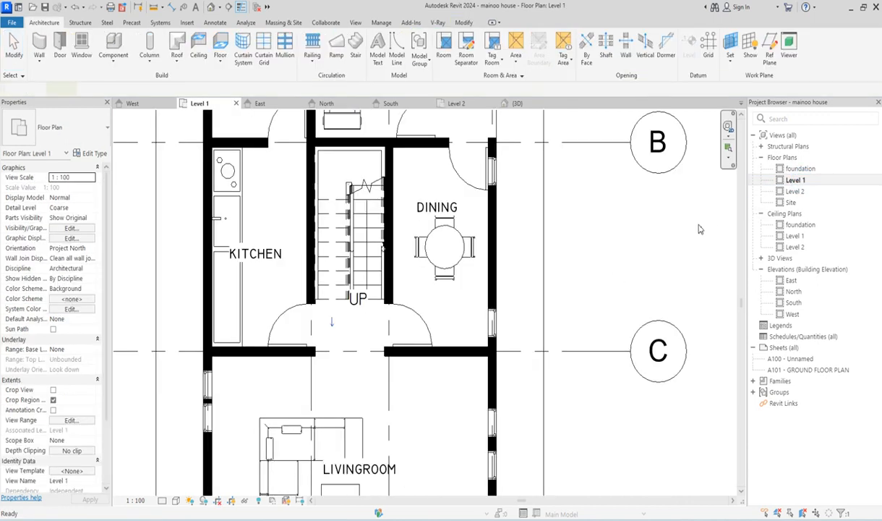
{"action": "left_click", "coordinate": [360, 289]}
{"action": "scroll", "coordinate": [327, 343], "scroll_direction": "down", "scroll_amount": 4}
{"action": "left_click", "coordinate": [556, 259]}
{"action": "scroll", "coordinate": [337, 322], "scroll_direction": "up", "scroll_amount": 8}
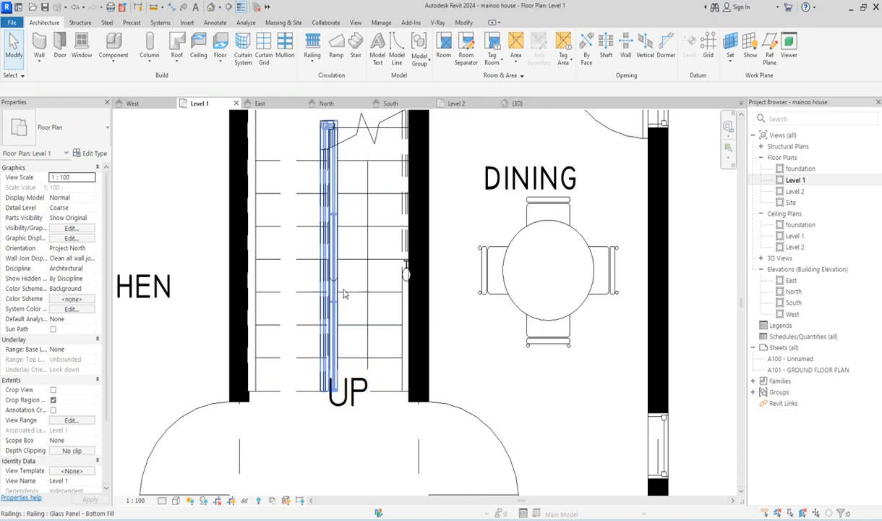
{"action": "scroll", "coordinate": [361, 325], "scroll_direction": "down", "scroll_amount": 2}
{"action": "left_click", "coordinate": [364, 320]}
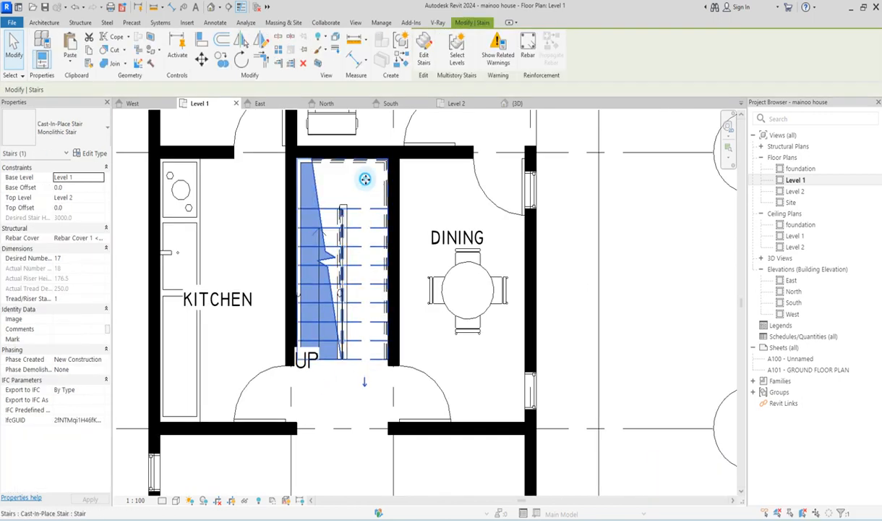
{"action": "left_click", "coordinate": [555, 197]}
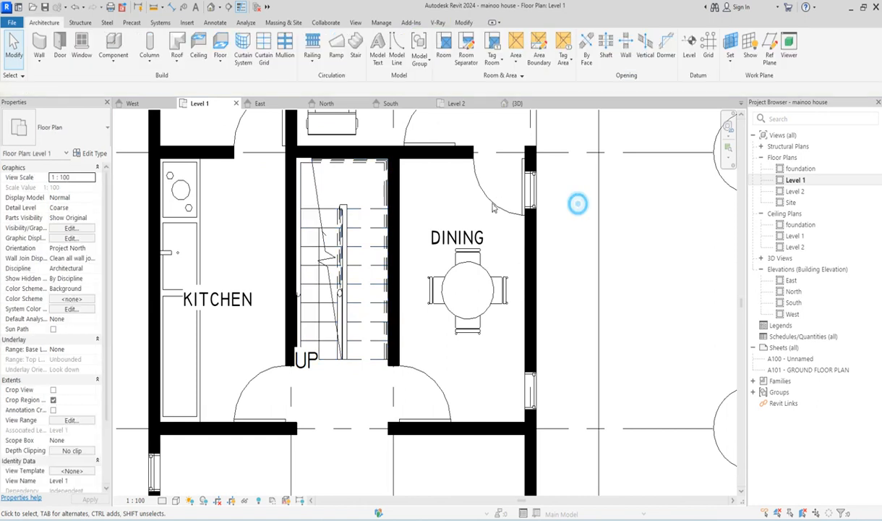
Delete the outer Glass Panel - Bottom Fill railing that runs along the walls around the stair
{"action": "left_click", "coordinate": [367, 169]}
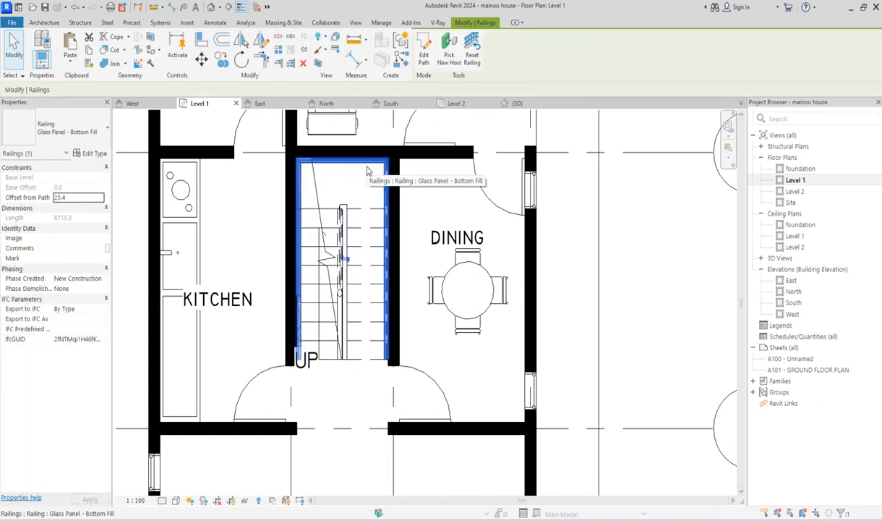
{"action": "key", "text": "Escape"}
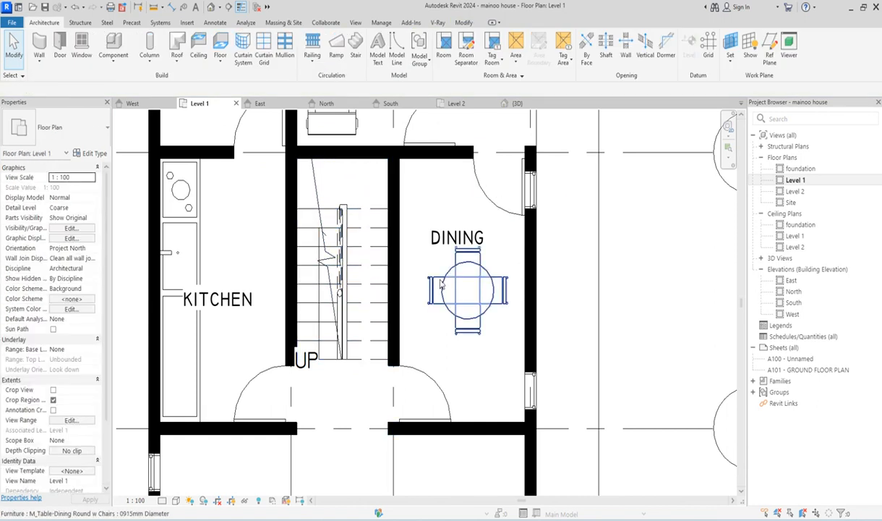
{"action": "scroll", "coordinate": [426, 296], "scroll_direction": "down", "scroll_amount": 7}
{"action": "scroll", "coordinate": [380, 342], "scroll_direction": "up", "scroll_amount": 2}
{"action": "scroll", "coordinate": [380, 342], "scroll_direction": "up", "scroll_amount": 5}
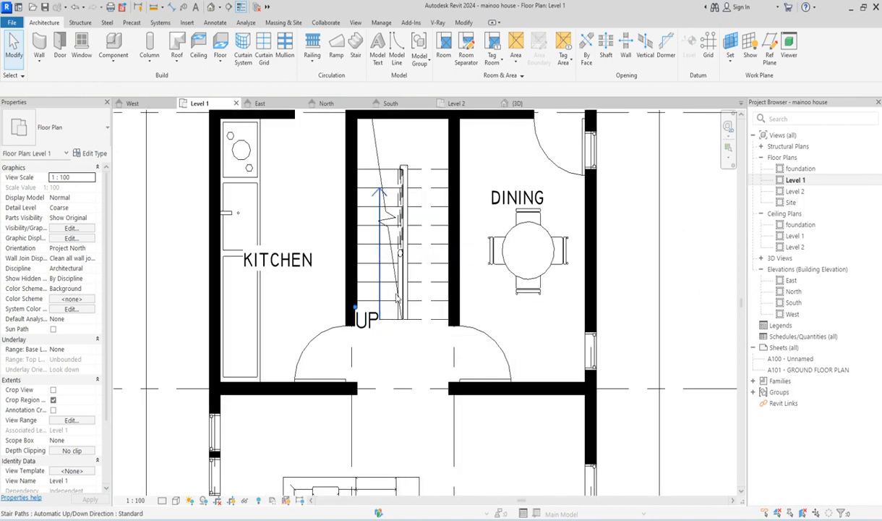
{"action": "scroll", "coordinate": [504, 293], "scroll_direction": "down", "scroll_amount": 4}
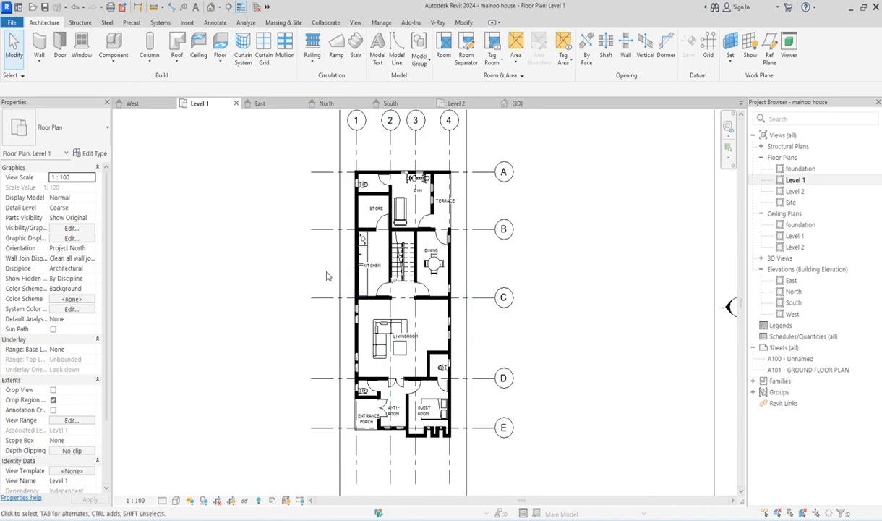
Create a vertical building section through the stair between grids 2 and 3, from above grid A to below grid E
{"action": "scroll", "coordinate": [390, 241], "scroll_direction": "up", "scroll_amount": 3}
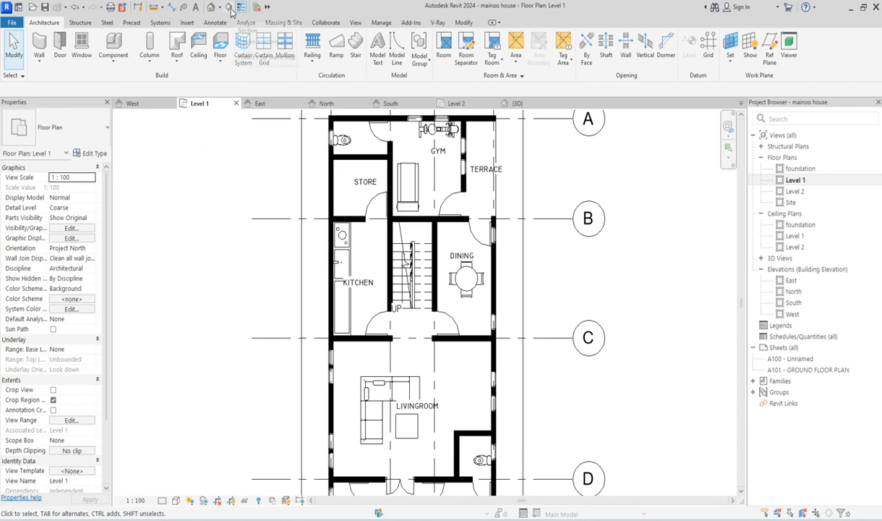
{"action": "left_click", "coordinate": [229, 7]}
{"action": "scroll", "coordinate": [395, 180], "scroll_direction": "down", "scroll_amount": 3}
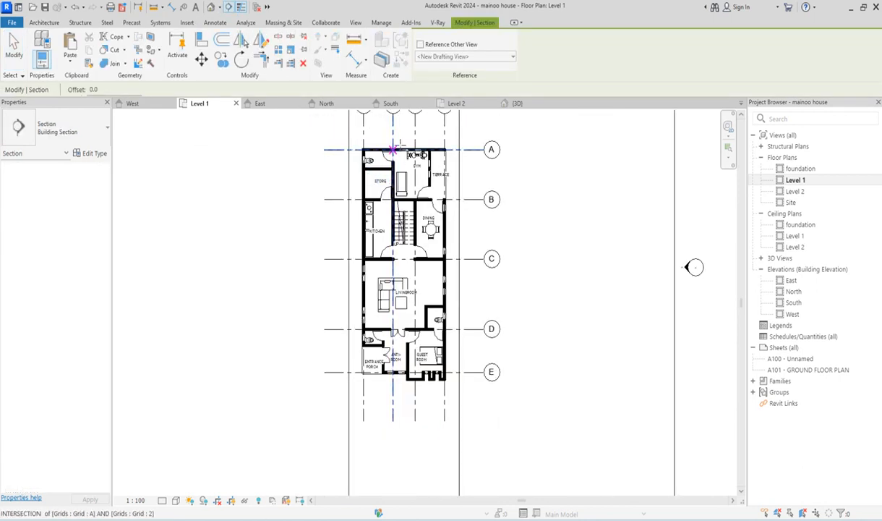
{"action": "left_click", "coordinate": [406, 124]}
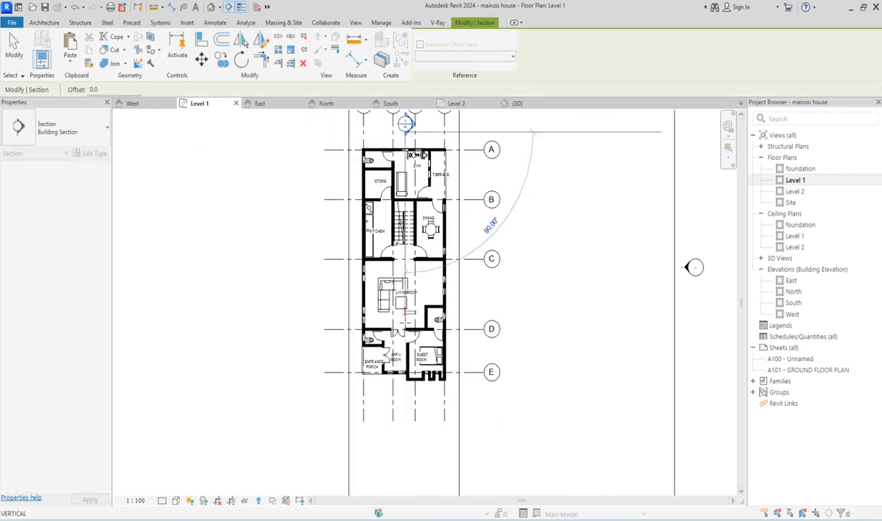
{"action": "left_click", "coordinate": [405, 392]}
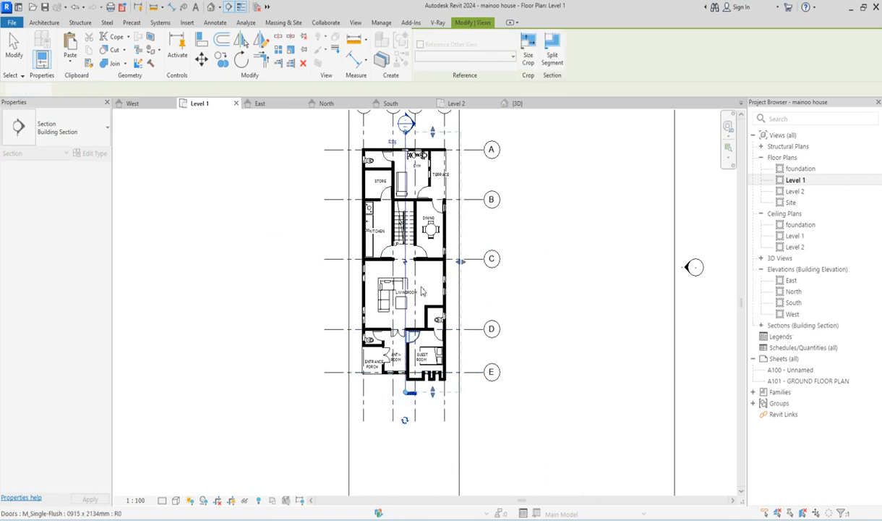
{"action": "scroll", "coordinate": [436, 233], "scroll_direction": "down", "scroll_amount": 3}
{"action": "scroll", "coordinate": [420, 185], "scroll_direction": "up", "scroll_amount": 3}
{"action": "scroll", "coordinate": [417, 177], "scroll_direction": "up", "scroll_amount": 3}
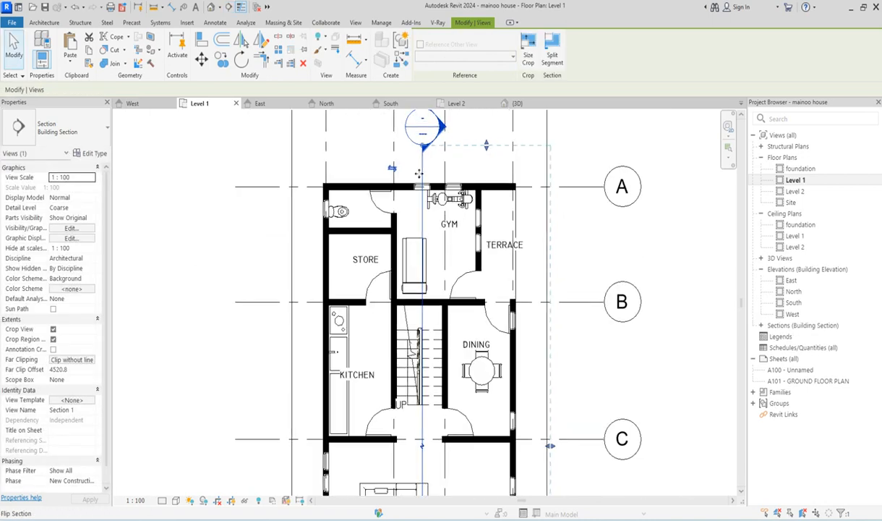
Shorten the section line to start just above grid B and limit its view extents to the stair bay between grids B and C
{"action": "right_click", "coordinate": [425, 169]}
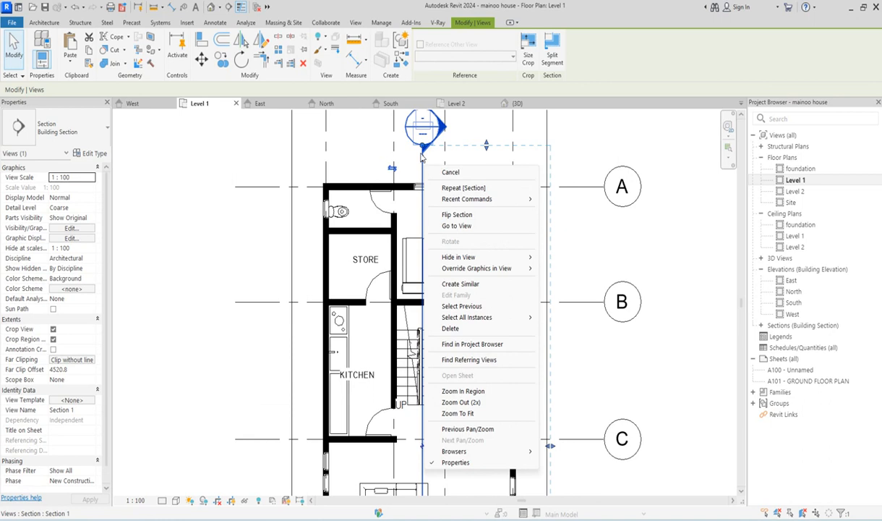
{"action": "left_click", "coordinate": [399, 146]}
{"action": "left_click_drag", "start_coordinate": [423, 146], "coordinate": [423, 289]}
{"action": "left_click_drag", "start_coordinate": [488, 144], "coordinate": [491, 284]}
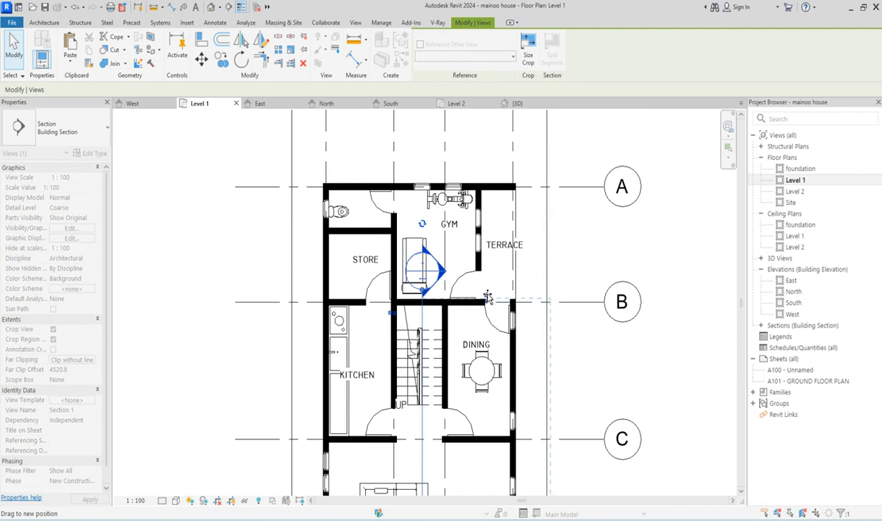
{"action": "scroll", "coordinate": [437, 275], "scroll_direction": "down", "scroll_amount": 6}
{"action": "left_click_drag", "start_coordinate": [447, 420], "coordinate": [452, 328]}
{"action": "scroll", "coordinate": [430, 352], "scroll_direction": "up", "scroll_amount": 2}
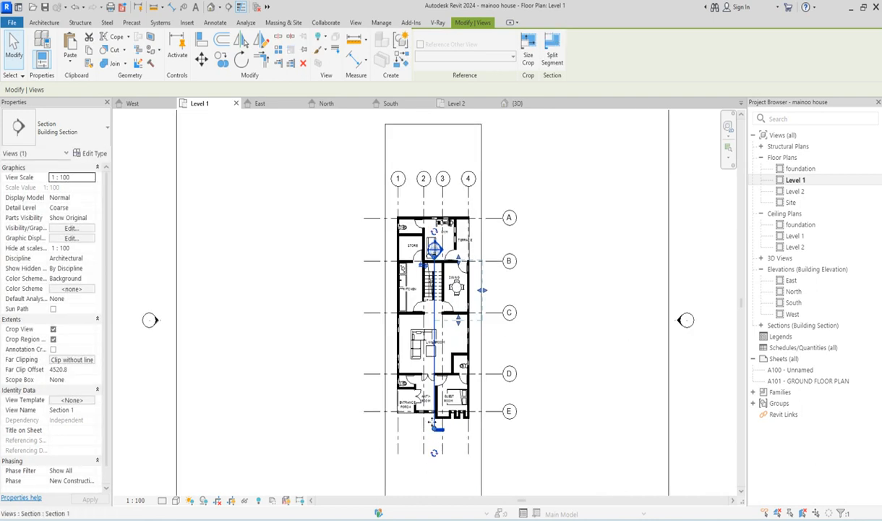
Open the Section 1 view and pull the aligned level heads out clear of the section beyond grid C
{"action": "left_click", "coordinate": [761, 325]}
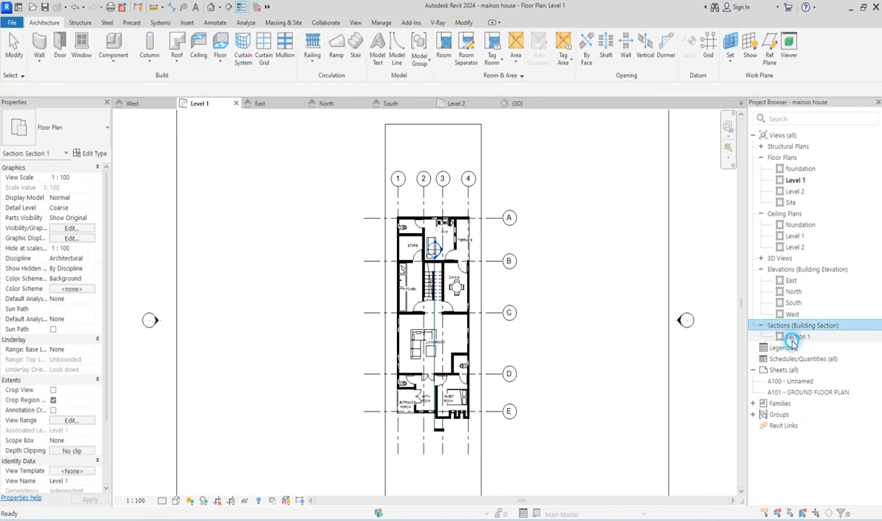
{"action": "double_click", "coordinate": [793, 336]}
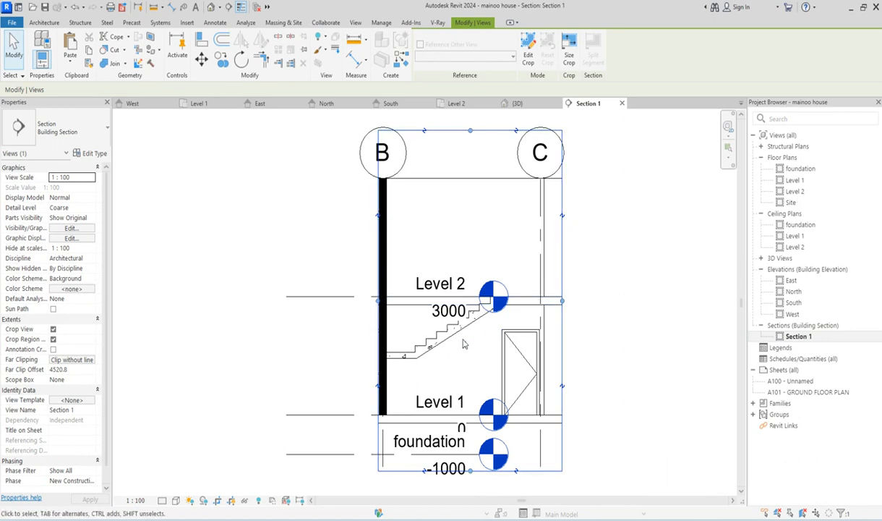
{"action": "scroll", "coordinate": [434, 345], "scroll_direction": "up", "scroll_amount": 3}
{"action": "left_click", "coordinate": [244, 257]}
{"action": "scroll", "coordinate": [245, 256], "scroll_direction": "down", "scroll_amount": 3}
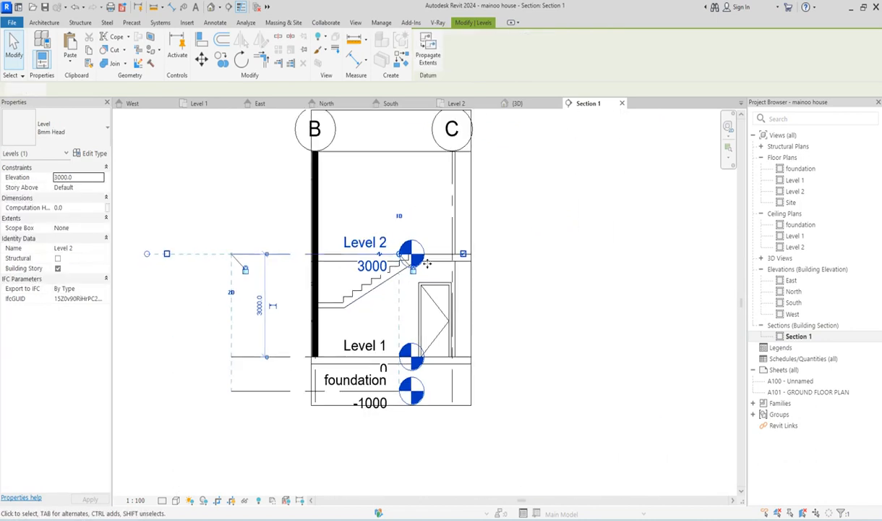
{"action": "left_click_drag", "start_coordinate": [400, 254], "coordinate": [634, 250]}
{"action": "scroll", "coordinate": [623, 262], "scroll_direction": "down", "scroll_amount": 3}
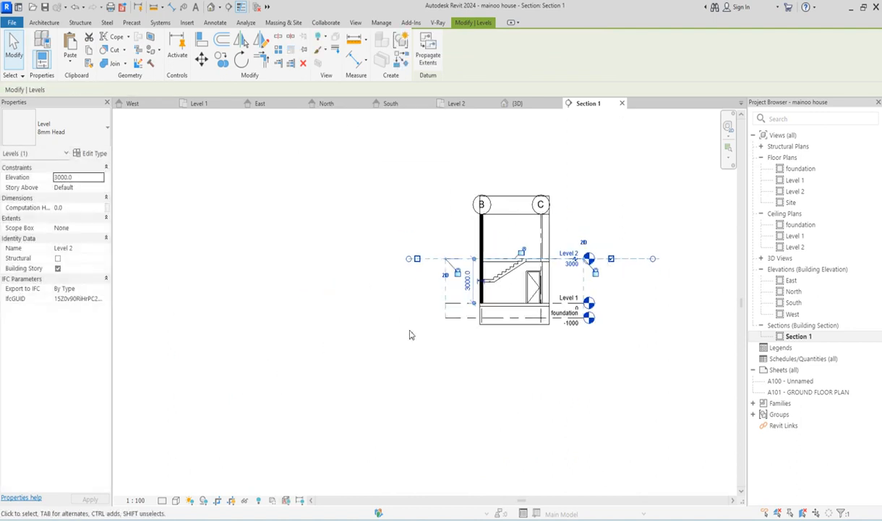
{"action": "left_click", "coordinate": [463, 360]}
Return to the Level 1 floor plan and flip Section 1 so it looks toward the kitchen
{"action": "double_click", "coordinate": [796, 180]}
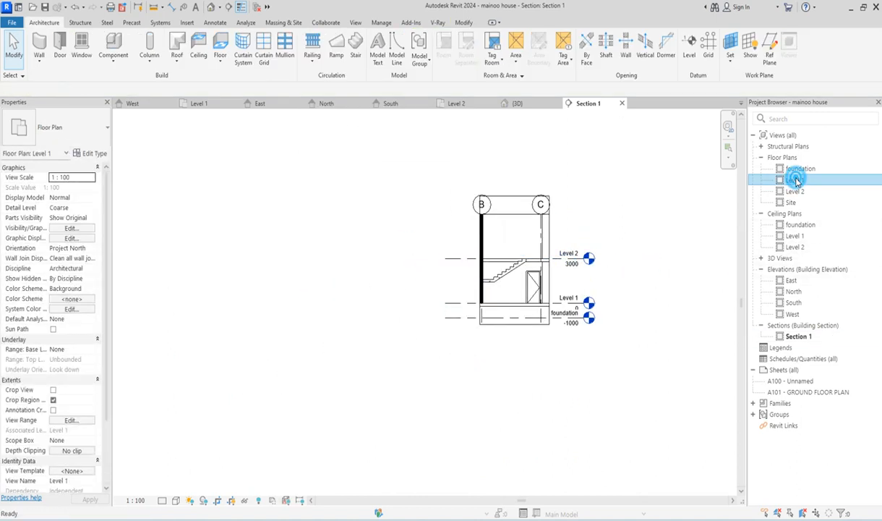
{"action": "scroll", "coordinate": [444, 332], "scroll_direction": "up", "scroll_amount": 5}
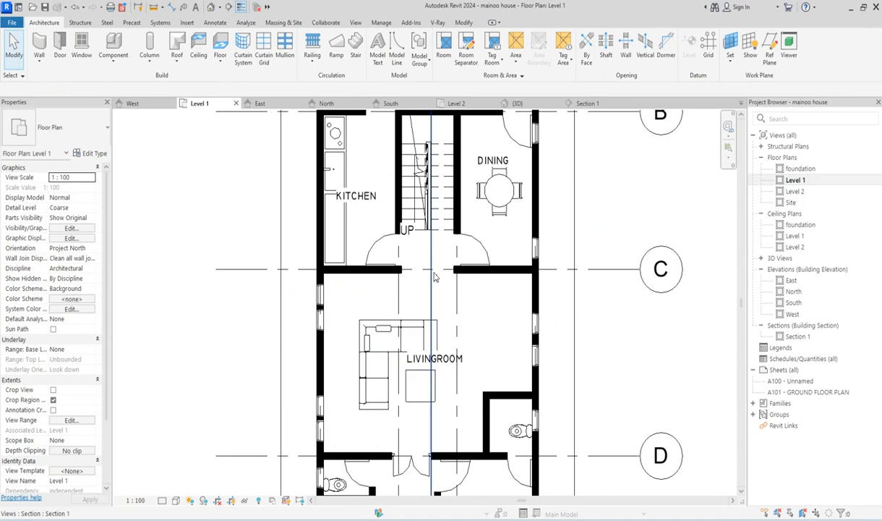
{"action": "left_click", "coordinate": [429, 299]}
{"action": "scroll", "coordinate": [430, 298], "scroll_direction": "down", "scroll_amount": 3}
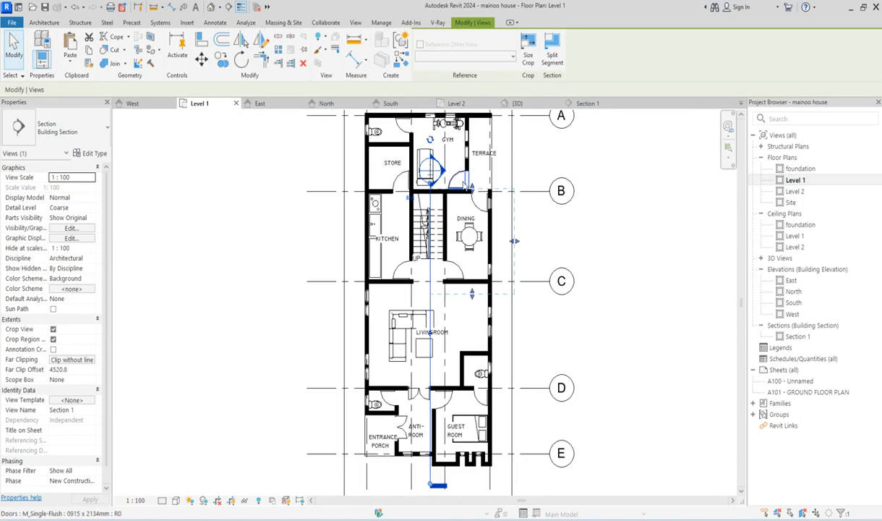
{"action": "left_click", "coordinate": [410, 198]}
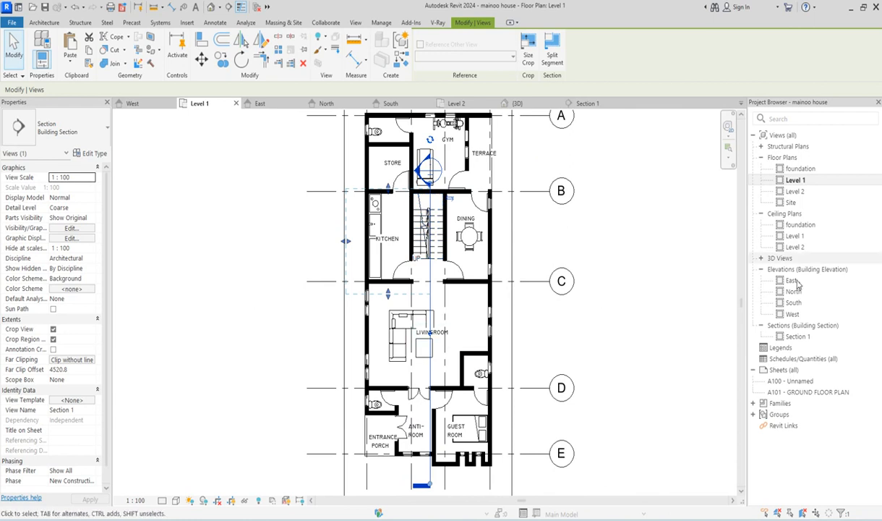
Open the Section 1 view and examine the stair flights, landing and railings between Level 1 and Level 2
{"action": "double_click", "coordinate": [793, 338]}
{"action": "scroll", "coordinate": [535, 275], "scroll_direction": "up", "scroll_amount": 4}
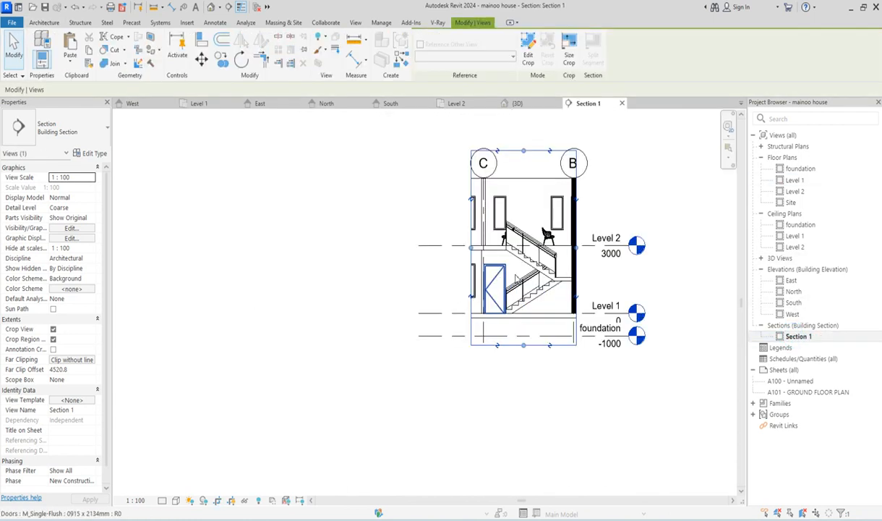
{"action": "scroll", "coordinate": [476, 225], "scroll_direction": "up", "scroll_amount": 3}
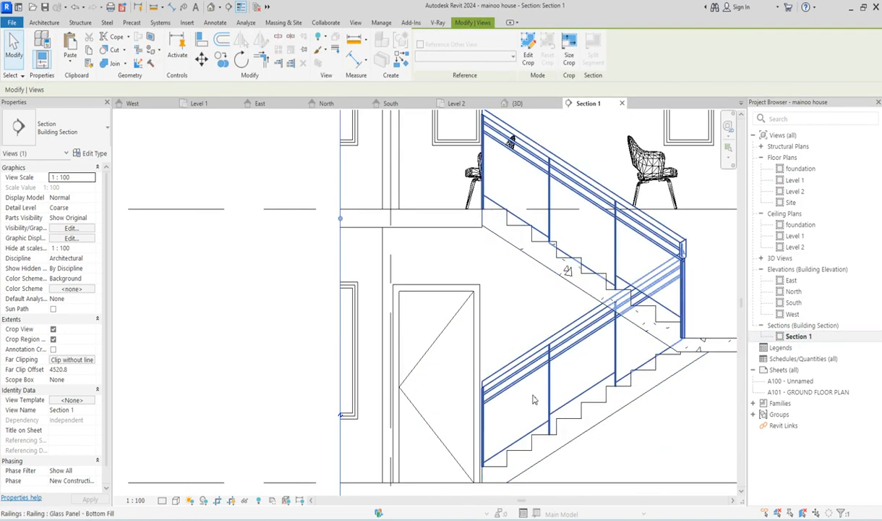
{"action": "scroll", "coordinate": [481, 365], "scroll_direction": "down", "scroll_amount": 3}
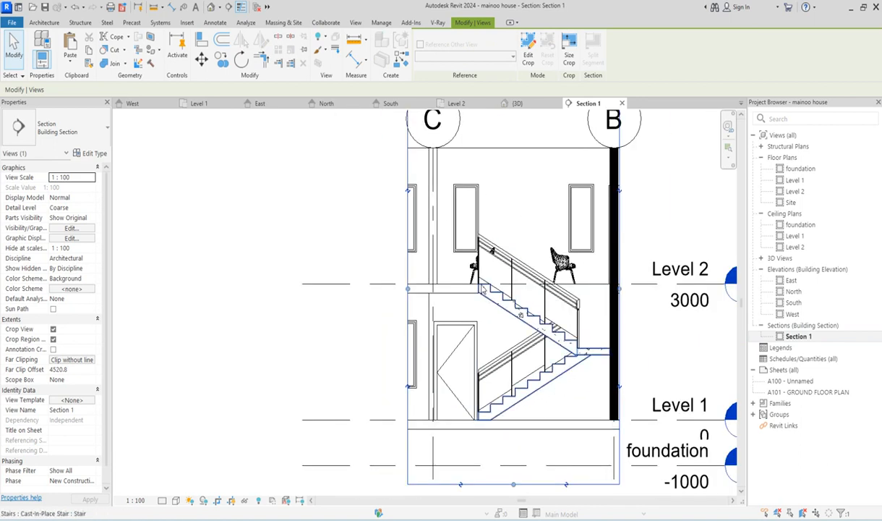
{"action": "scroll", "coordinate": [482, 290], "scroll_direction": "up", "scroll_amount": 2}
{"action": "scroll", "coordinate": [479, 300], "scroll_direction": "down", "scroll_amount": 2}
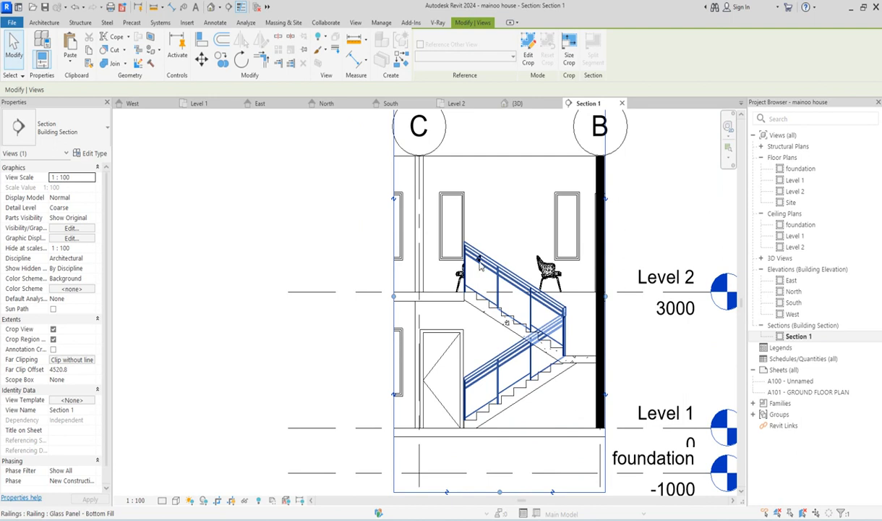
{"action": "scroll", "coordinate": [474, 314], "scroll_direction": "down", "scroll_amount": 3}
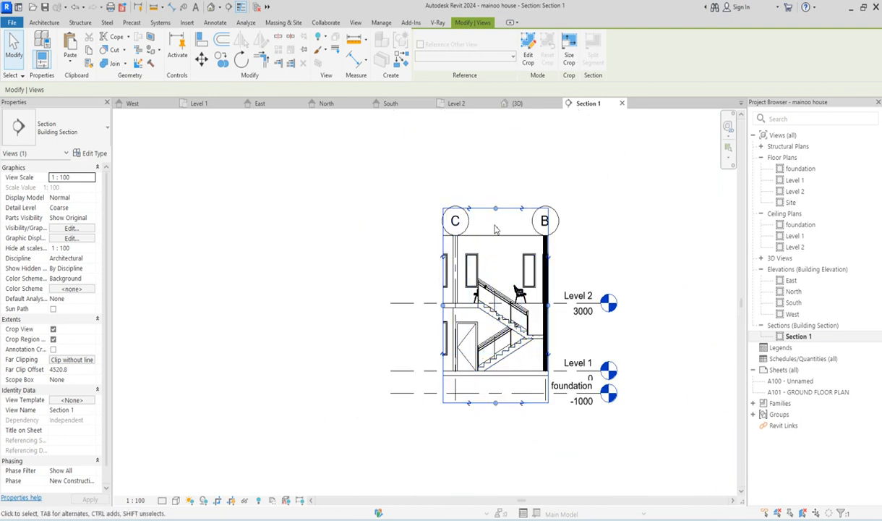
{"action": "left_click", "coordinate": [455, 242]}
{"action": "scroll", "coordinate": [456, 242], "scroll_direction": "up", "scroll_amount": 2}
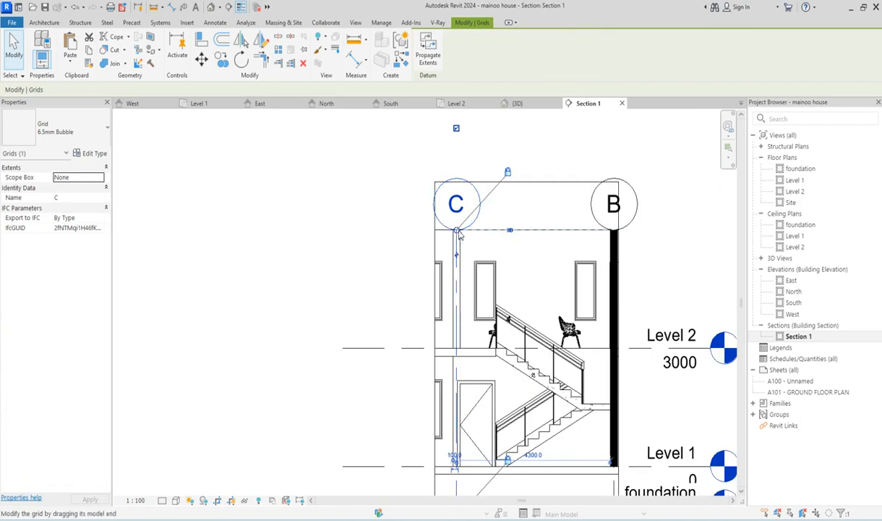
{"action": "scroll", "coordinate": [458, 235], "scroll_direction": "down", "scroll_amount": 3}
{"action": "left_click", "coordinate": [495, 222]}
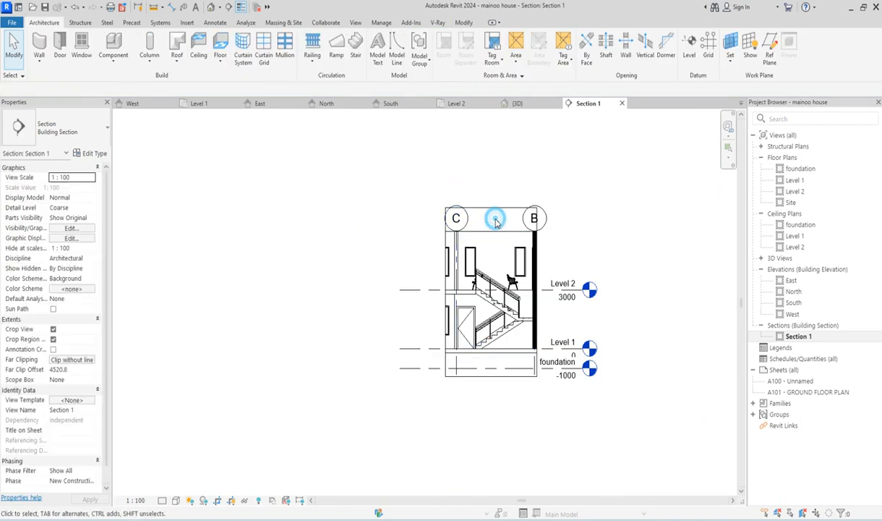
{"action": "scroll", "coordinate": [496, 222], "scroll_direction": "down", "scroll_amount": 3}
{"action": "scroll", "coordinate": [456, 278], "scroll_direction": "up", "scroll_amount": 5}
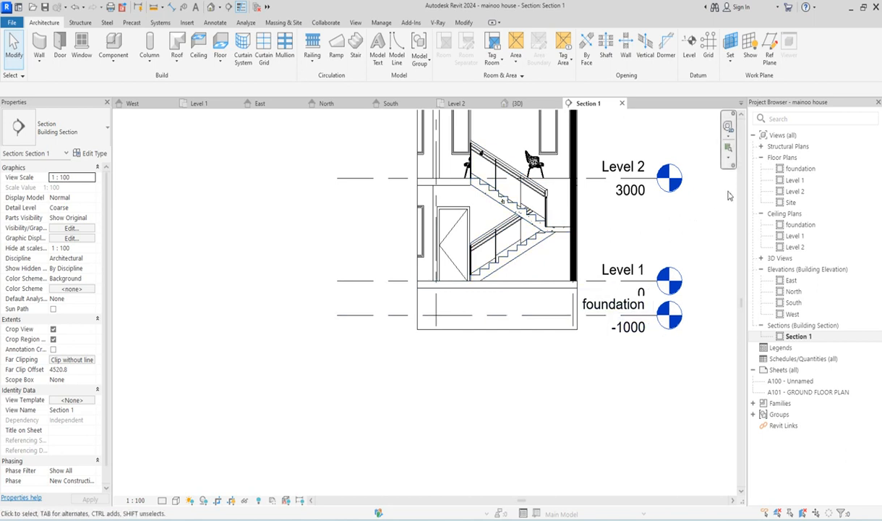
In the South elevation, extend grids 1 to 4 upward so their heads sit well above the building and the section marker
{"action": "double_click", "coordinate": [795, 180]}
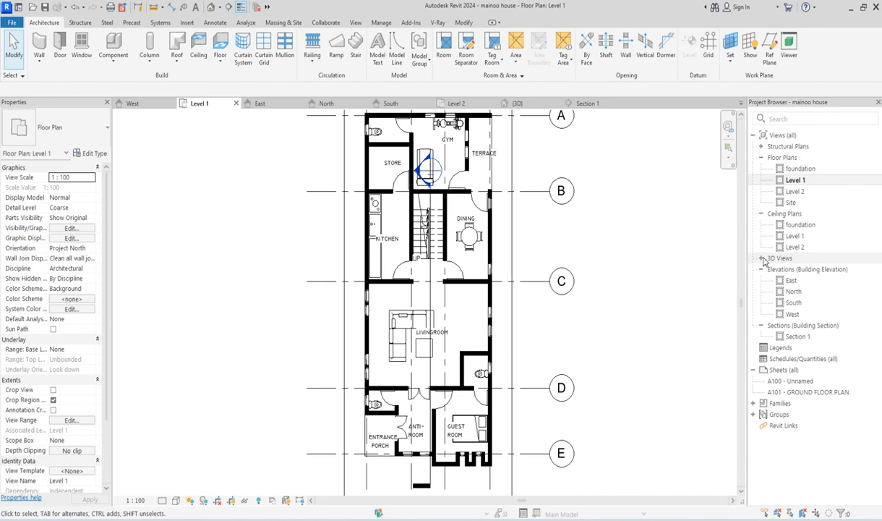
{"action": "double_click", "coordinate": [794, 302]}
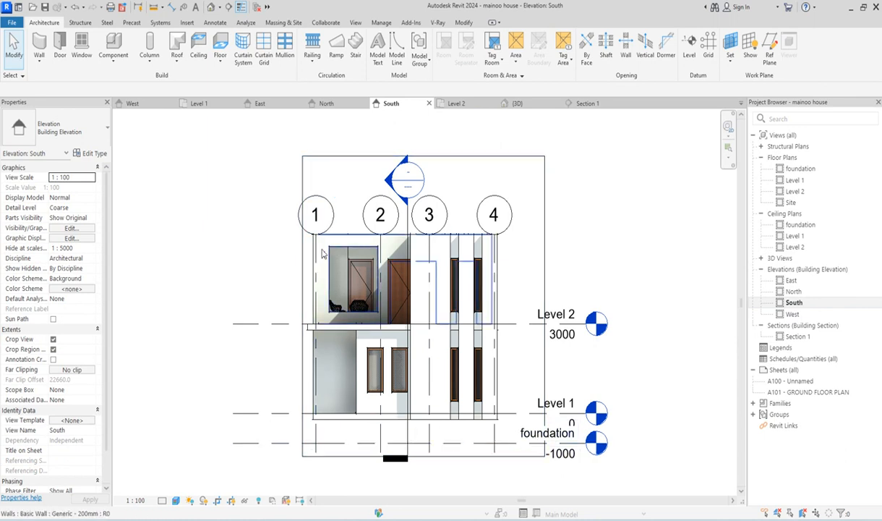
{"action": "left_click", "coordinate": [327, 227]}
{"action": "scroll", "coordinate": [315, 234], "scroll_direction": "up", "scroll_amount": 3}
{"action": "left_click_drag", "start_coordinate": [316, 234], "coordinate": [323, 130]}
{"action": "scroll", "coordinate": [323, 132], "scroll_direction": "down", "scroll_amount": 3}
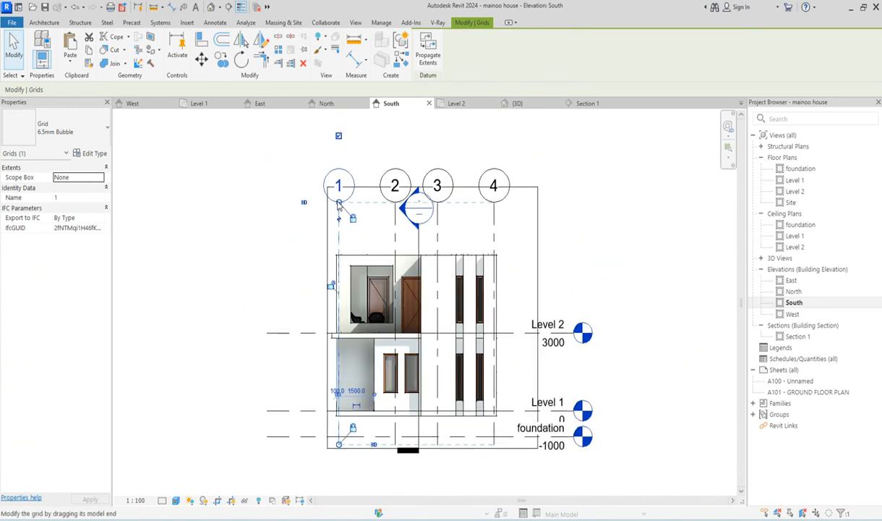
{"action": "left_click_drag", "start_coordinate": [337, 201], "coordinate": [338, 130]}
{"action": "left_click", "coordinate": [571, 197]}
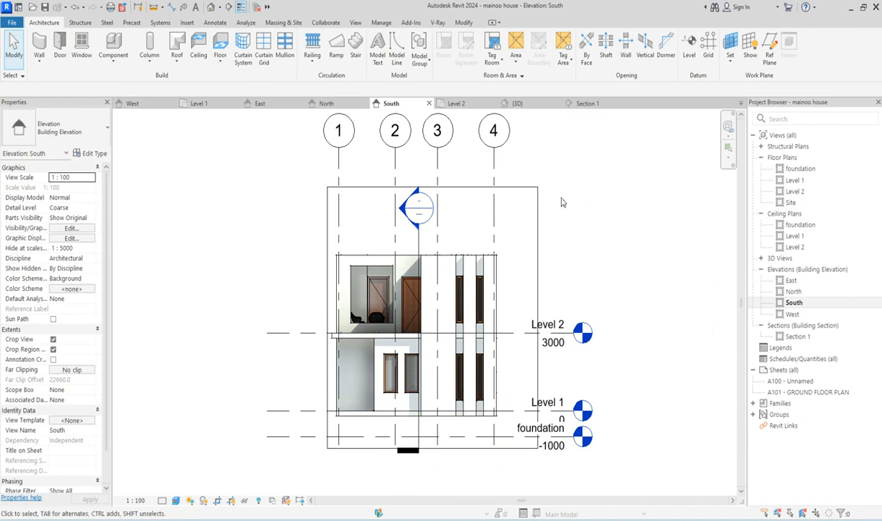
On the Level 1 floor plan, select all Generic - 200mm walls visible in the view and copy them to the clipboard
{"action": "double_click", "coordinate": [797, 181]}
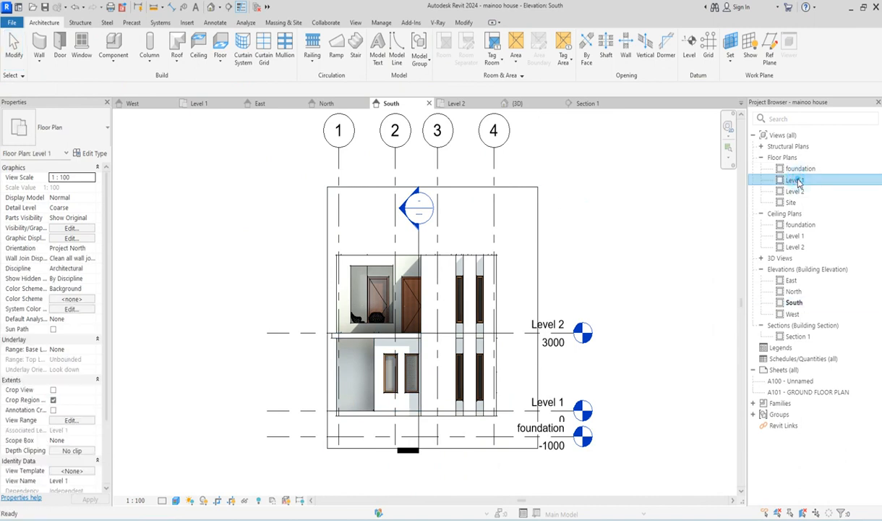
{"action": "left_click", "coordinate": [491, 283]}
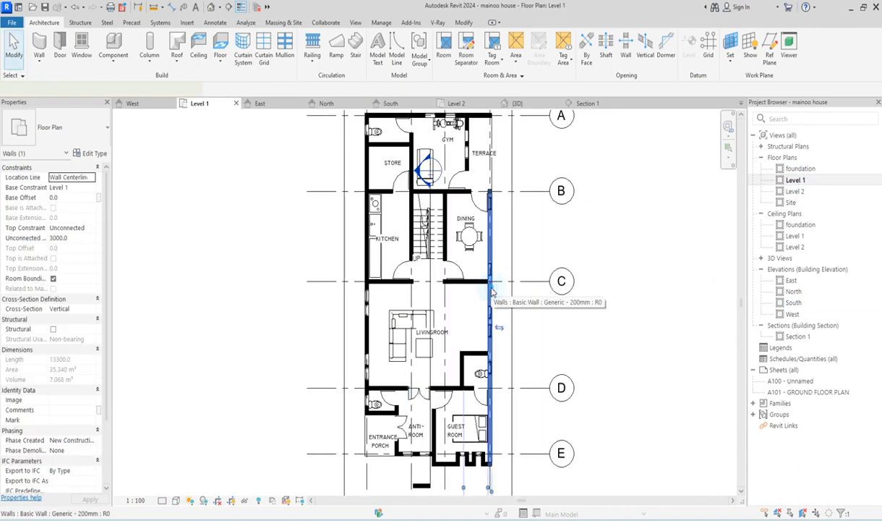
{"action": "right_click", "coordinate": [491, 283]}
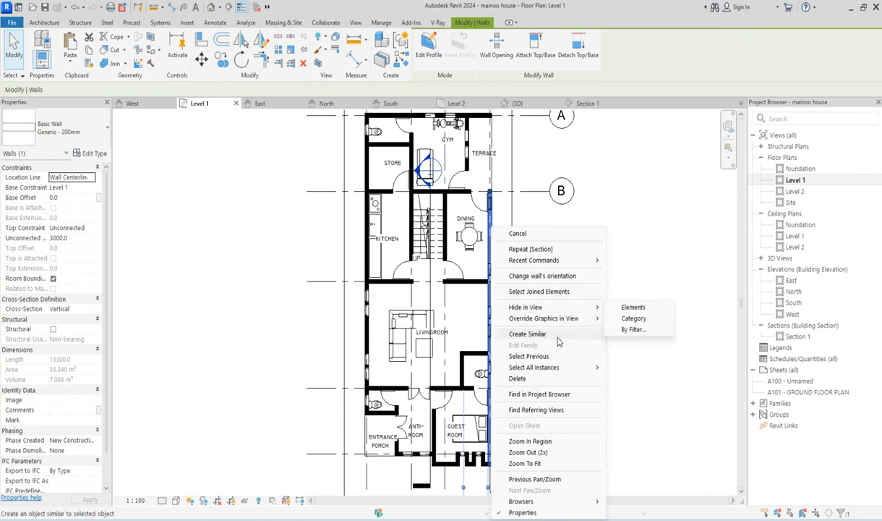
{"action": "mouse_move", "coordinate": [589, 368]}
{"action": "left_click", "coordinate": [632, 368]}
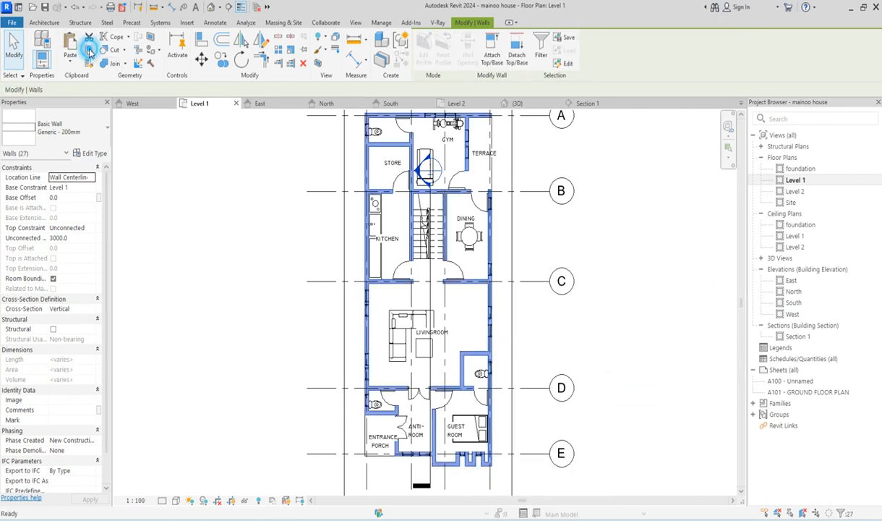
Open the foundation floor plan and paste the copied walls aligned to the current view
{"action": "left_click", "coordinate": [812, 170]}
{"action": "double_click", "coordinate": [813, 170]}
{"action": "scroll", "coordinate": [355, 322], "scroll_direction": "down", "scroll_amount": 3}
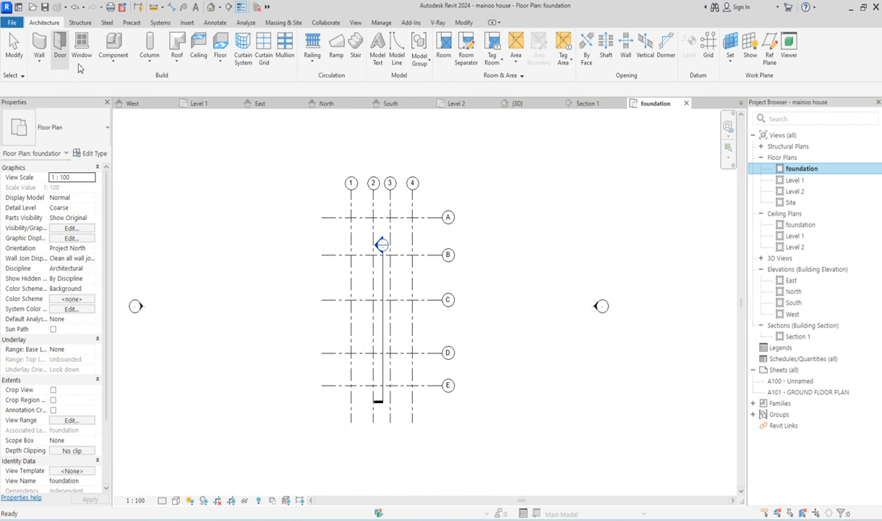
{"action": "left_click", "coordinate": [39, 62]}
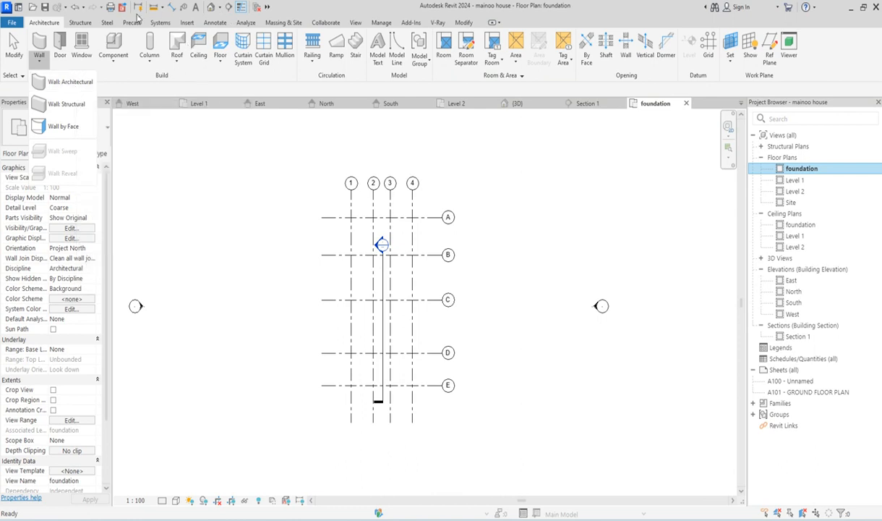
{"action": "left_click", "coordinate": [461, 23]}
{"action": "left_click", "coordinate": [69, 64]}
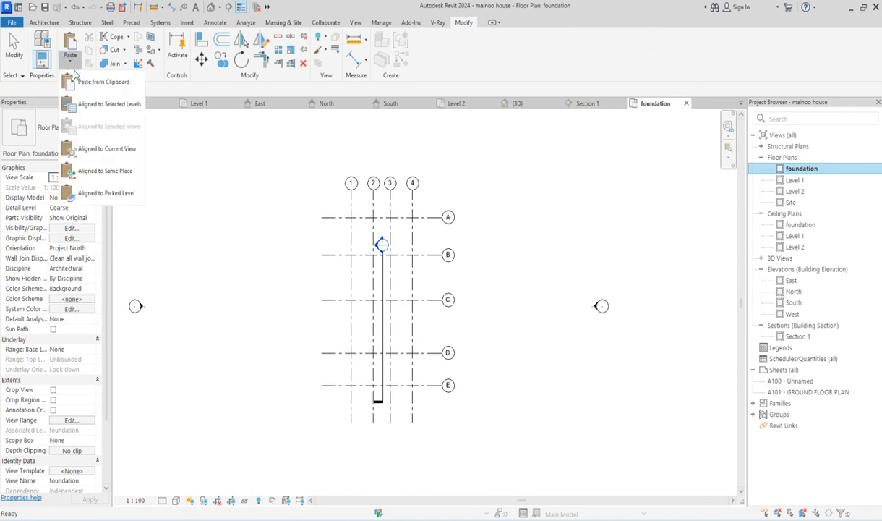
{"action": "left_click", "coordinate": [103, 150]}
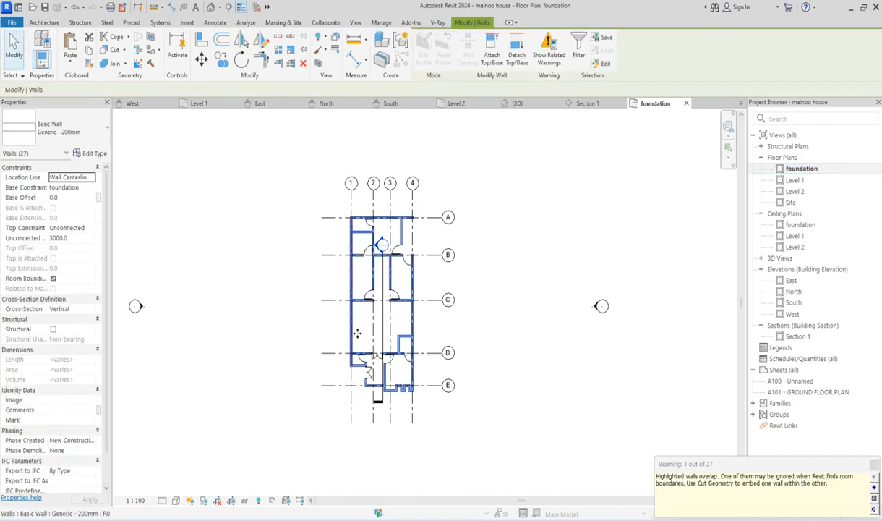
Set the unconnected height of the pasted foundation walls to 800 and delete the hosted instances that cannot be cut from them
{"action": "left_click", "coordinate": [88, 237]}
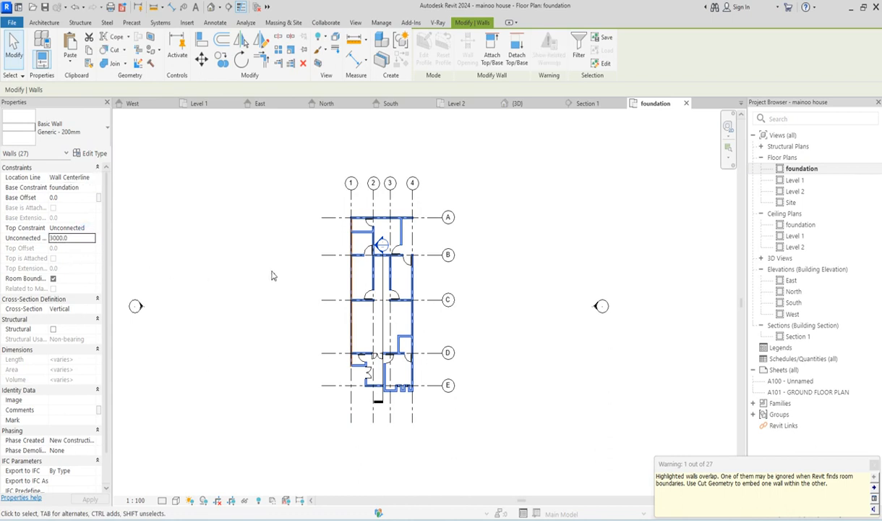
{"action": "scroll", "coordinate": [373, 232], "scroll_direction": "up", "scroll_amount": 3}
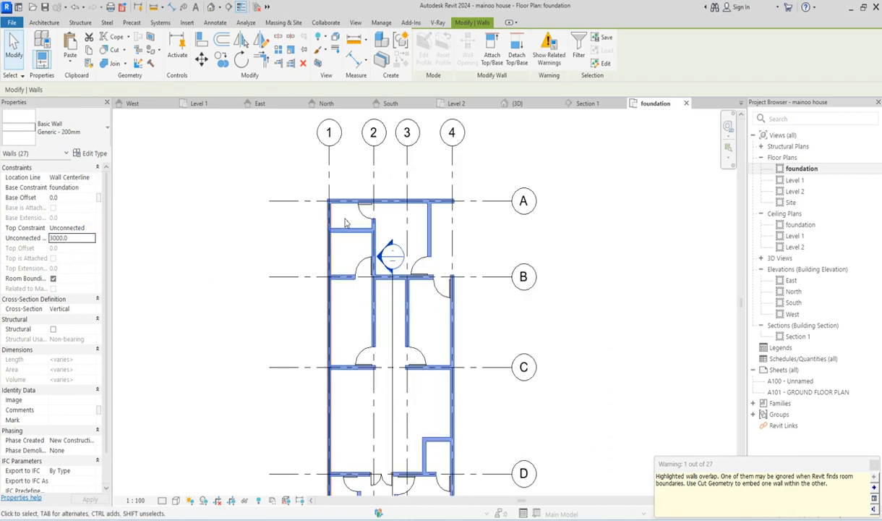
{"action": "left_click", "coordinate": [78, 238]}
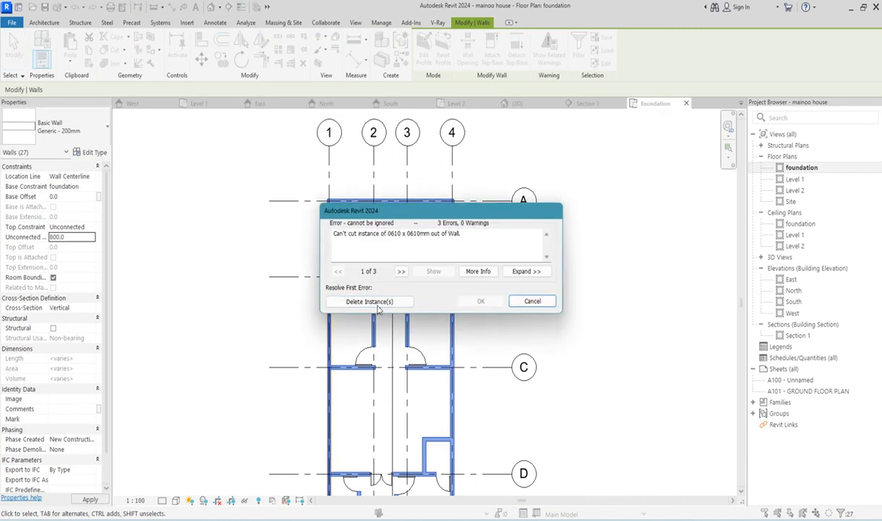
{"action": "left_click", "coordinate": [385, 304]}
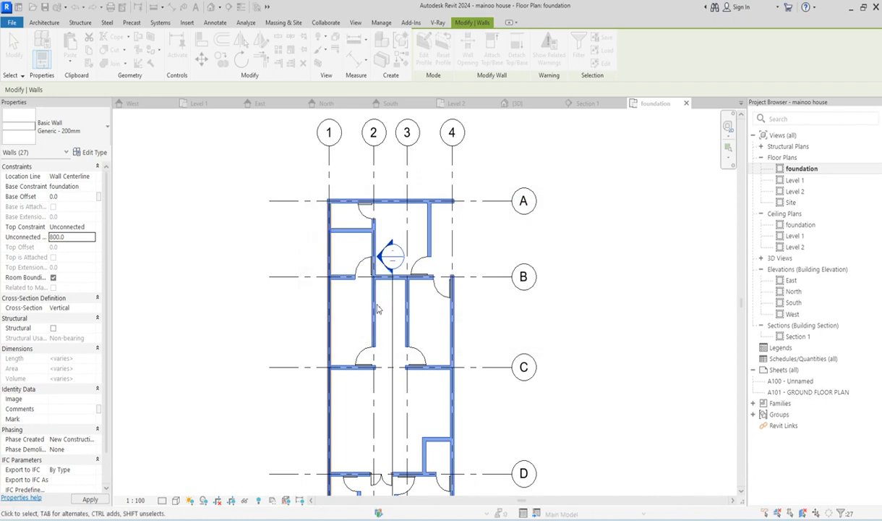
{"action": "left_click", "coordinate": [273, 251]}
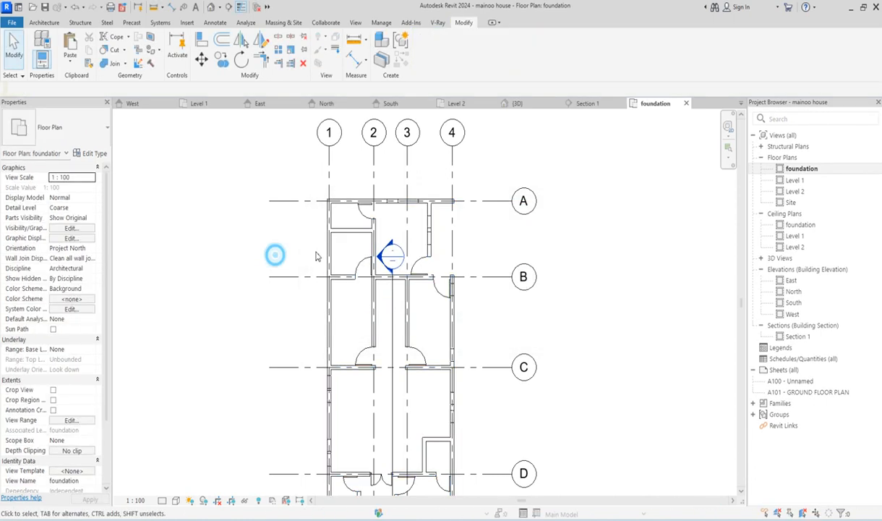
Delete all M_Single-Flush 0915 x 2134mm doors visible in the foundation plan
{"action": "left_click", "coordinate": [363, 263]}
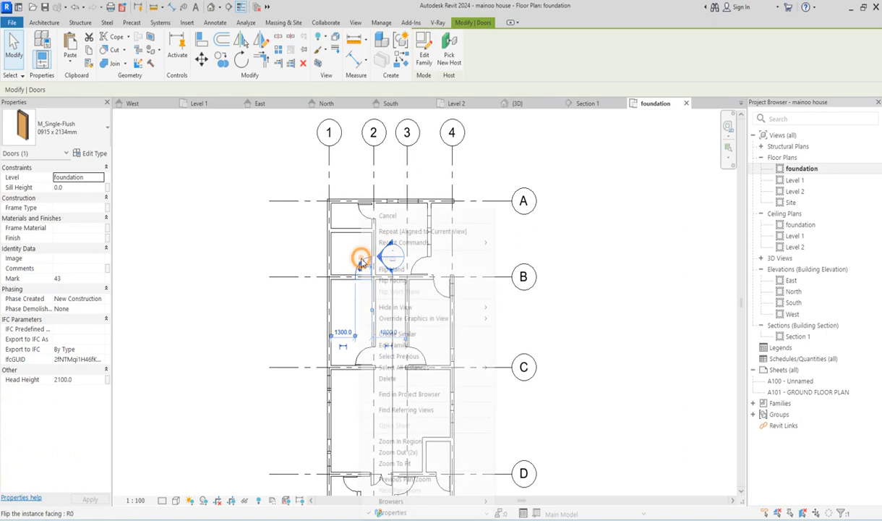
{"action": "right_click", "coordinate": [363, 265]}
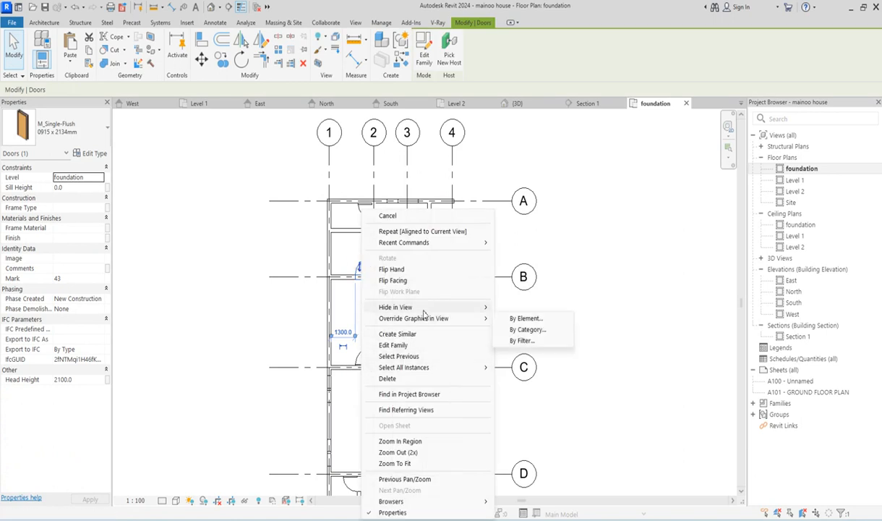
{"action": "mouse_move", "coordinate": [486, 369]}
{"action": "left_click", "coordinate": [526, 367]}
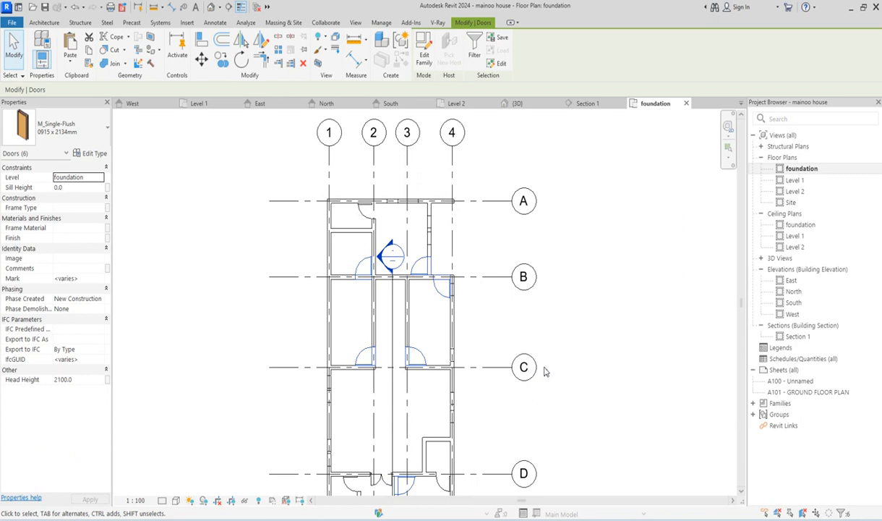
{"action": "key", "text": "Delete"}
Delete all toilet-type M_Single-Flush doors visible in the foundation plan
{"action": "left_click", "coordinate": [359, 219]}
{"action": "right_click", "coordinate": [357, 217]}
{"action": "mouse_move", "coordinate": [423, 367]}
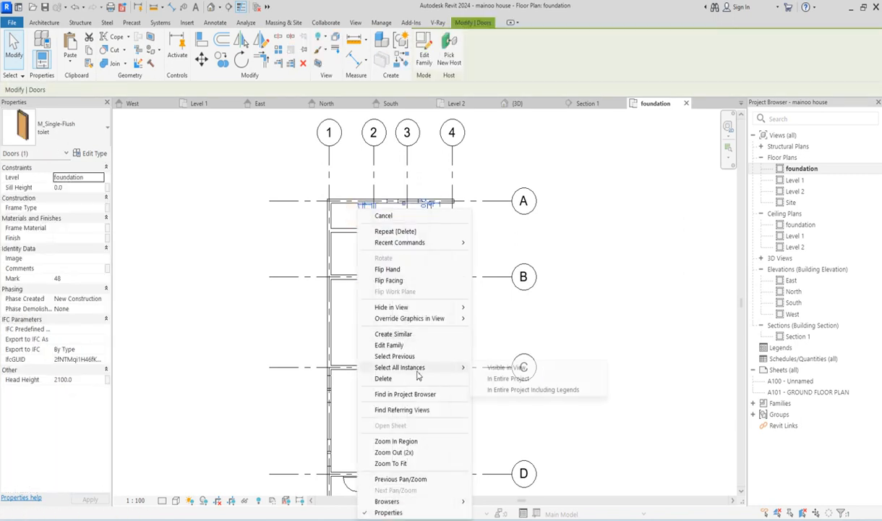
{"action": "left_click", "coordinate": [498, 368]}
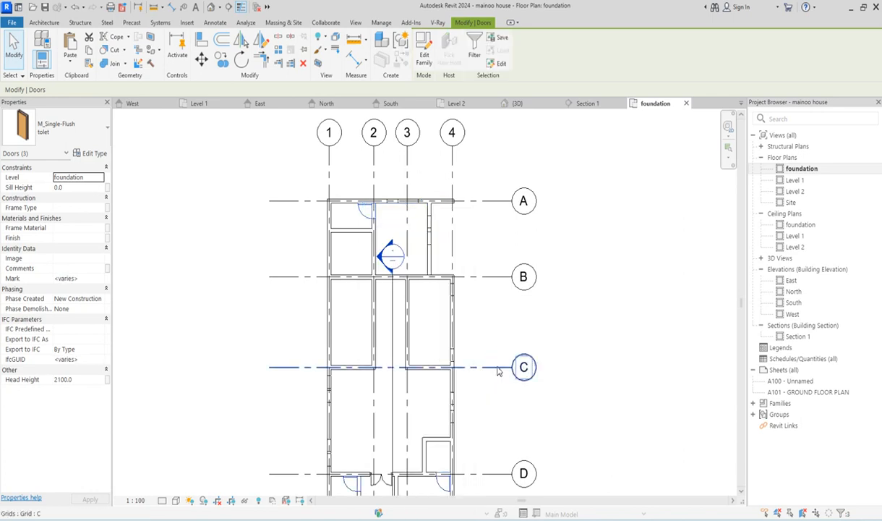
{"action": "key", "text": "Delete"}
Delete all ExtDbl (4) 1810 x 2110mm double doors visible around the anteroom in the foundation plan
{"action": "scroll", "coordinate": [489, 296], "scroll_direction": "down", "scroll_amount": 4}
{"action": "scroll", "coordinate": [427, 394], "scroll_direction": "up", "scroll_amount": 3}
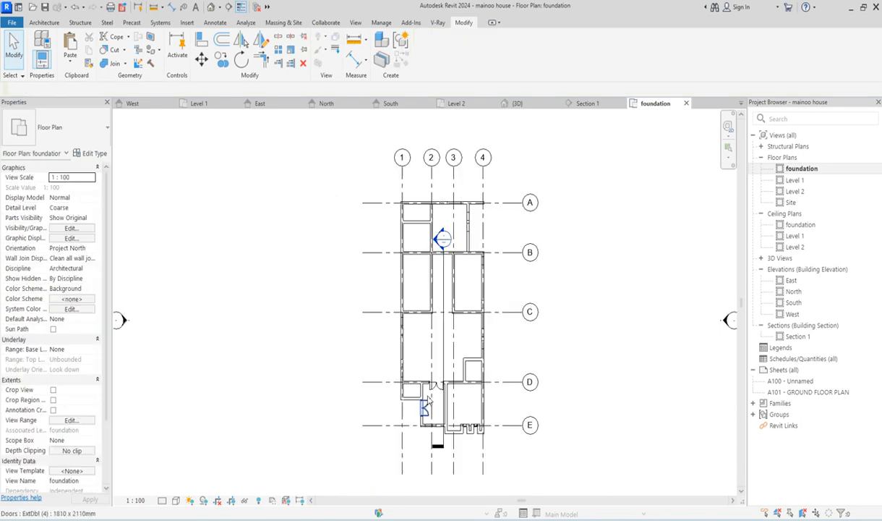
{"action": "left_click", "coordinate": [431, 394]}
{"action": "right_click", "coordinate": [432, 394]}
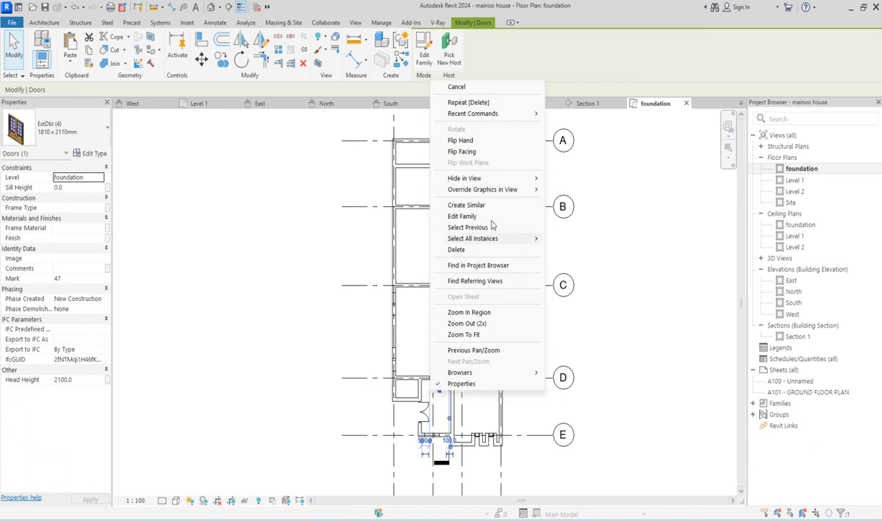
{"action": "mouse_move", "coordinate": [524, 182]}
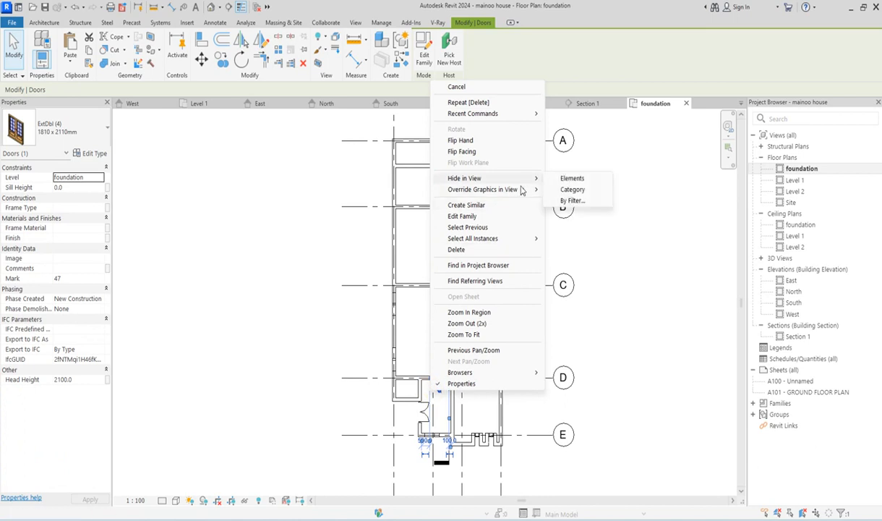
{"action": "mouse_move", "coordinate": [533, 239]}
{"action": "left_click", "coordinate": [591, 239]}
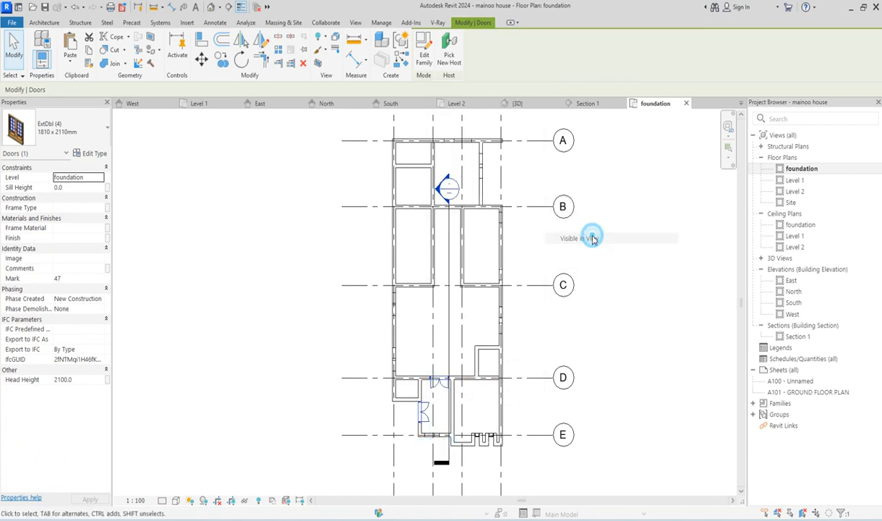
{"action": "left_click", "coordinate": [593, 240]}
{"action": "scroll", "coordinate": [434, 434], "scroll_direction": "up", "scroll_amount": 3}
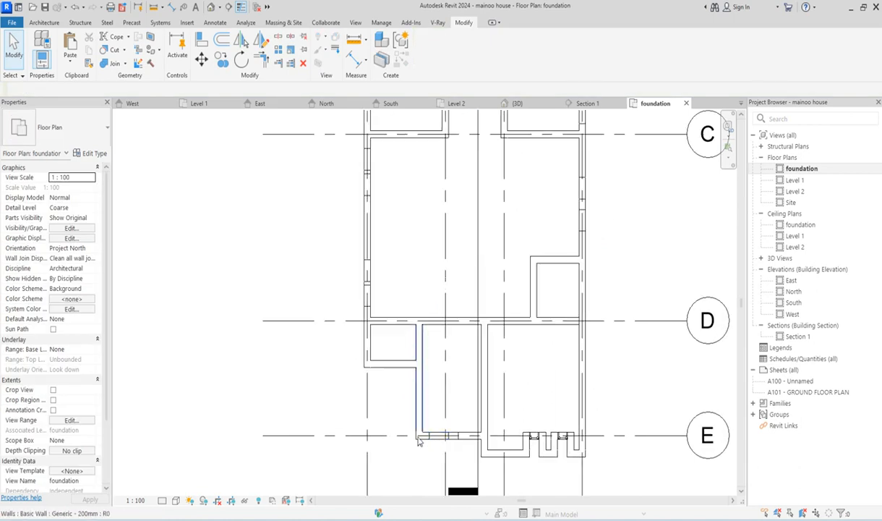
Delete all M_Fixed 0915 x 0610mm windows visible in the foundation plan
{"action": "left_click", "coordinate": [439, 436]}
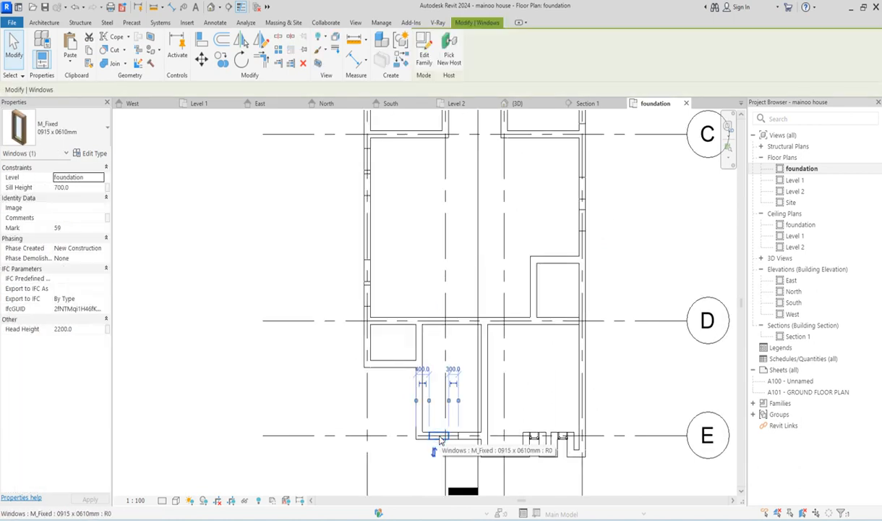
{"action": "right_click", "coordinate": [440, 439]}
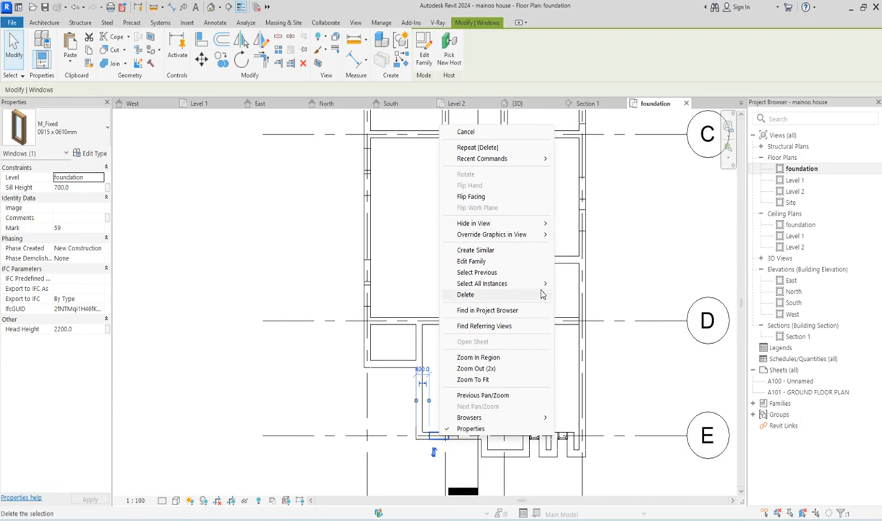
{"action": "mouse_move", "coordinate": [535, 283]}
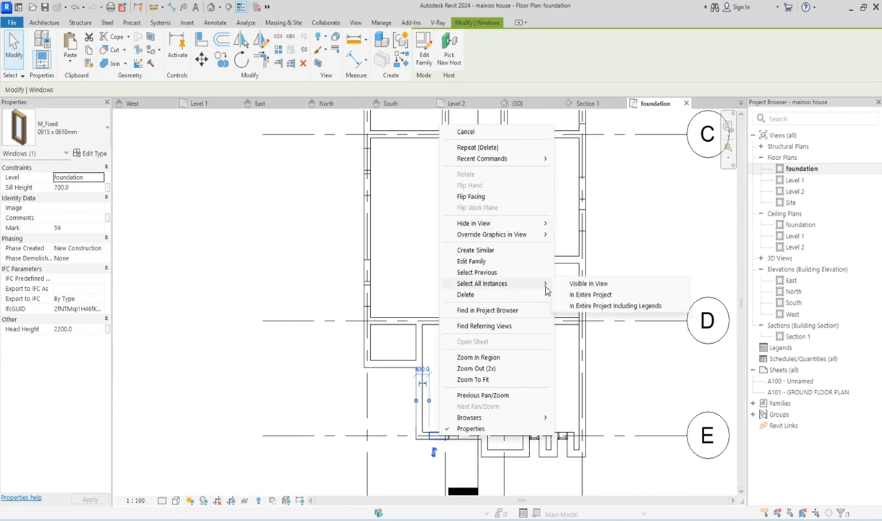
{"action": "left_click", "coordinate": [587, 283]}
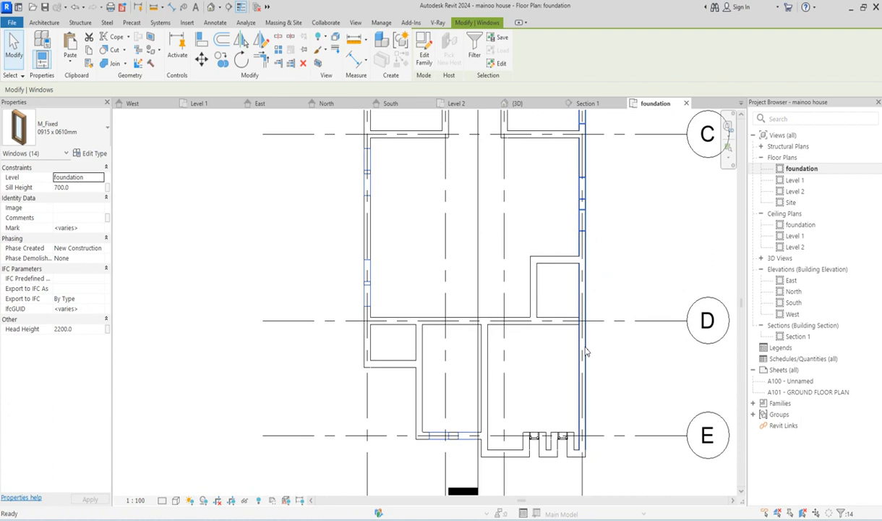
{"action": "key", "text": "Escape"}
Delete all M_Fixed 0610 x 1830mm windows visible in the foundation plan
{"action": "left_click", "coordinate": [562, 437]}
{"action": "right_click", "coordinate": [559, 434]}
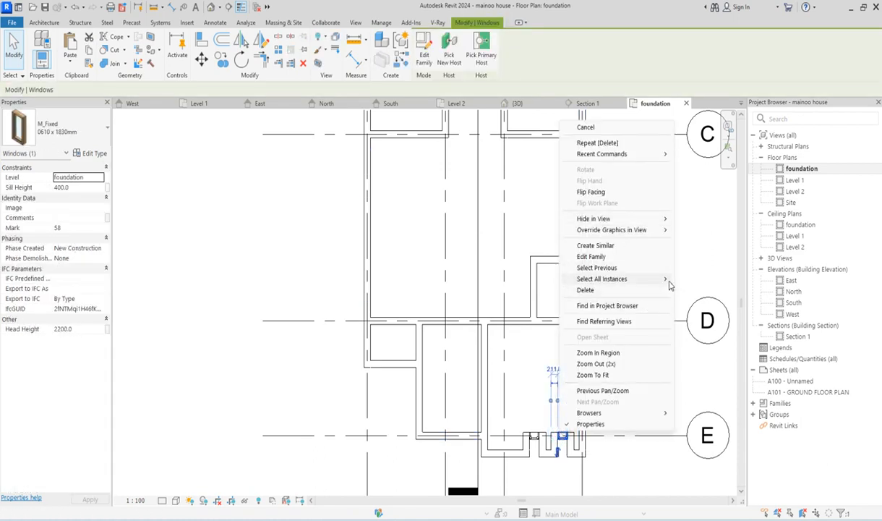
{"action": "mouse_move", "coordinate": [669, 281]}
{"action": "left_click", "coordinate": [697, 280]}
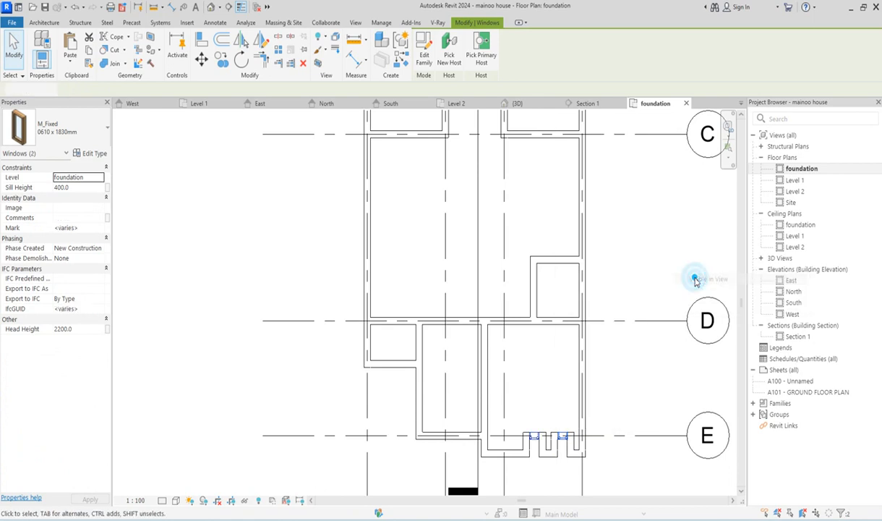
{"action": "key", "text": "Escape"}
Stretch the anteroom's front foundation wall on grid E toward the porch to about 3000 mm long, and save the project
{"action": "scroll", "coordinate": [508, 350], "scroll_direction": "down", "scroll_amount": 1}
{"action": "scroll", "coordinate": [508, 350], "scroll_direction": "down", "scroll_amount": 2}
{"action": "scroll", "coordinate": [508, 465], "scroll_direction": "up", "scroll_amount": 2}
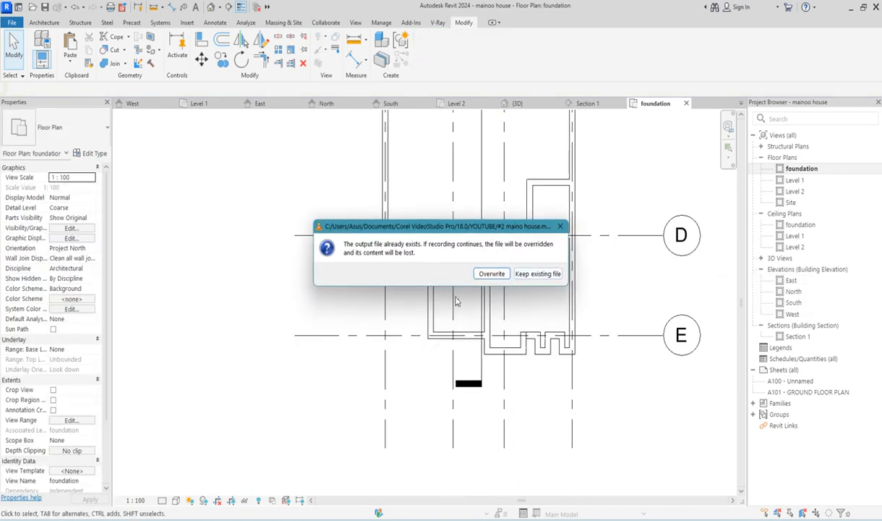
{"action": "scroll", "coordinate": [527, 340], "scroll_direction": "up", "scroll_amount": 5}
{"action": "scroll", "coordinate": [405, 340], "scroll_direction": "up", "scroll_amount": 1}
{"action": "scroll", "coordinate": [346, 338], "scroll_direction": "down", "scroll_amount": 3}
{"action": "scroll", "coordinate": [346, 331], "scroll_direction": "up", "scroll_amount": 2}
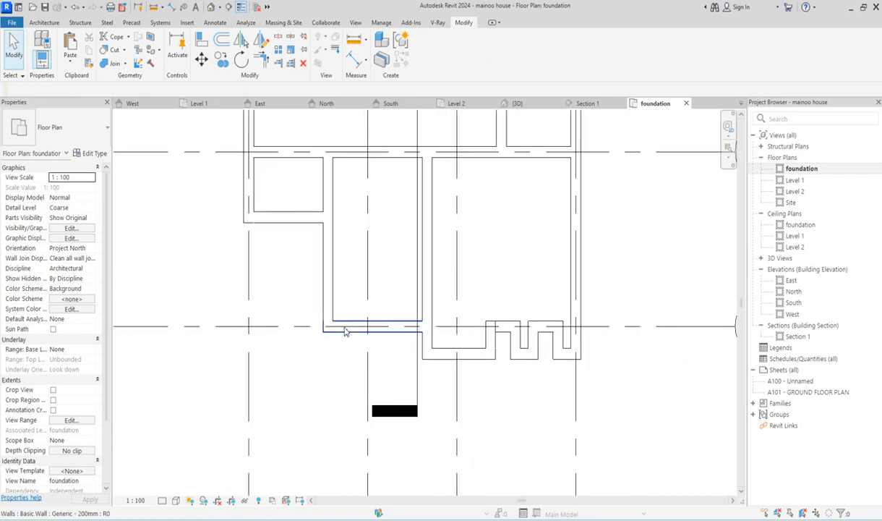
{"action": "left_click", "coordinate": [345, 331]}
{"action": "left_click_drag", "start_coordinate": [322, 331], "coordinate": [278, 329]}
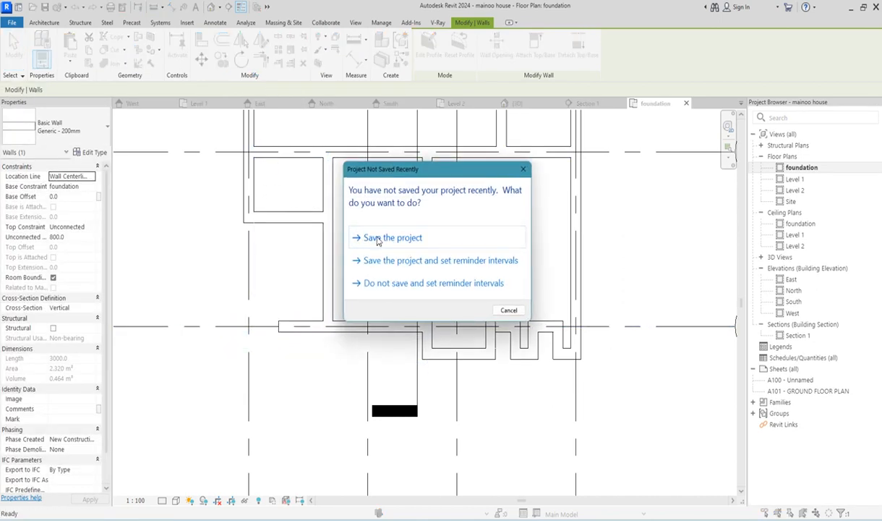
{"action": "left_click", "coordinate": [378, 239]}
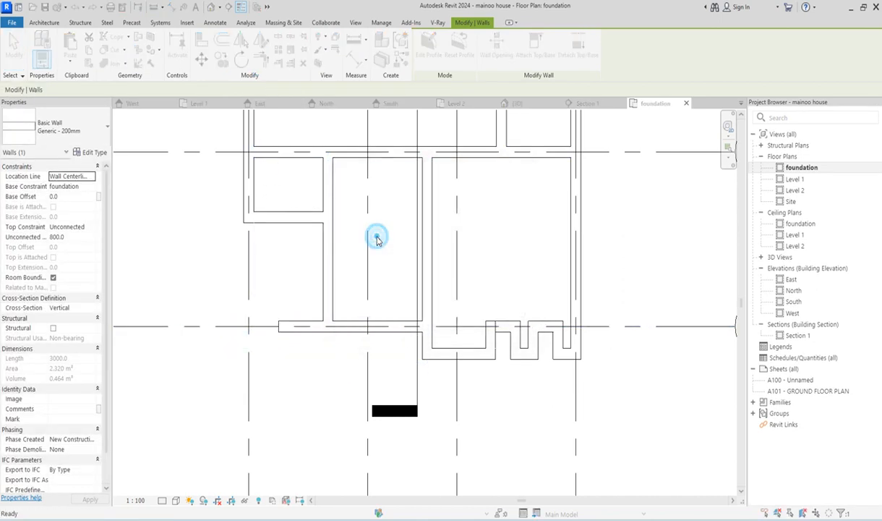
Trim/extend the outer foundation wall on grid 1 and the grid E wall into a corner enclosing the entrance porch
{"action": "key", "text": "t"}
{"action": "key", "text": "r"}
{"action": "left_click", "coordinate": [254, 193]}
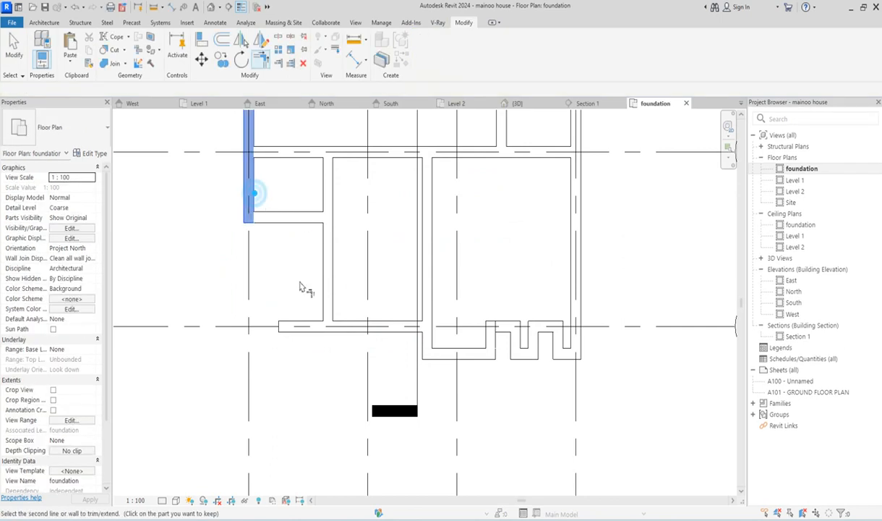
{"action": "left_click", "coordinate": [296, 327]}
Check the foundation layout in plan, and examine the base walls around the entrance porch in the 3D view
{"action": "scroll", "coordinate": [296, 347], "scroll_direction": "down", "scroll_amount": 3}
{"action": "scroll", "coordinate": [412, 369], "scroll_direction": "down", "scroll_amount": 2}
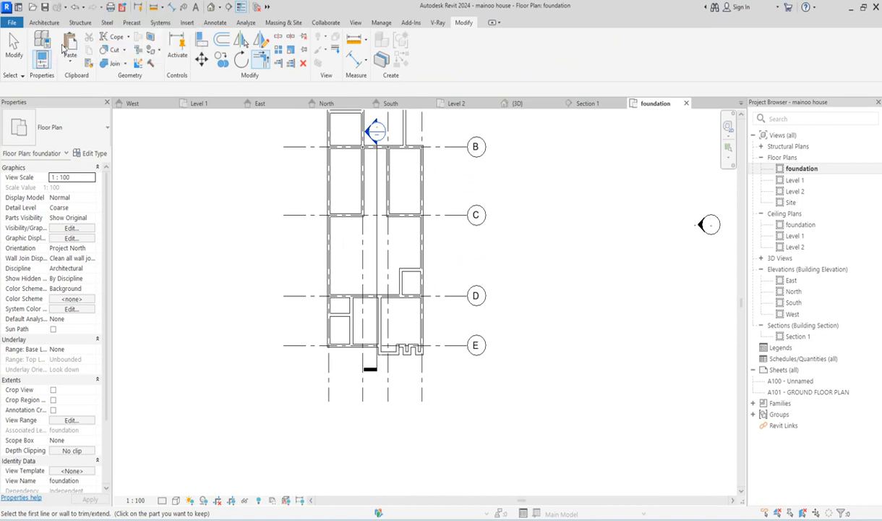
{"action": "scroll", "coordinate": [369, 337], "scroll_direction": "up", "scroll_amount": 2}
{"action": "scroll", "coordinate": [365, 337], "scroll_direction": "up", "scroll_amount": 1}
{"action": "scroll", "coordinate": [400, 308], "scroll_direction": "down", "scroll_amount": 1}
{"action": "scroll", "coordinate": [400, 309], "scroll_direction": "down", "scroll_amount": 2}
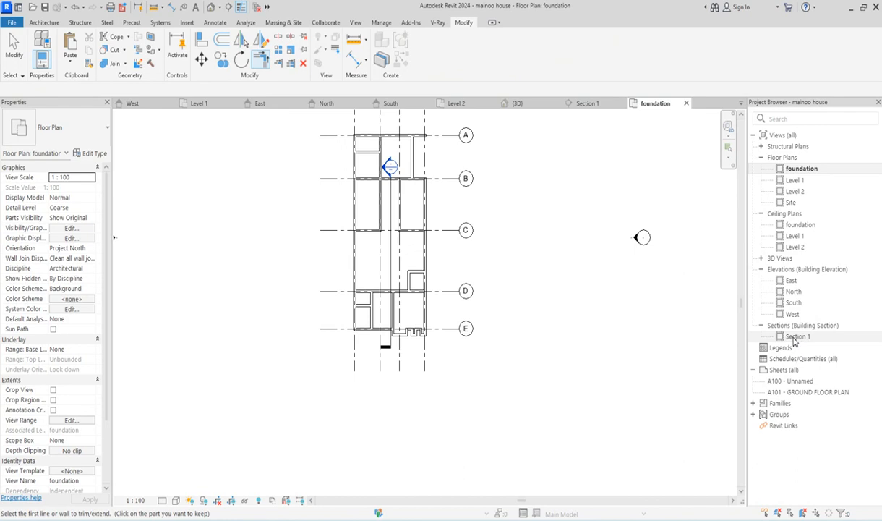
{"action": "left_click", "coordinate": [761, 259]}
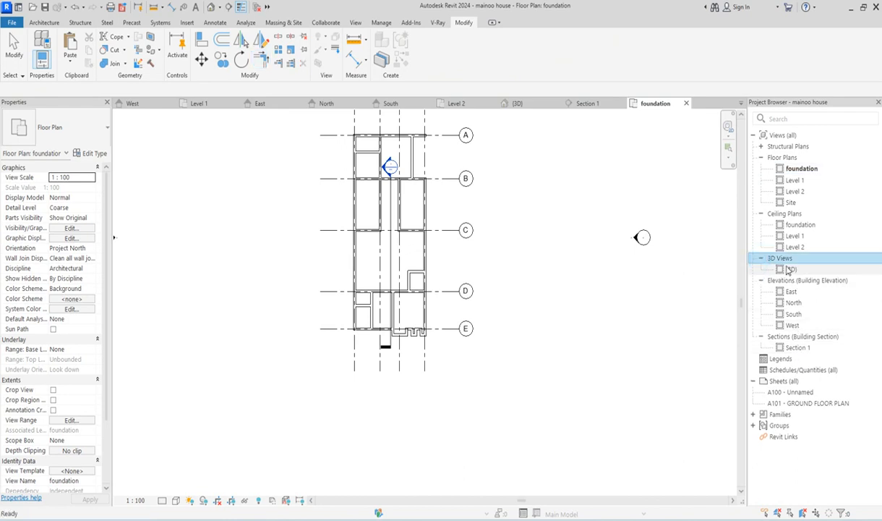
{"action": "double_click", "coordinate": [788, 270]}
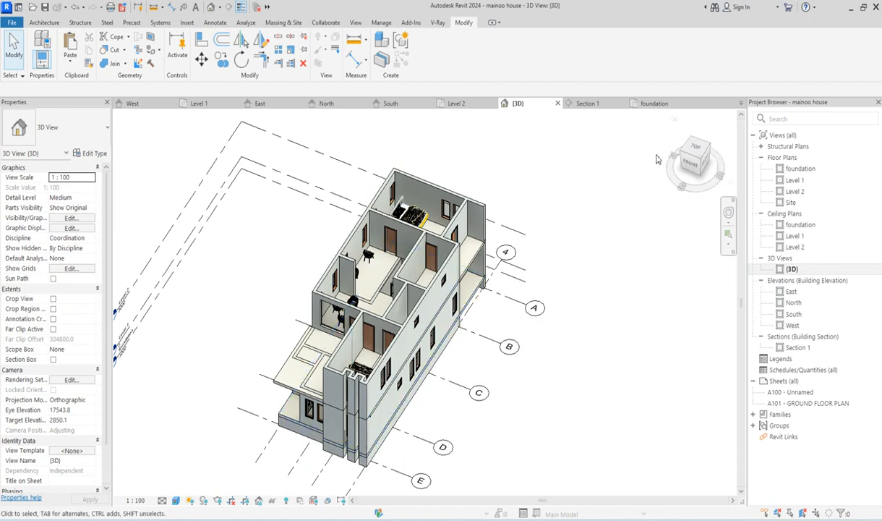
{"action": "left_click", "coordinate": [680, 154]}
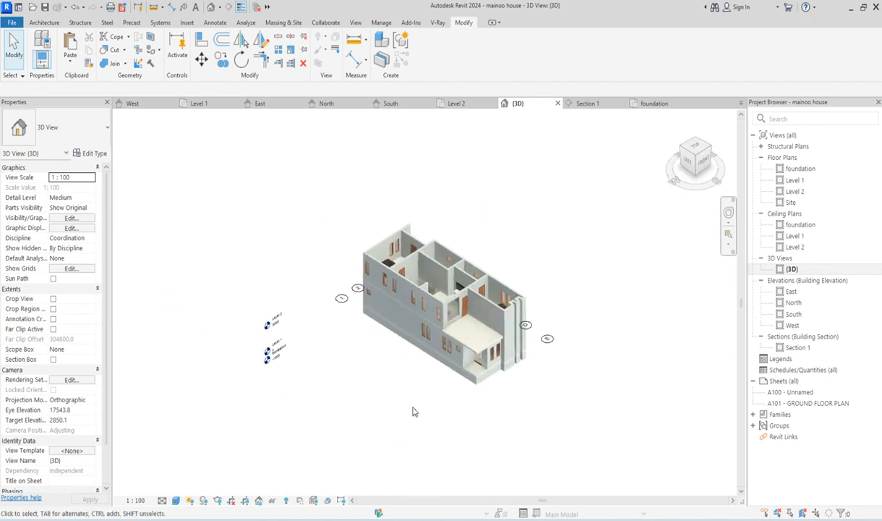
{"action": "scroll", "coordinate": [504, 399], "scroll_direction": "up", "scroll_amount": 2}
{"action": "scroll", "coordinate": [430, 378], "scroll_direction": "up", "scroll_amount": 2}
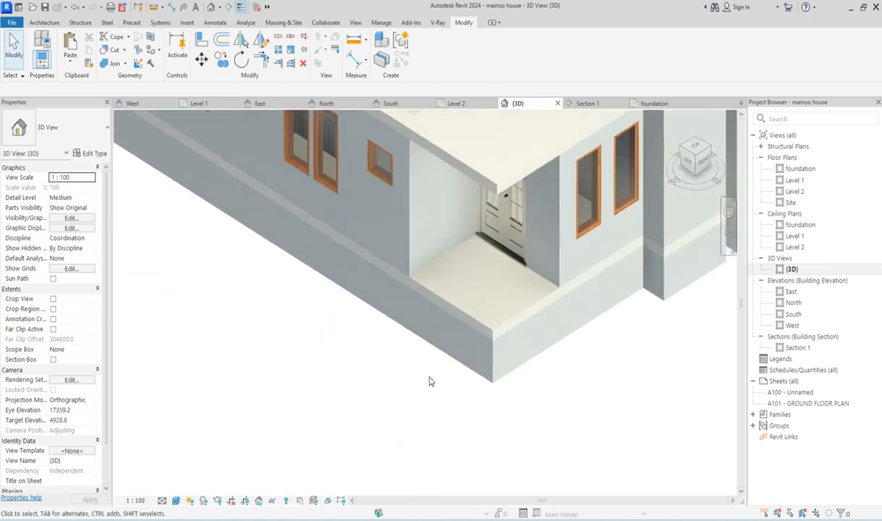
{"action": "scroll", "coordinate": [430, 378], "scroll_direction": "down", "scroll_amount": 2}
{"action": "left_click", "coordinate": [696, 152]}
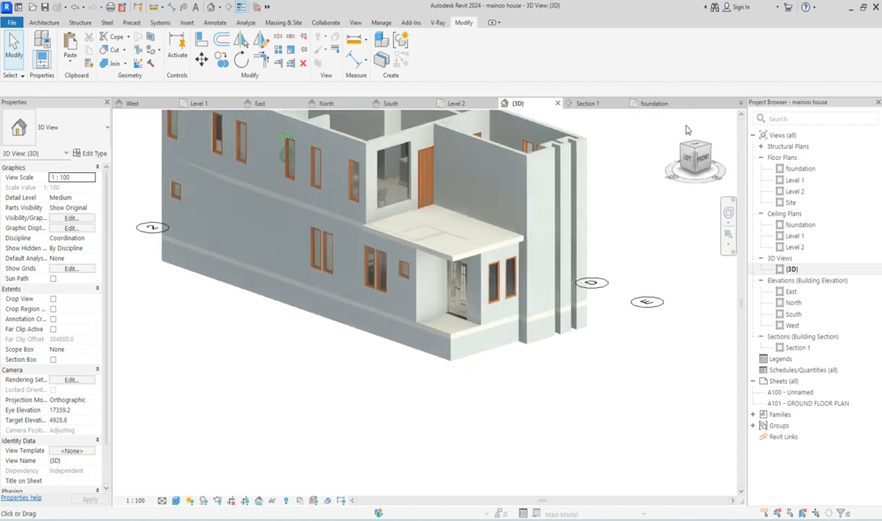
Trim/extend the side foundation wall on grid 4 to meet the rear wall at the terrace corner in the 3D view
{"action": "middle_click_drag", "start_coordinate": [598, 149], "coordinate": [413, 202], "text": "shift"}
{"action": "scroll", "coordinate": [454, 188], "scroll_direction": "down", "scroll_amount": 4}
{"action": "scroll", "coordinate": [381, 354], "scroll_direction": "up", "scroll_amount": 5}
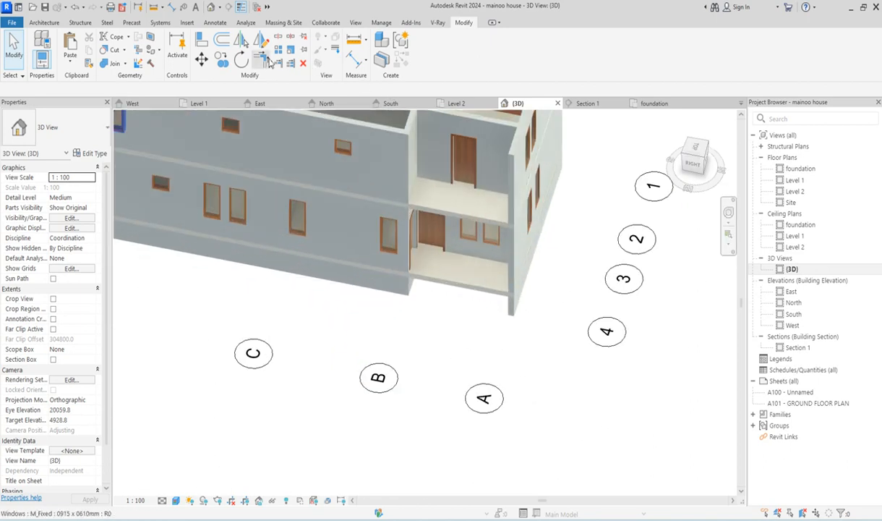
{"action": "left_click", "coordinate": [261, 60]}
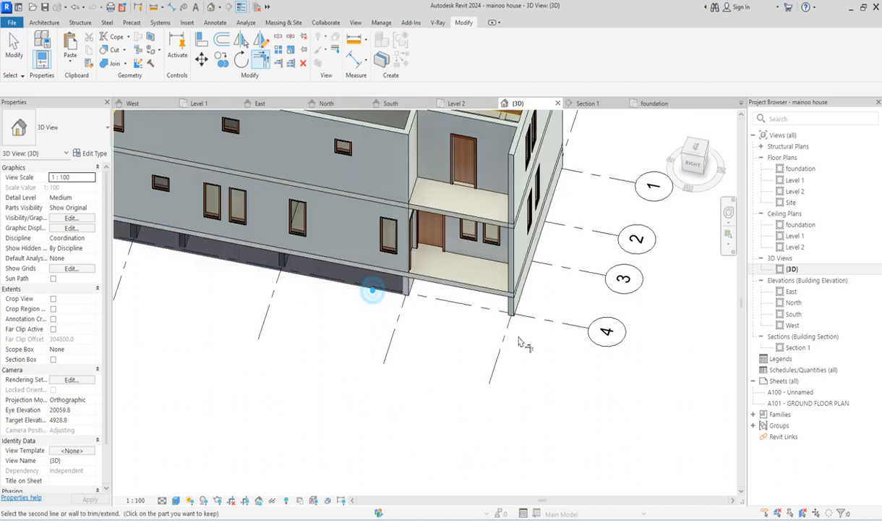
{"action": "scroll", "coordinate": [526, 303], "scroll_direction": "down", "scroll_amount": 5}
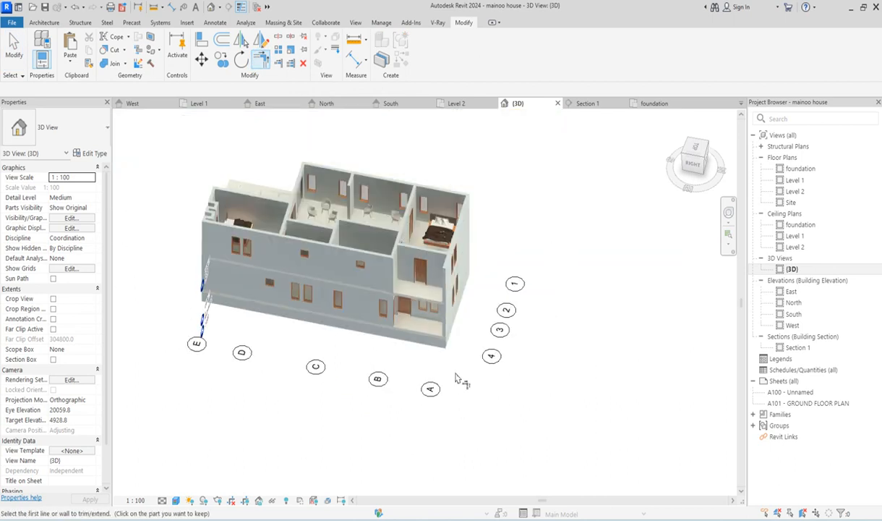
Examine the foundation walls from the front-left corner of the house in 3D, and end the Trim/Extend command
{"action": "left_click", "coordinate": [685, 158]}
{"action": "left_click", "coordinate": [678, 147]}
{"action": "scroll", "coordinate": [458, 334], "scroll_direction": "up", "scroll_amount": 3}
{"action": "scroll", "coordinate": [488, 450], "scroll_direction": "up", "scroll_amount": 4}
{"action": "scroll", "coordinate": [414, 394], "scroll_direction": "down", "scroll_amount": 6}
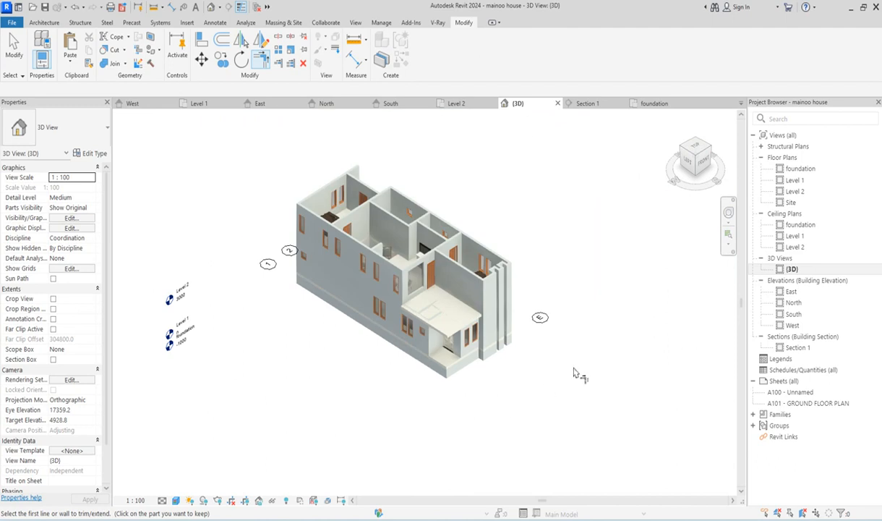
{"action": "right_click", "coordinate": [600, 335]}
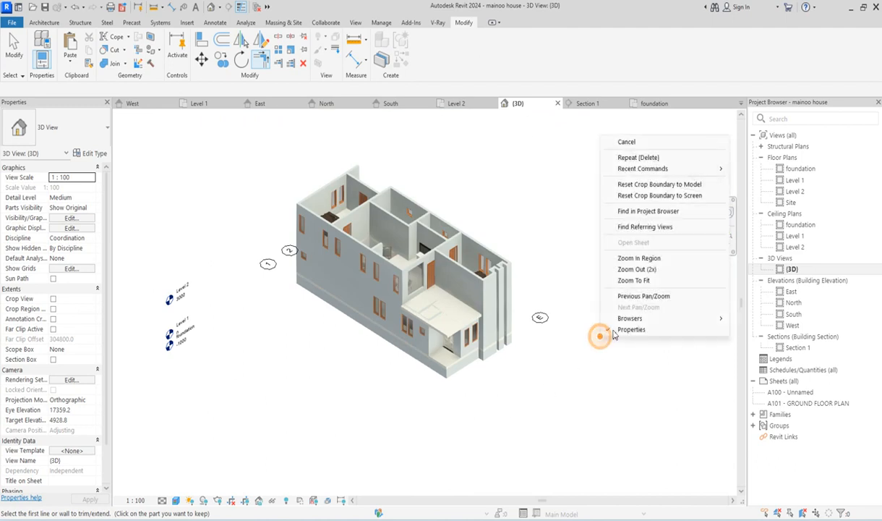
{"action": "left_click", "coordinate": [630, 140]}
Open the Level 1 floor plan and examine its overall room layout
{"action": "left_click", "coordinate": [793, 181]}
{"action": "double_click", "coordinate": [792, 181]}
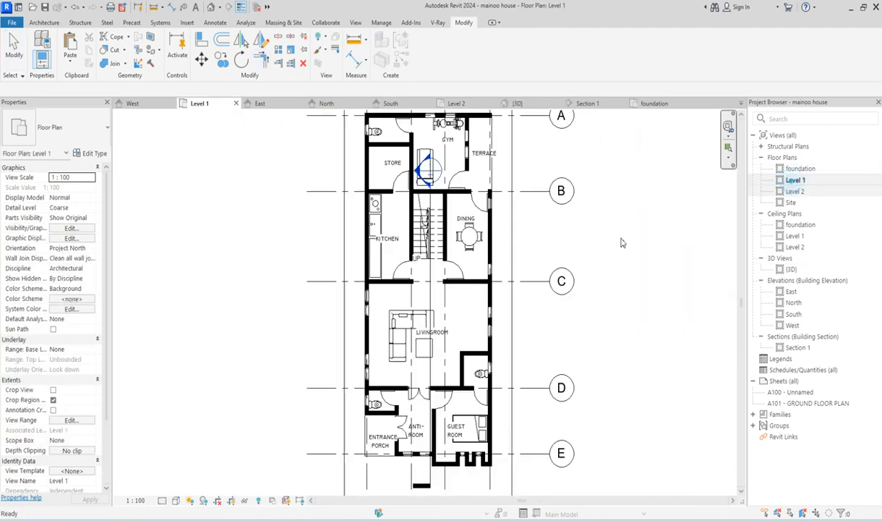
{"action": "scroll", "coordinate": [371, 247], "scroll_direction": "down", "scroll_amount": 2}
{"action": "scroll", "coordinate": [400, 292], "scroll_direction": "up", "scroll_amount": 4}
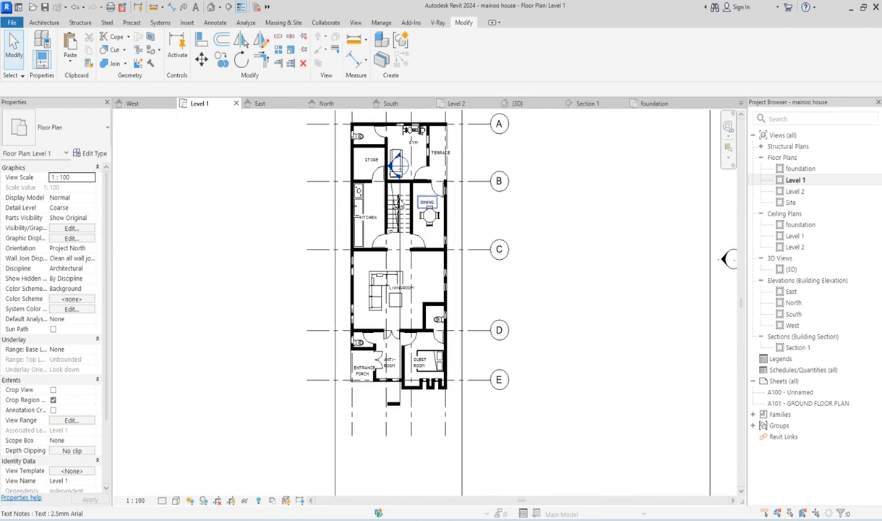
{"action": "scroll", "coordinate": [400, 292], "scroll_direction": "down", "scroll_amount": 2}
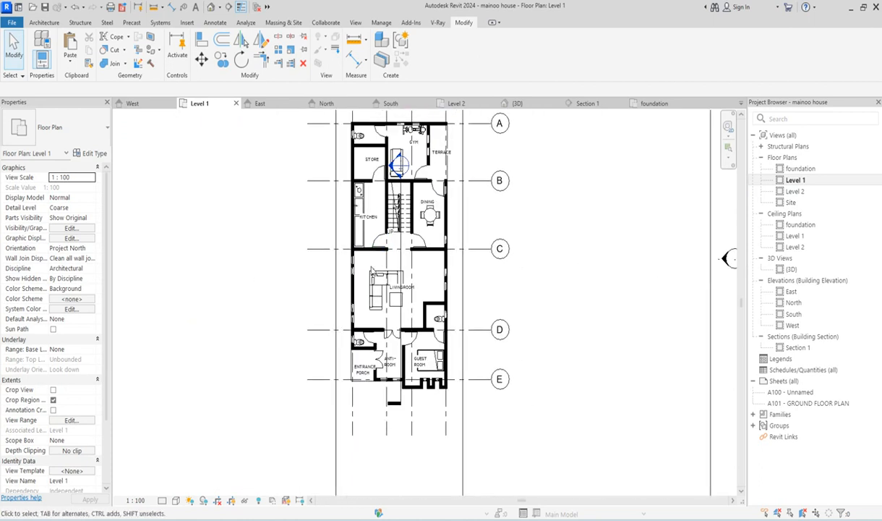
Open the Level 2 floor plan and examine the area around the stair, M.LIB and family lounge
{"action": "double_click", "coordinate": [795, 191]}
{"action": "scroll", "coordinate": [387, 250], "scroll_direction": "down", "scroll_amount": 3}
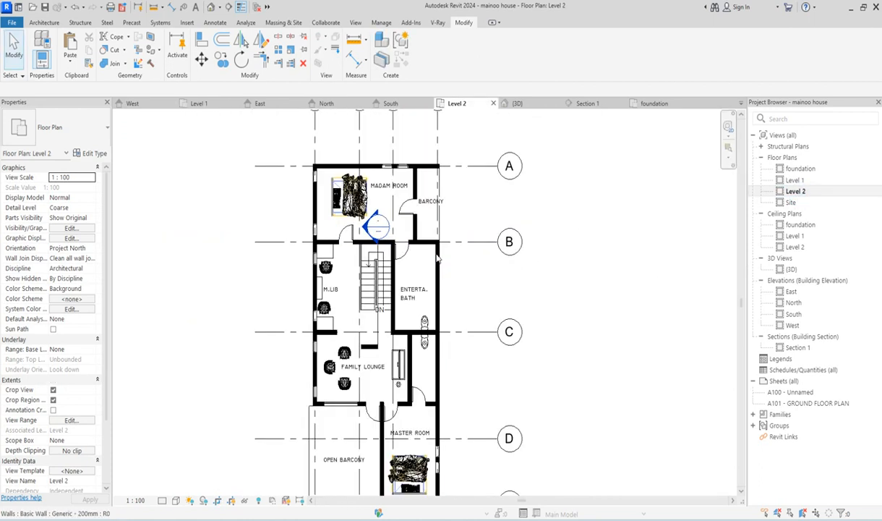
{"action": "scroll", "coordinate": [383, 270], "scroll_direction": "up", "scroll_amount": 2}
{"action": "scroll", "coordinate": [400, 282], "scroll_direction": "up", "scroll_amount": 2}
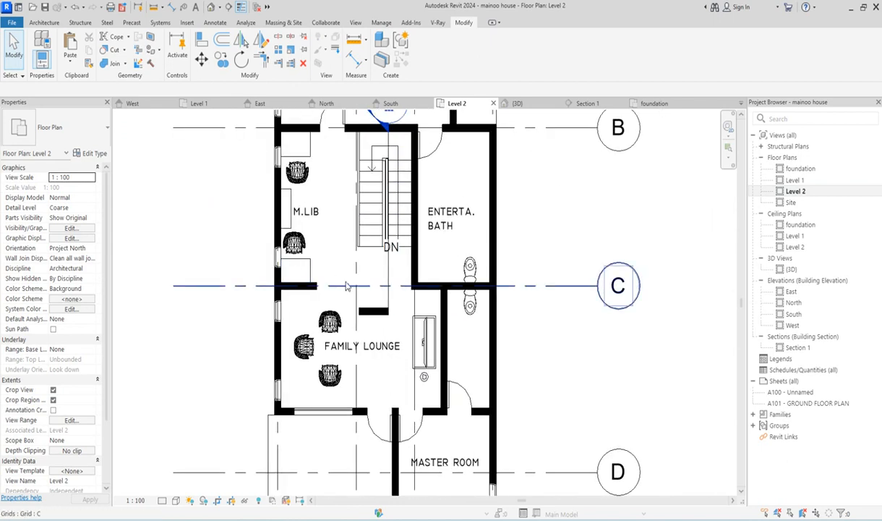
{"action": "scroll", "coordinate": [345, 286], "scroll_direction": "up", "scroll_amount": 2}
{"action": "scroll", "coordinate": [330, 243], "scroll_direction": "down", "scroll_amount": 4}
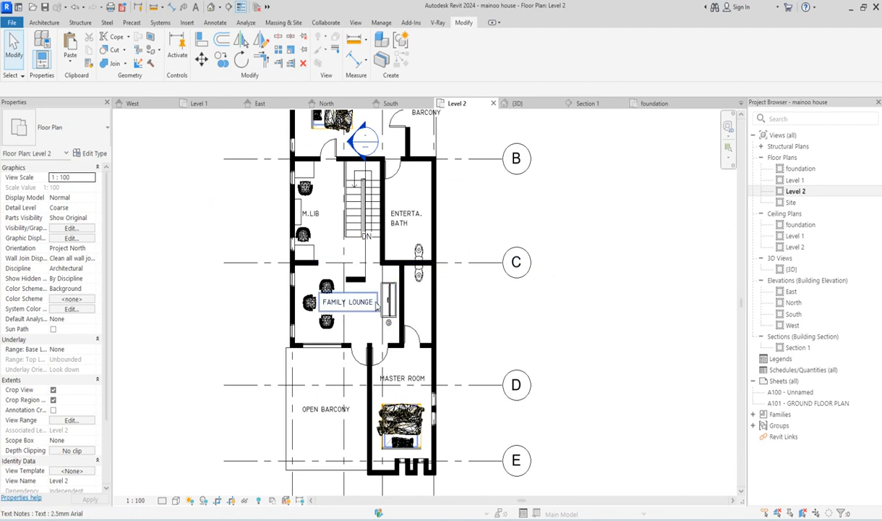
{"action": "scroll", "coordinate": [484, 238], "scroll_direction": "down", "scroll_amount": 2}
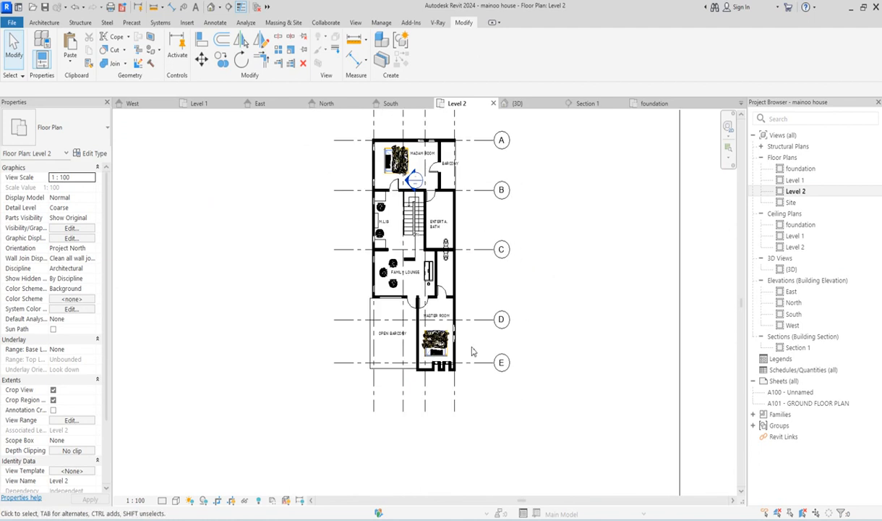
{"action": "scroll", "coordinate": [458, 230], "scroll_direction": "up", "scroll_amount": 2}
{"action": "scroll", "coordinate": [338, 274], "scroll_direction": "up", "scroll_amount": 2}
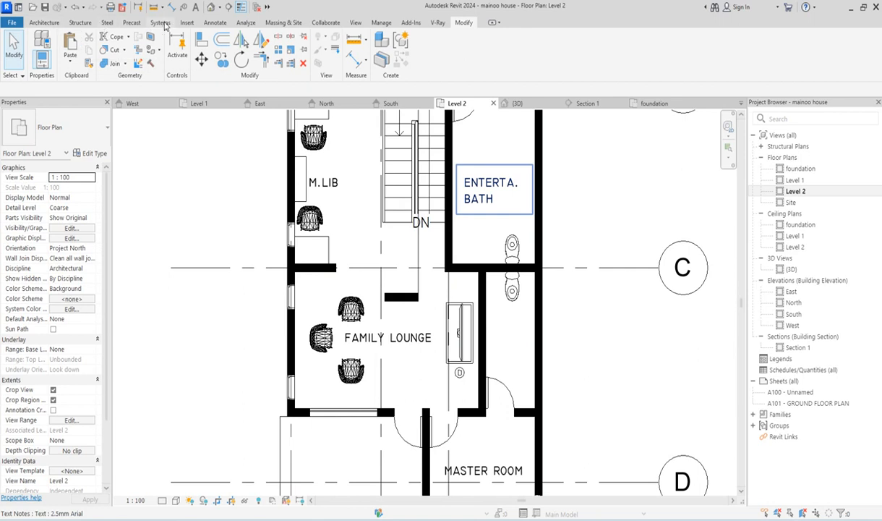
Draw two parallel detail lines about 3000 mm long in the <Demolished> style across the opening between M.LIB and the family lounge on grid C
{"action": "left_click", "coordinate": [215, 22]}
{"action": "left_click", "coordinate": [241, 56]}
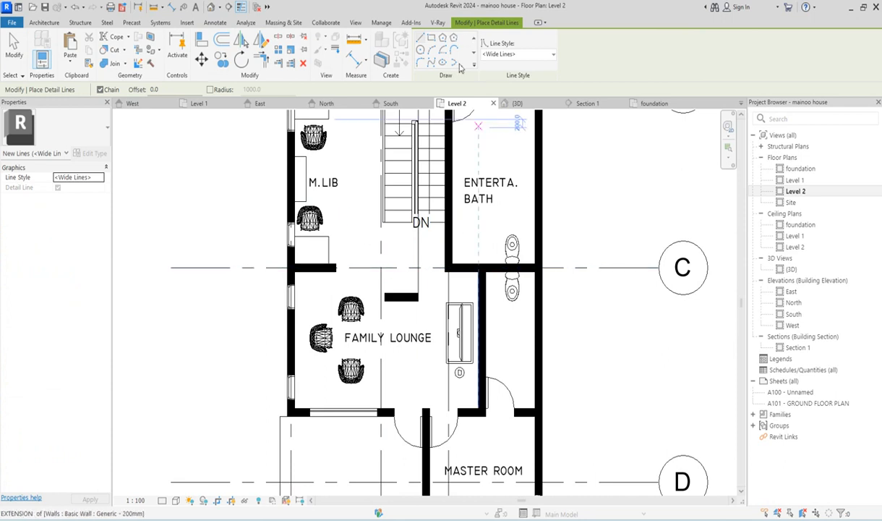
{"action": "left_click", "coordinate": [515, 56]}
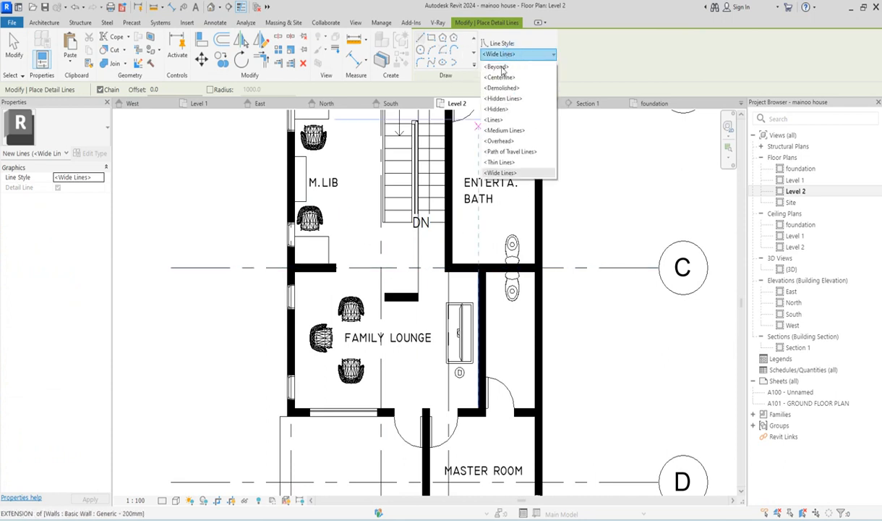
{"action": "left_click", "coordinate": [502, 87]}
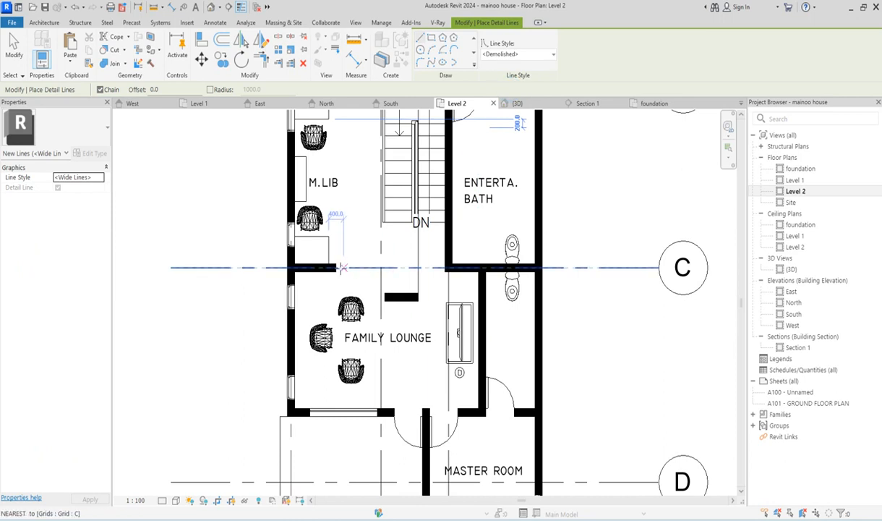
{"action": "left_click", "coordinate": [336, 263]}
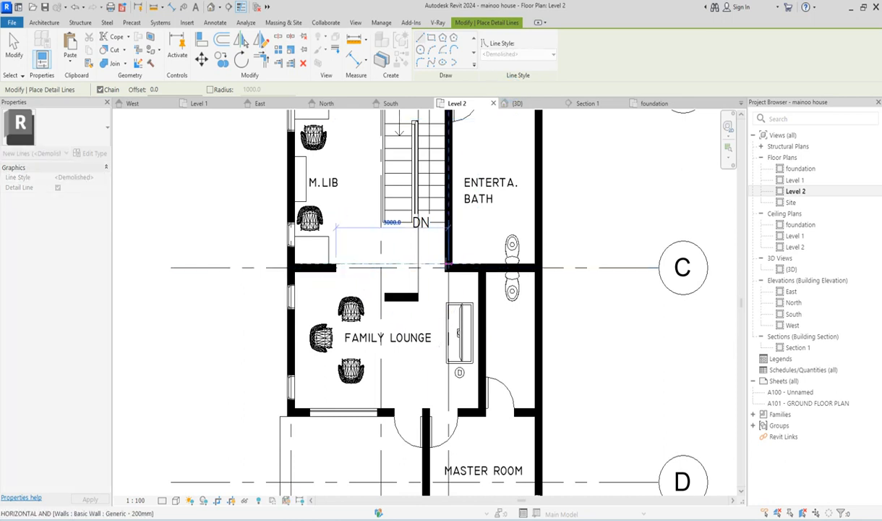
{"action": "left_click", "coordinate": [445, 263]}
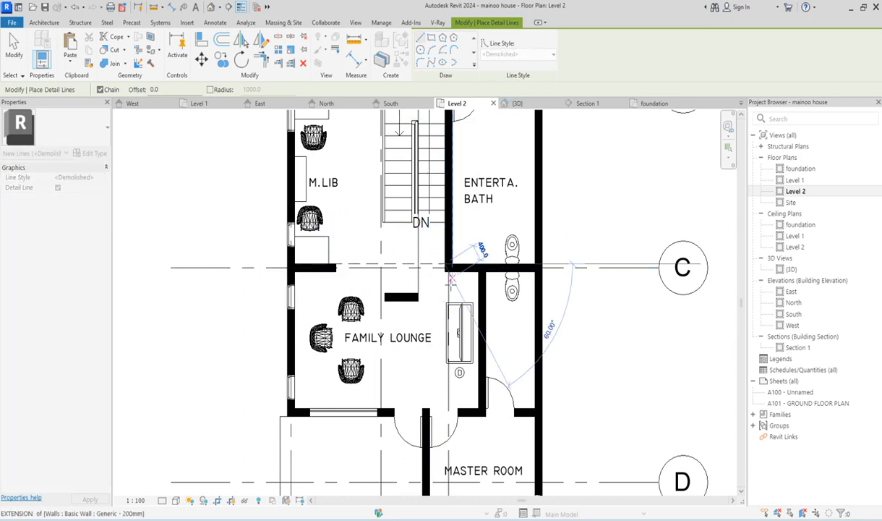
{"action": "key", "text": "Escape"}
{"action": "left_click", "coordinate": [445, 272]}
{"action": "key", "text": "Escape"}
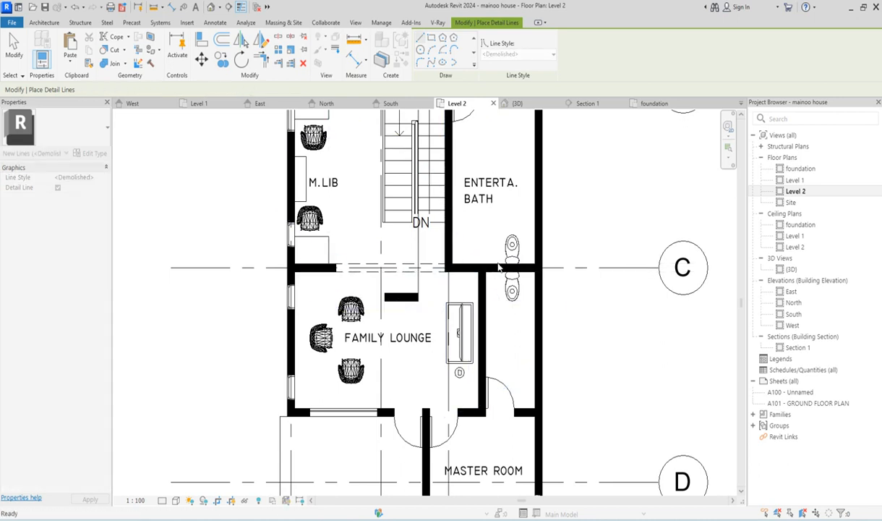
{"action": "scroll", "coordinate": [568, 290], "scroll_direction": "down", "scroll_amount": 4}
{"action": "key", "text": "Escape"}
Examine the whole Level 2 floor plan, including the family lounge and the doors toward the open balcony and master room
{"action": "scroll", "coordinate": [575, 244], "scroll_direction": "up", "scroll_amount": 2}
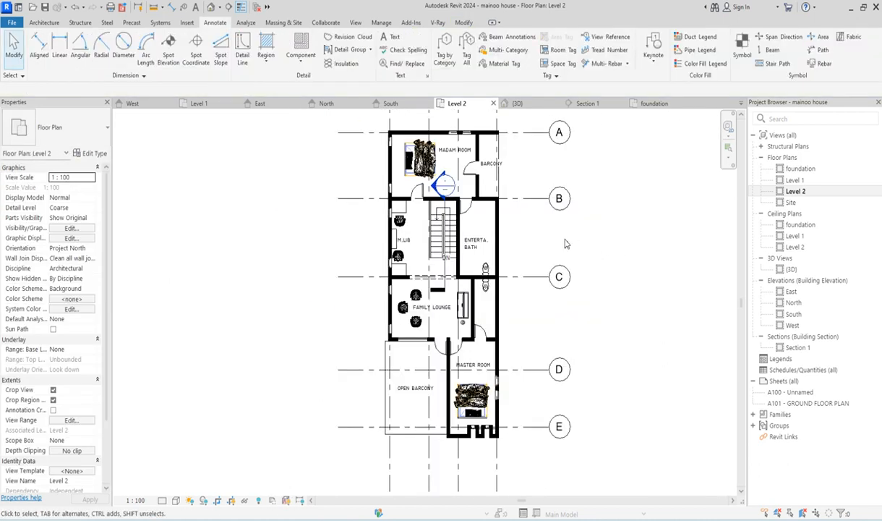
{"action": "scroll", "coordinate": [487, 322], "scroll_direction": "down", "scroll_amount": 3}
{"action": "scroll", "coordinate": [587, 297], "scroll_direction": "up", "scroll_amount": 2}
{"action": "scroll", "coordinate": [409, 246], "scroll_direction": "up", "scroll_amount": 4}
{"action": "scroll", "coordinate": [302, 313], "scroll_direction": "down", "scroll_amount": 2}
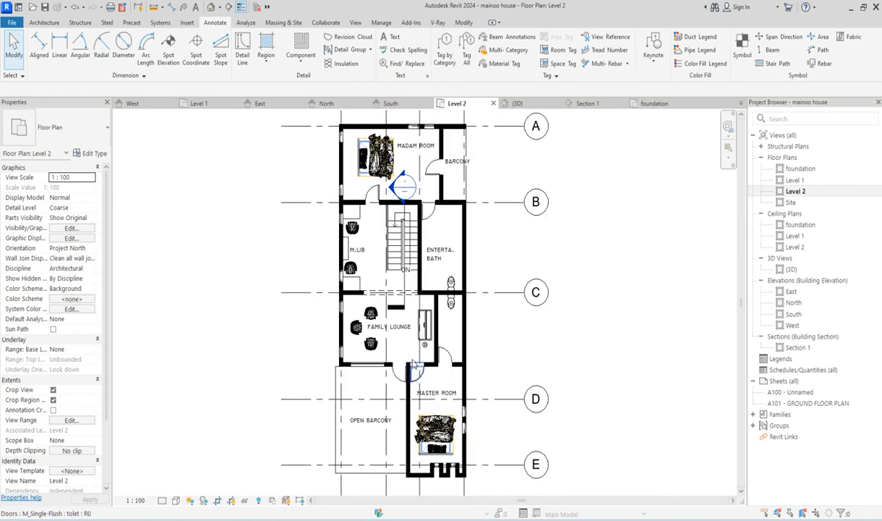
{"action": "scroll", "coordinate": [368, 336], "scroll_direction": "up", "scroll_amount": 4}
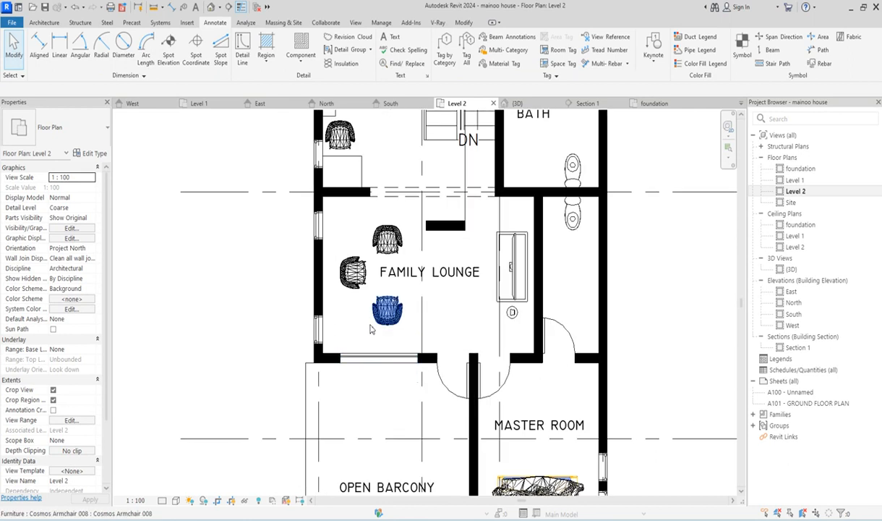
{"action": "scroll", "coordinate": [384, 366], "scroll_direction": "down", "scroll_amount": 5}
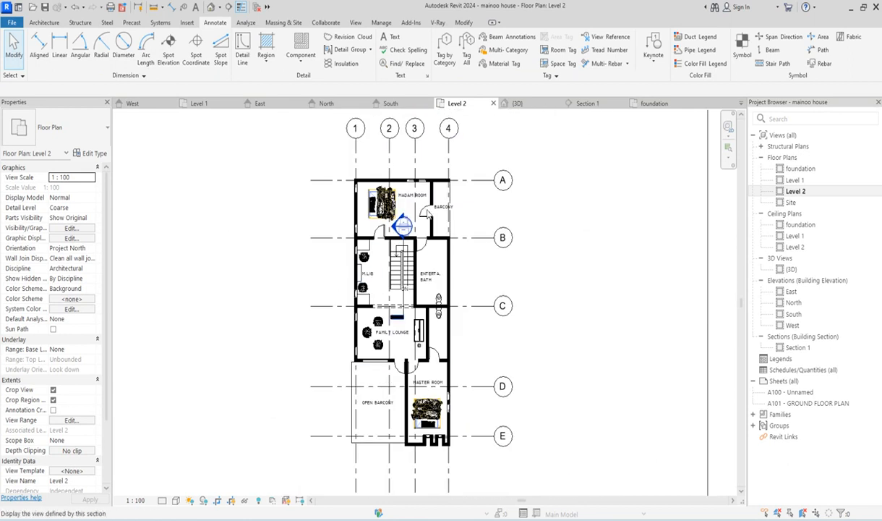
Open the default 3D view and examine the house's upper floor walls, front terrace and curtain wall
{"action": "double_click", "coordinate": [791, 269]}
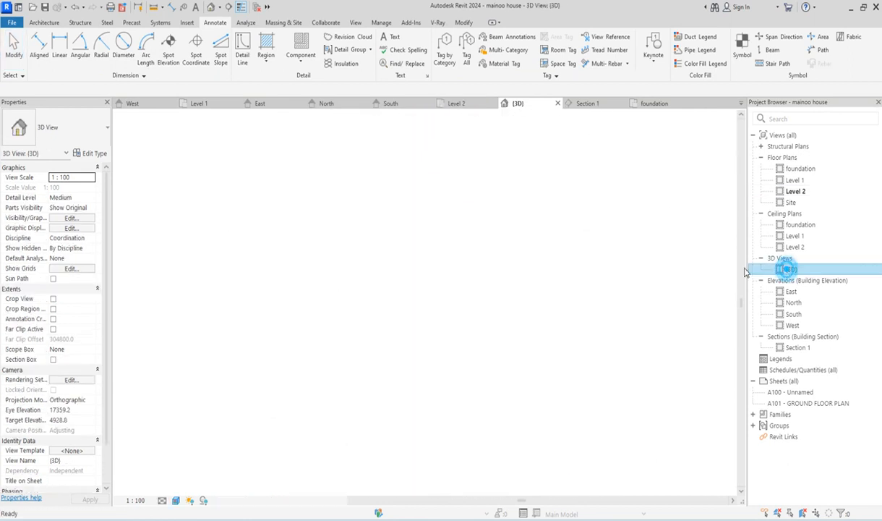
{"action": "scroll", "coordinate": [447, 289], "scroll_direction": "up", "scroll_amount": 4}
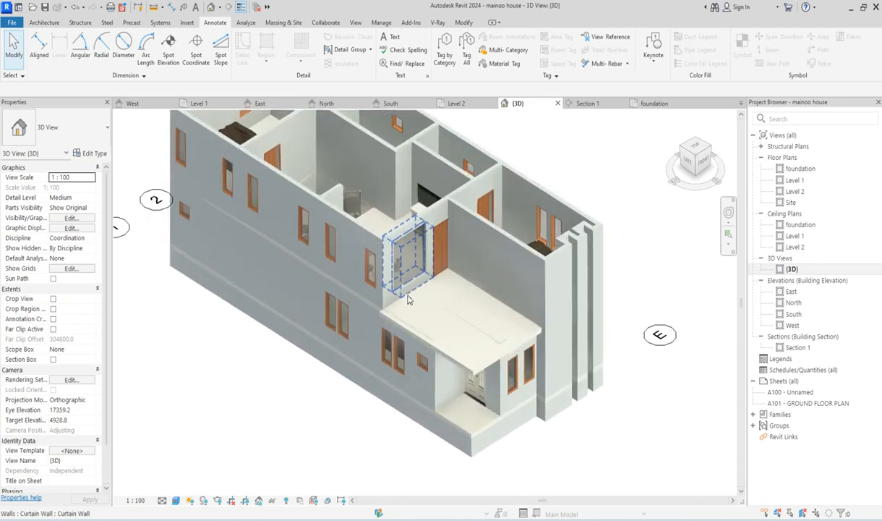
{"action": "scroll", "coordinate": [515, 246], "scroll_direction": "down", "scroll_amount": 5}
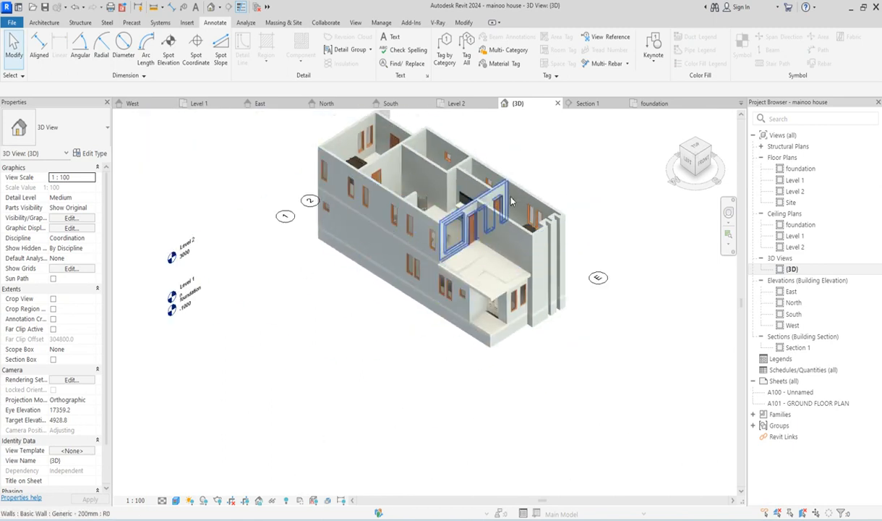
{"action": "scroll", "coordinate": [295, 345], "scroll_direction": "up", "scroll_amount": 3}
{"action": "scroll", "coordinate": [296, 345], "scroll_direction": "down", "scroll_amount": 2}
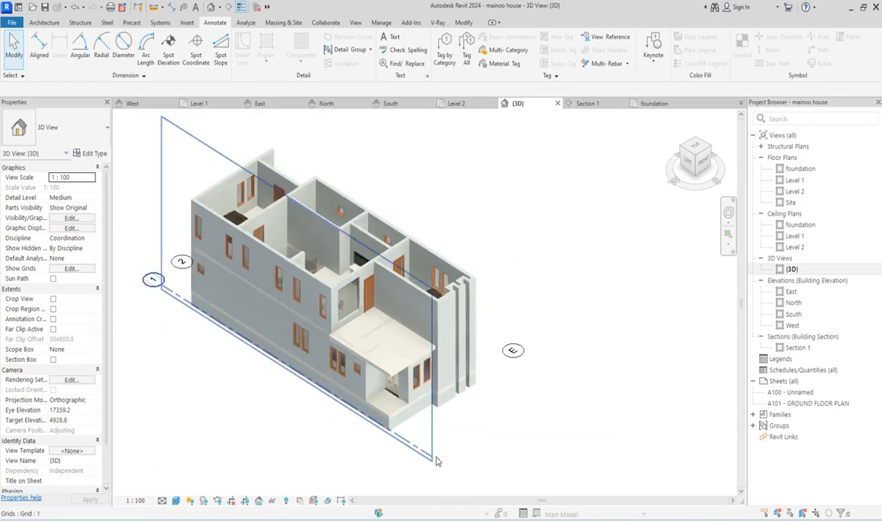